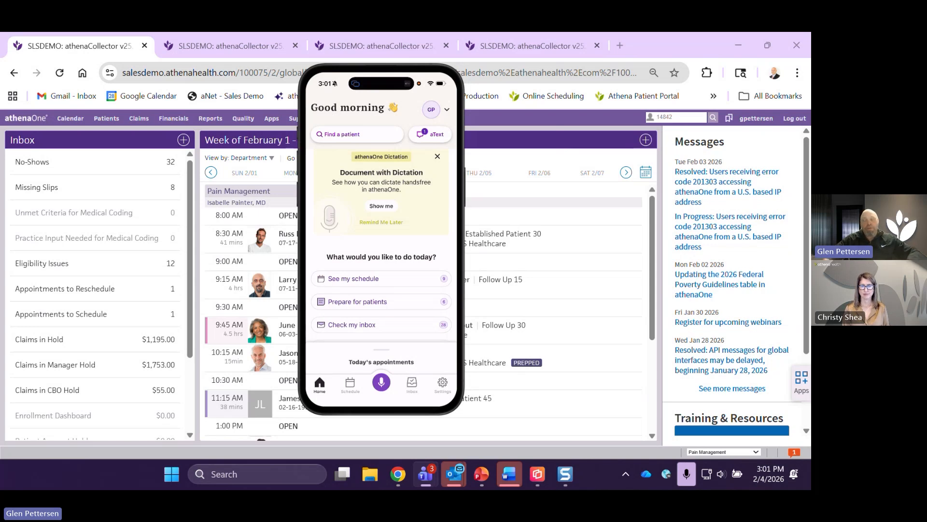
Look over the mobile home screen's task shortcuts, the inbox categories and the appointments ready for the provider.
{"action": "scroll", "coordinate": [382, 246], "scroll_direction": "down", "scroll_amount": 3}
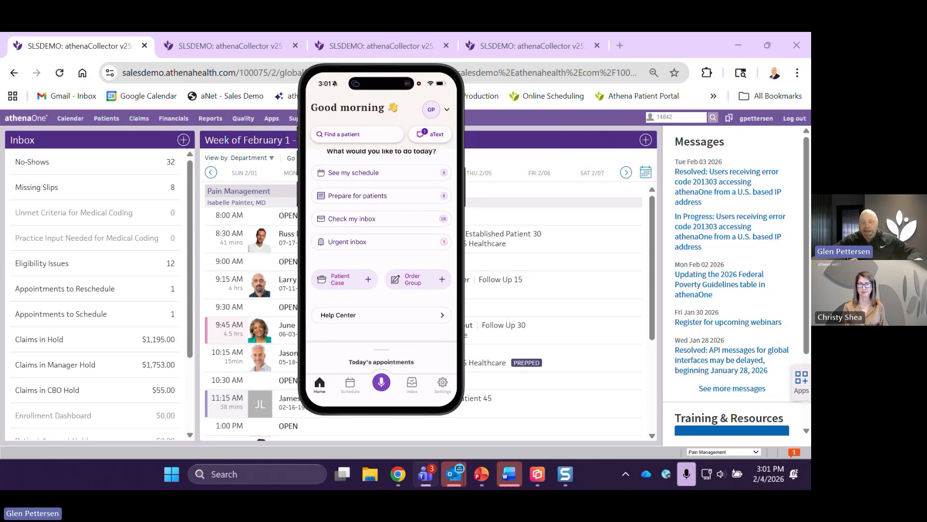
{"action": "scroll", "coordinate": [382, 241], "scroll_direction": "up", "scroll_amount": 1}
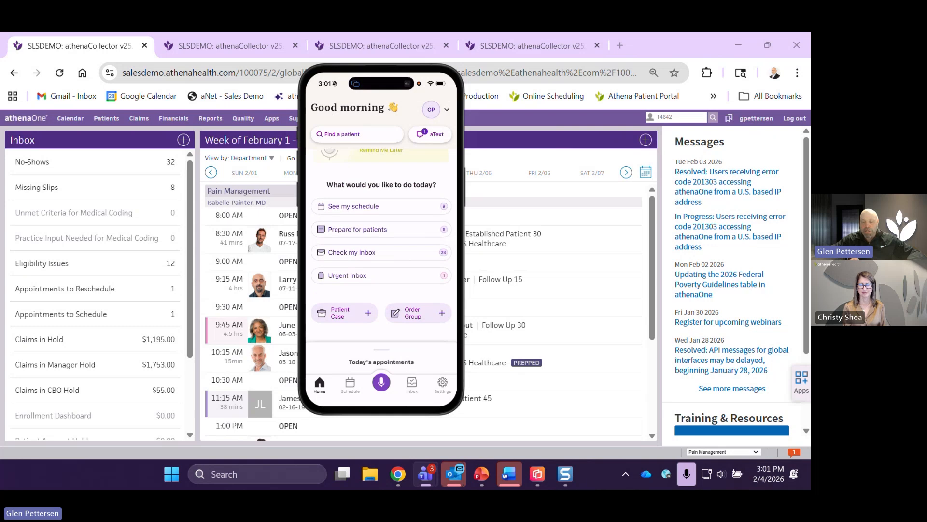
{"action": "left_click", "coordinate": [350, 385]}
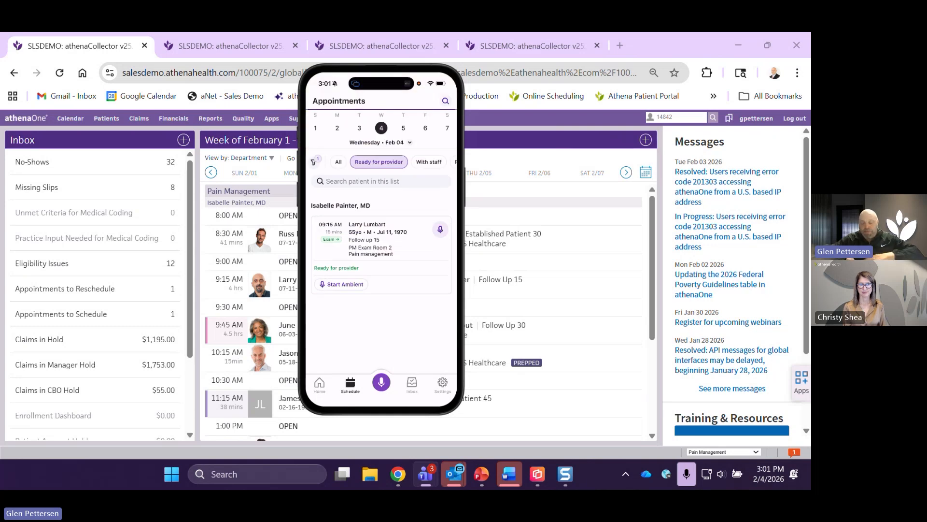
{"action": "left_click", "coordinate": [411, 385]}
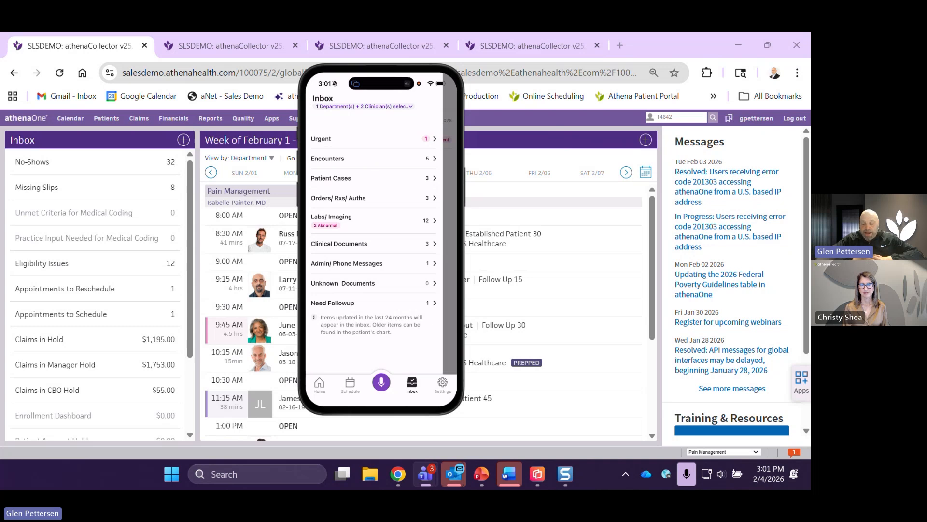
{"action": "left_click", "coordinate": [350, 385]}
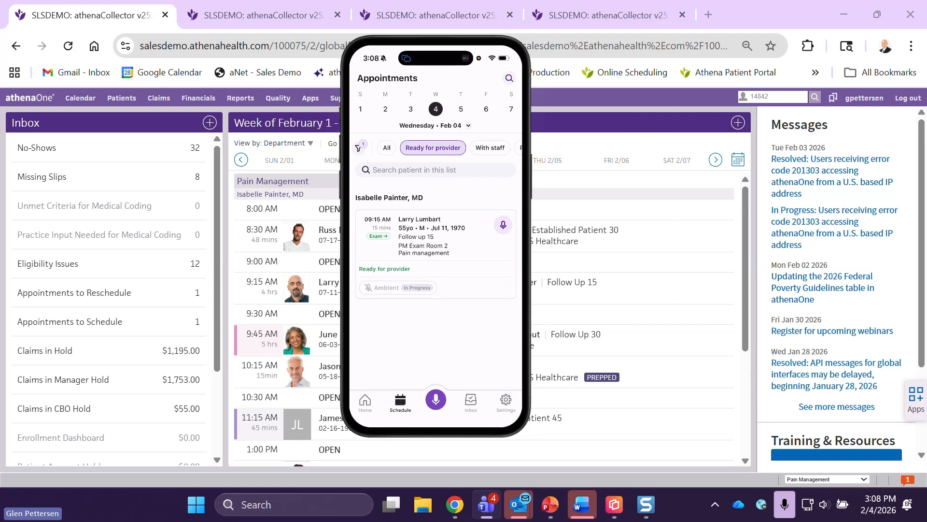
{"action": "left_click", "coordinate": [471, 402]}
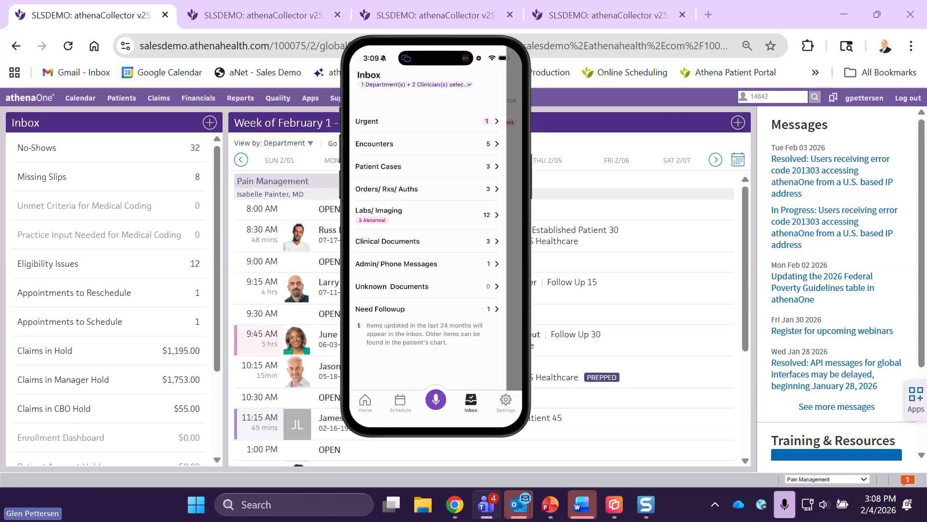
{"action": "left_click", "coordinate": [400, 402]}
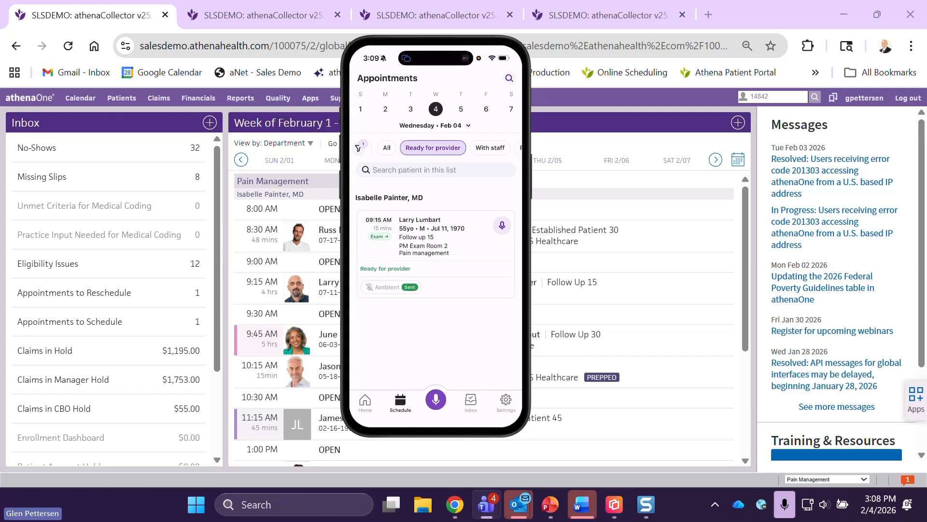
Open the 9:15 AM follow-up exam, review its notes from Reason for Visit through Assessment and Plan and Problems, and return to the appointments.
{"action": "left_click", "coordinate": [436, 236]}
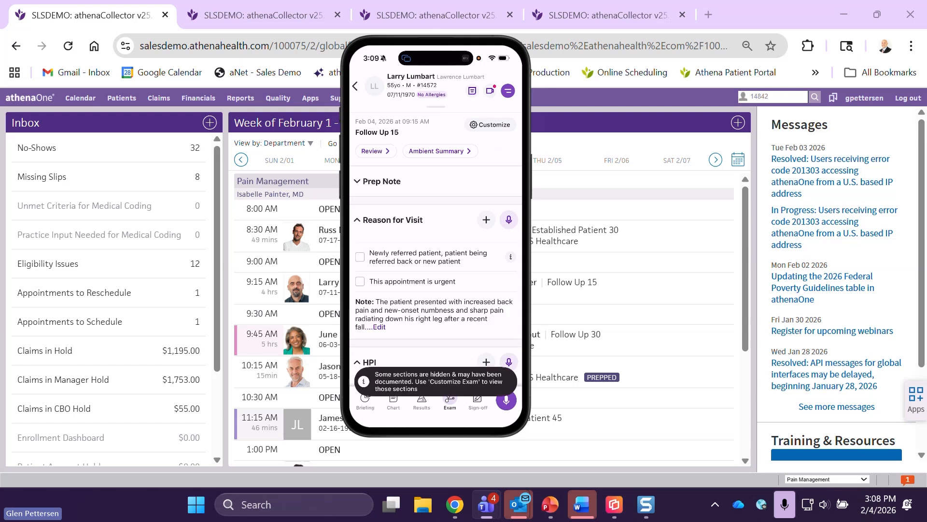
{"action": "scroll", "coordinate": [435, 251], "scroll_direction": "down", "scroll_amount": 5}
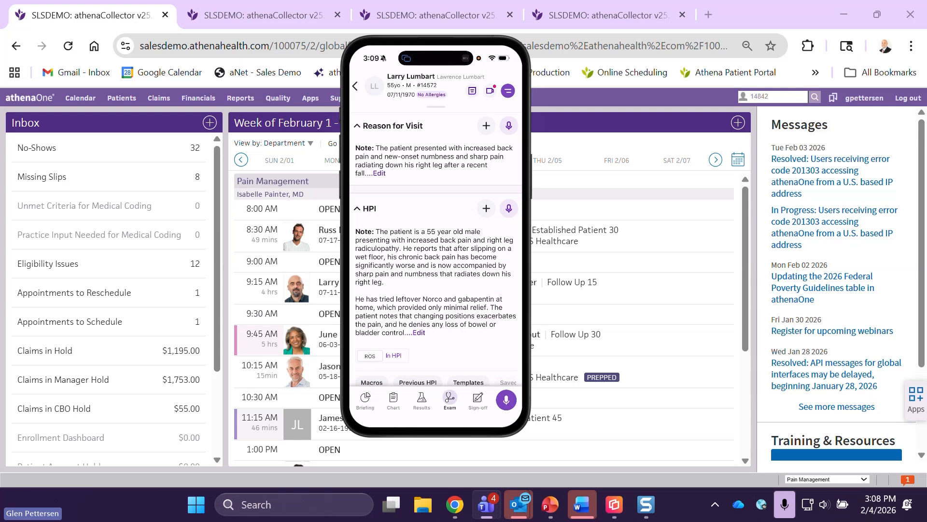
{"action": "scroll", "coordinate": [435, 251], "scroll_direction": "down", "scroll_amount": 2}
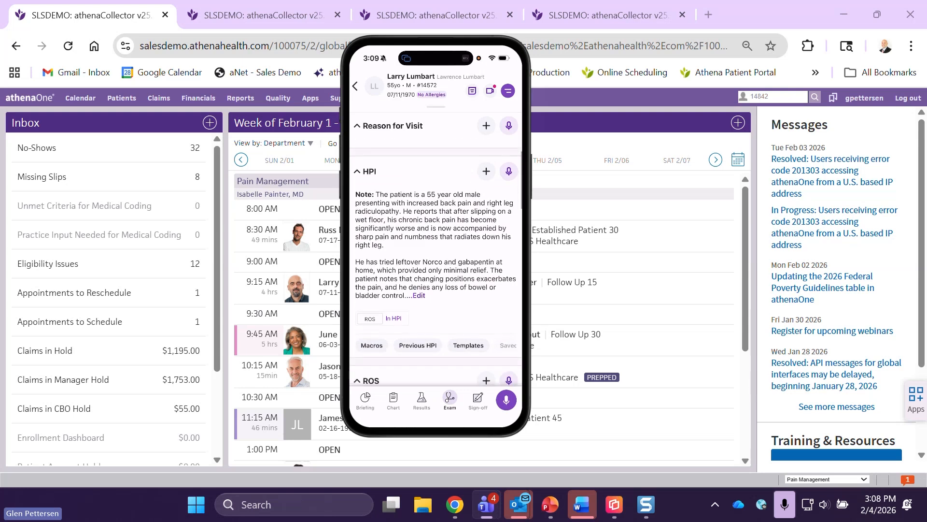
{"action": "scroll", "coordinate": [436, 249], "scroll_direction": "down", "scroll_amount": 2}
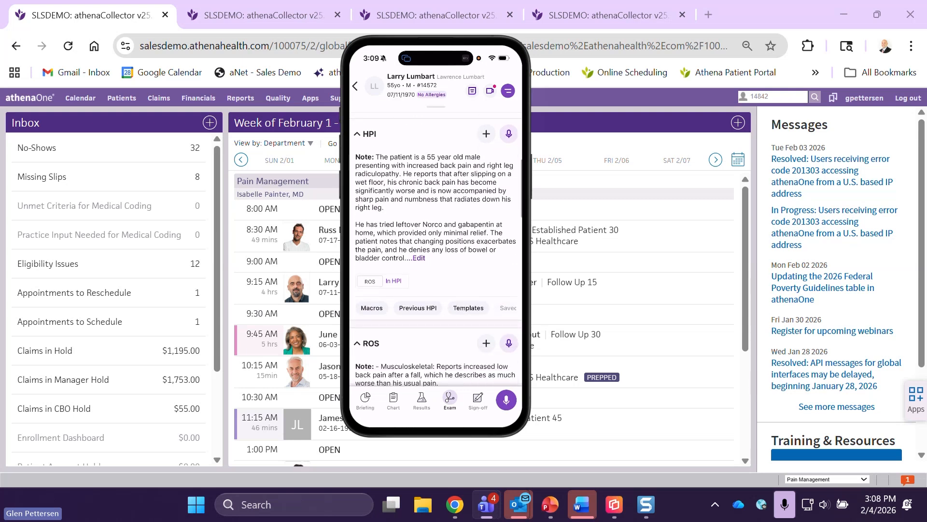
{"action": "scroll", "coordinate": [436, 252], "scroll_direction": "down", "scroll_amount": 7}
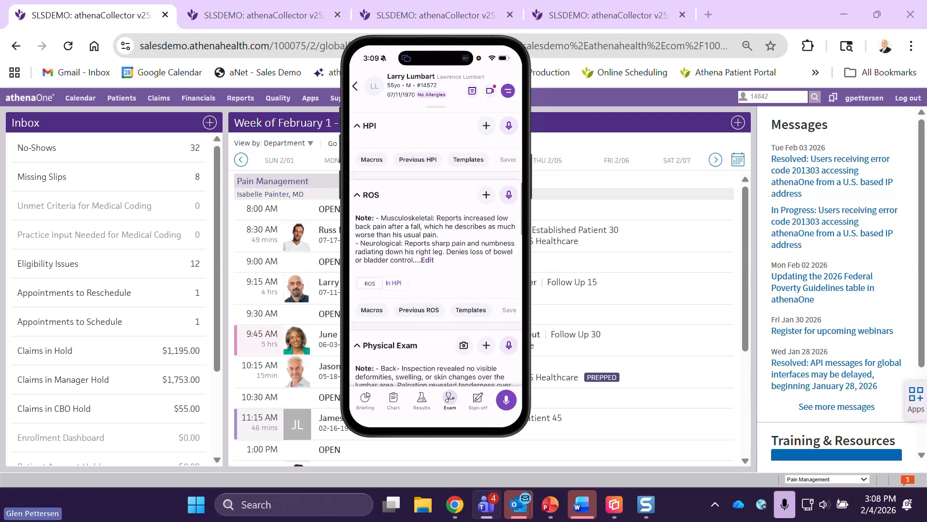
{"action": "scroll", "coordinate": [436, 250], "scroll_direction": "down", "scroll_amount": 8}
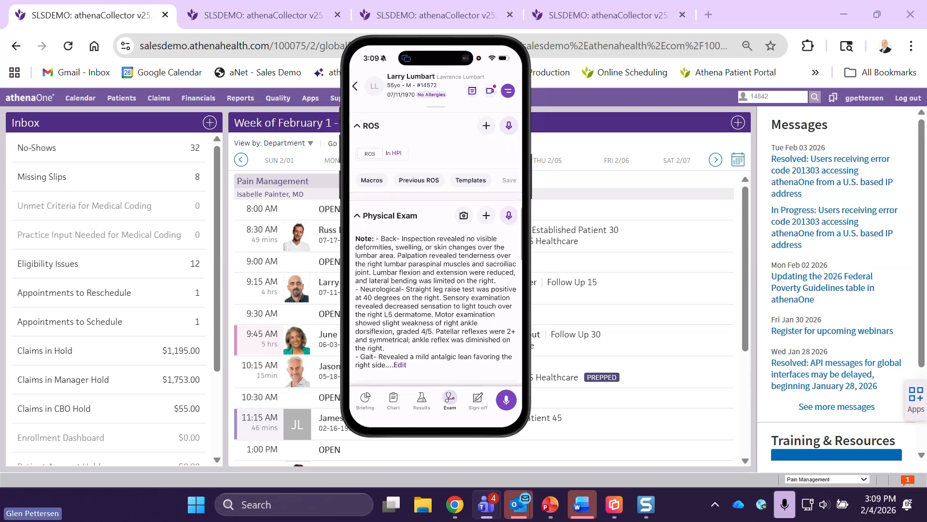
{"action": "scroll", "coordinate": [436, 250], "scroll_direction": "down", "scroll_amount": 8}
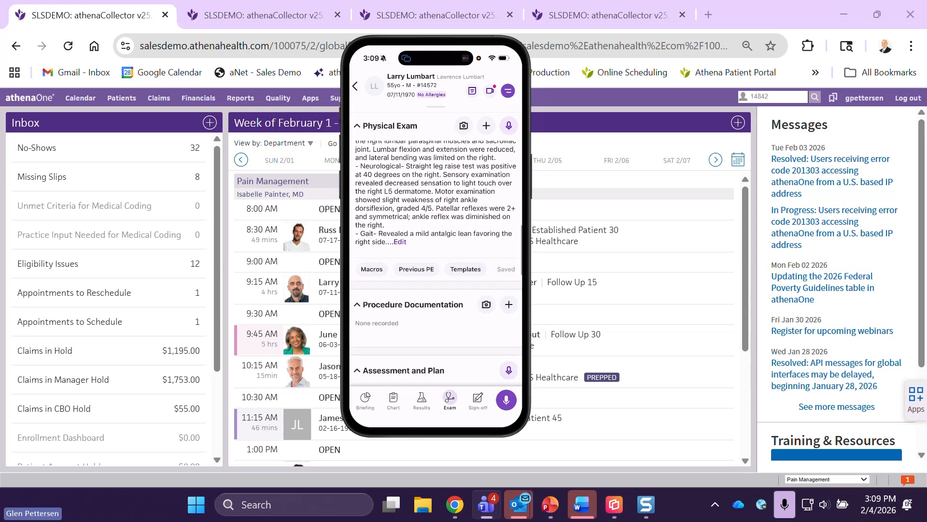
{"action": "scroll", "coordinate": [437, 264], "scroll_direction": "down", "scroll_amount": 3}
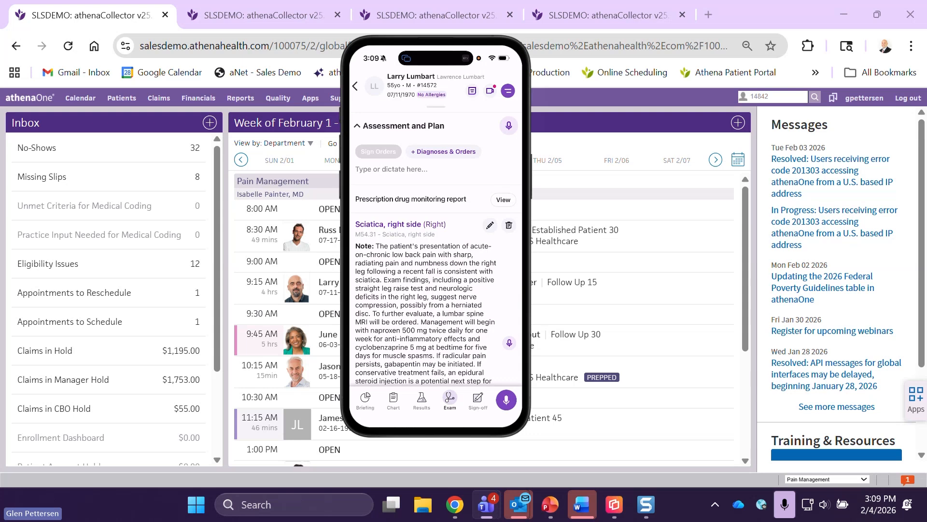
{"action": "scroll", "coordinate": [436, 270], "scroll_direction": "down", "scroll_amount": 8}
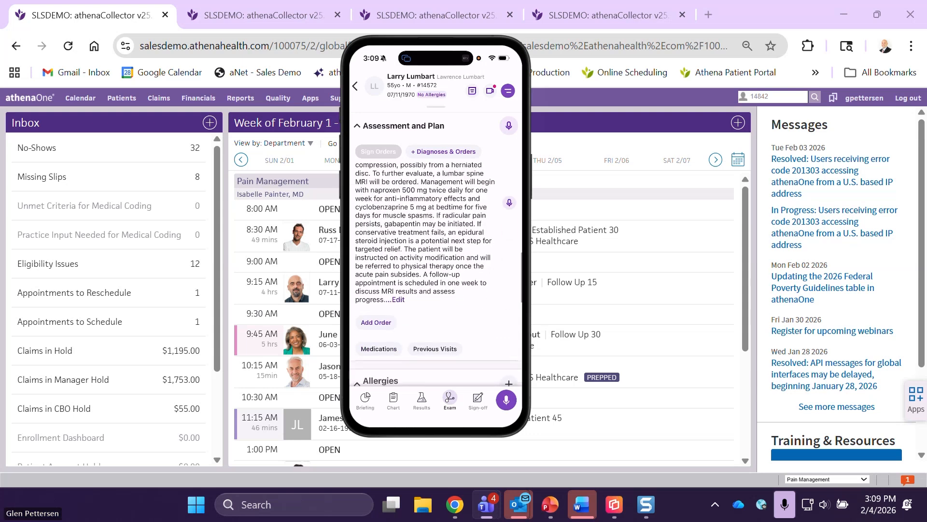
{"action": "scroll", "coordinate": [436, 271], "scroll_direction": "down", "scroll_amount": 10}
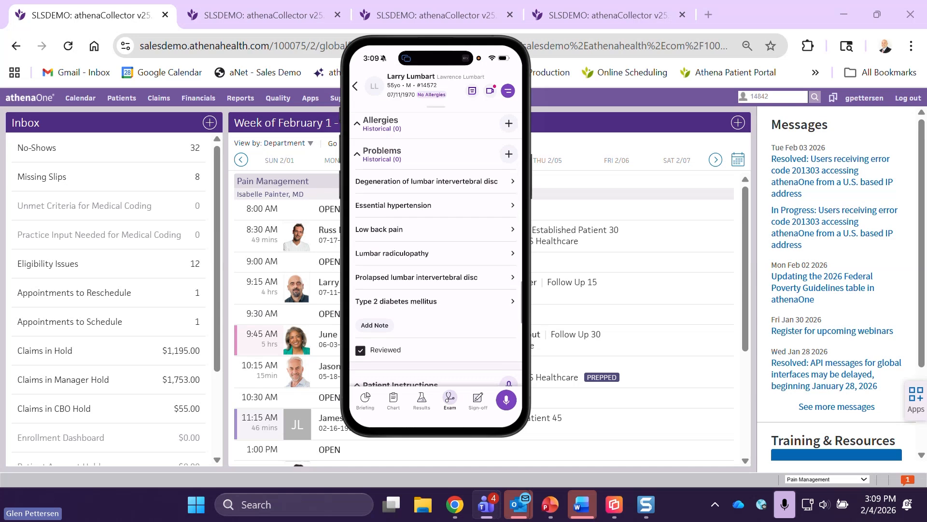
{"action": "left_click", "coordinate": [355, 86]}
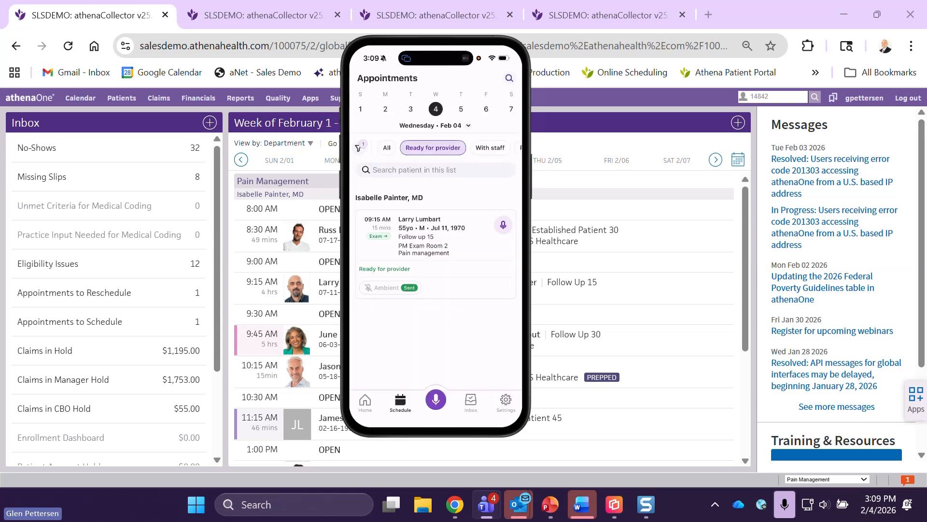
Quit Reflector 4 and confirm disconnecting the mirrored phone.
{"action": "mouse_move", "coordinate": [572, 517]}
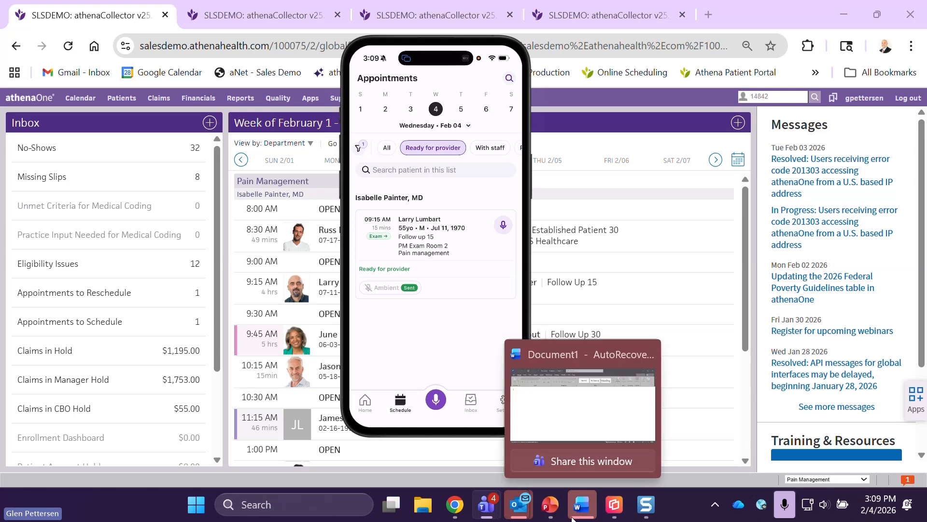
{"action": "mouse_move", "coordinate": [616, 507]}
{"action": "mouse_move", "coordinate": [635, 369]}
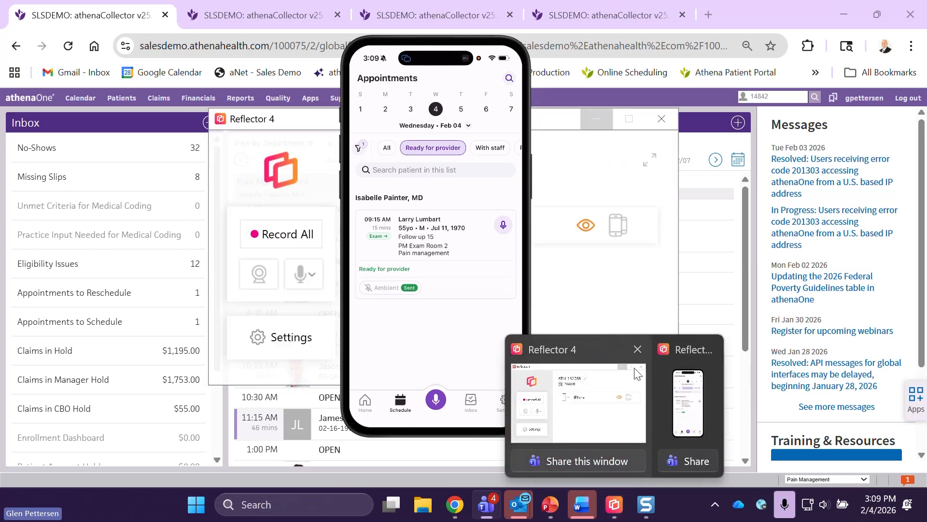
{"action": "left_click", "coordinate": [637, 350]}
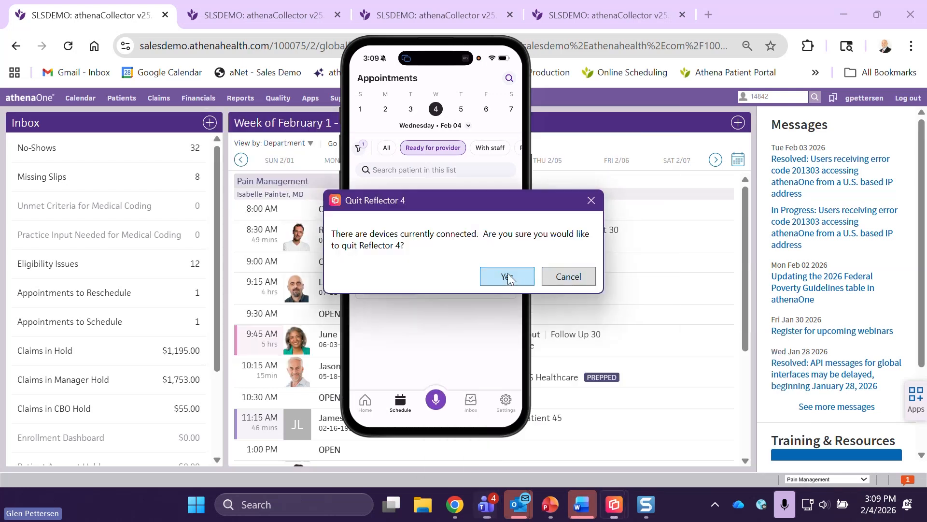
{"action": "left_click", "coordinate": [509, 278]}
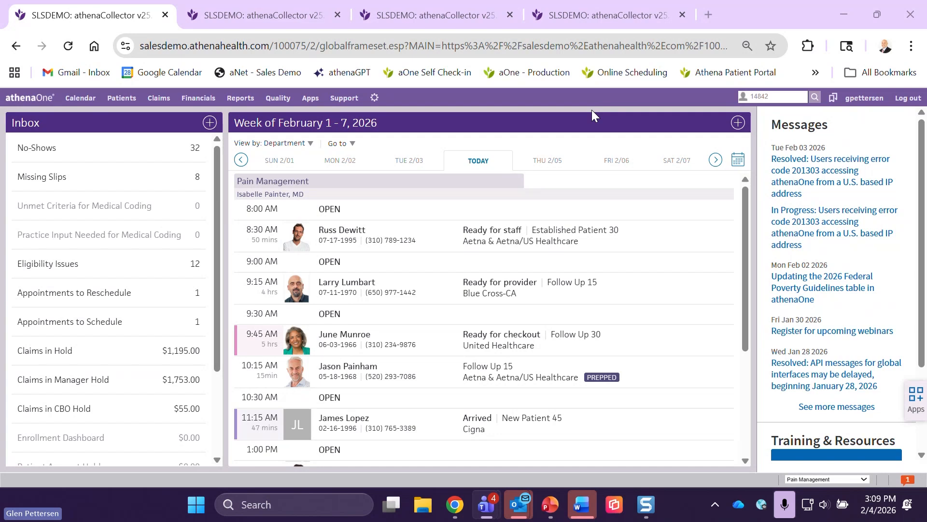
Look at the clinical dashboard in the second athenaOne session, and examine the Pain Management providers' day calendar in the first.
{"action": "left_click", "coordinate": [252, 16]}
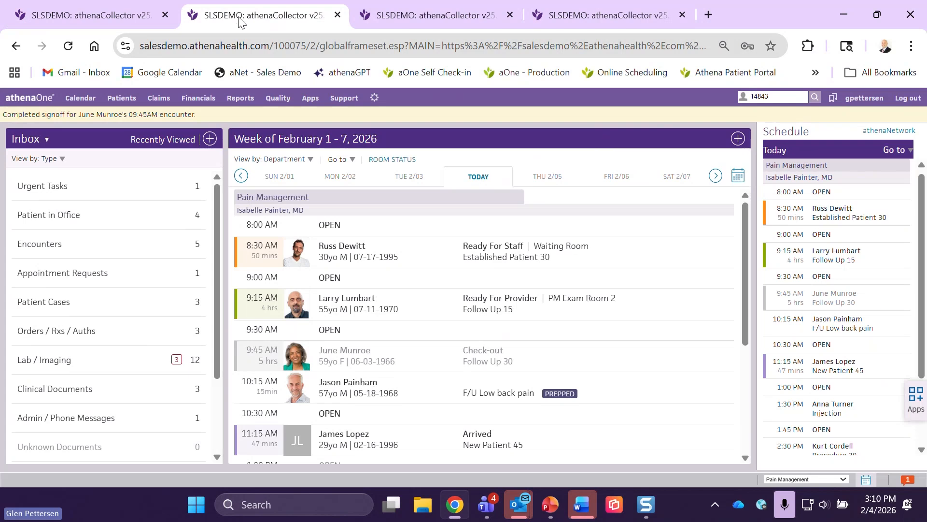
{"action": "left_click", "coordinate": [99, 16]}
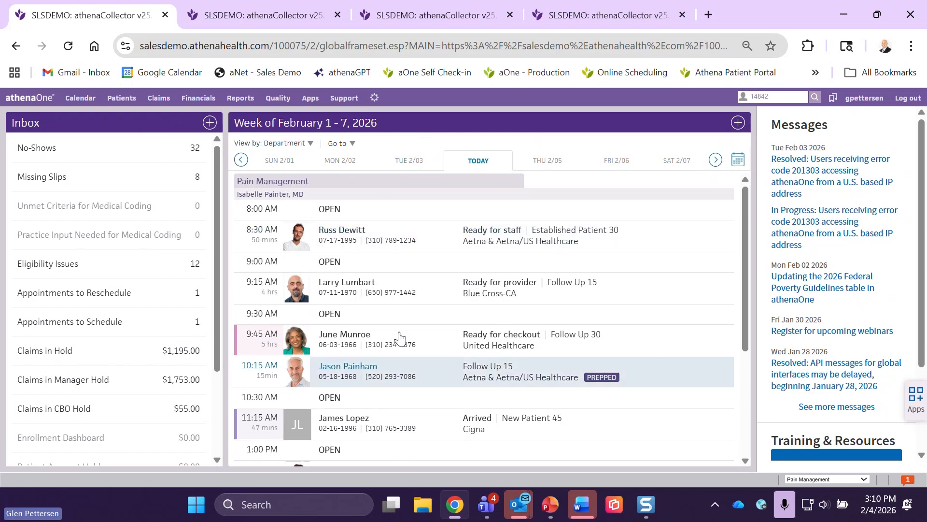
{"action": "left_click", "coordinate": [90, 101]}
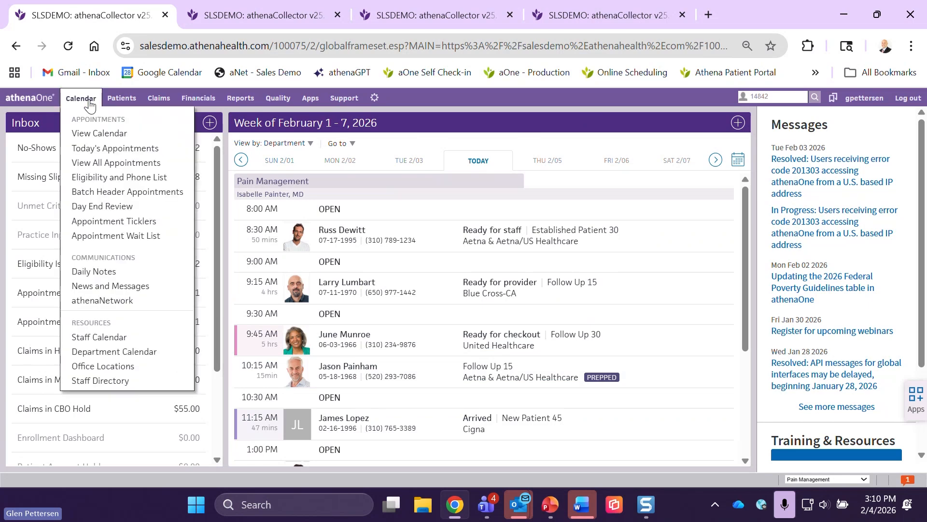
{"action": "left_click", "coordinate": [94, 134]}
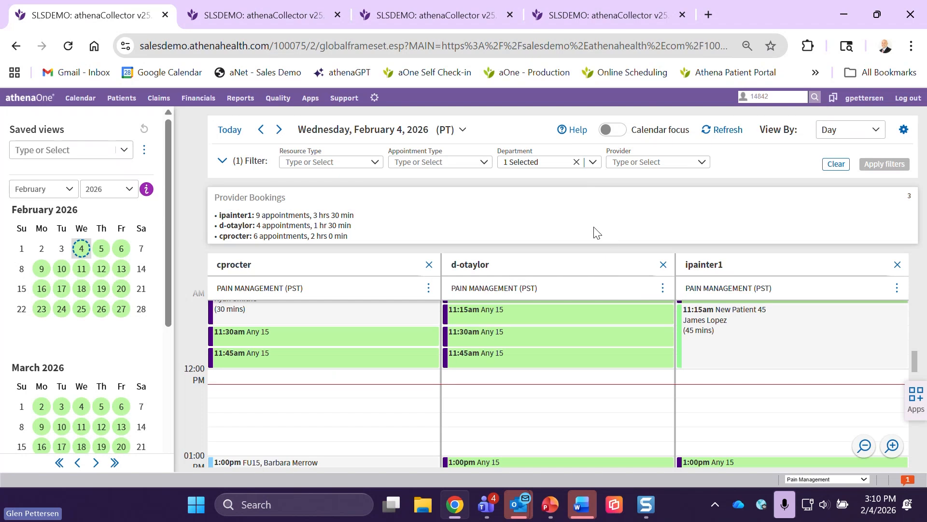
{"action": "scroll", "coordinate": [562, 278], "scroll_direction": "down", "scroll_amount": 1}
{"action": "scroll", "coordinate": [575, 314], "scroll_direction": "down", "scroll_amount": 3}
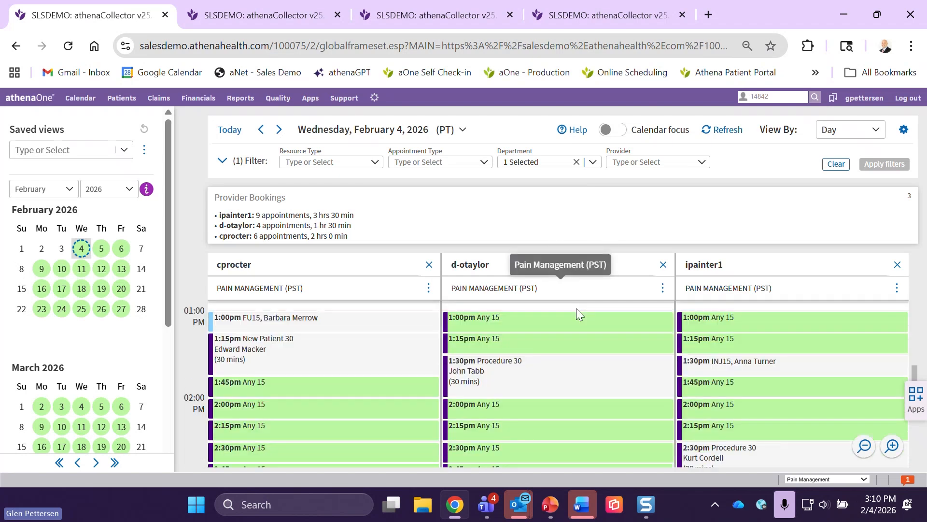
{"action": "scroll", "coordinate": [586, 350], "scroll_direction": "up", "scroll_amount": 5}
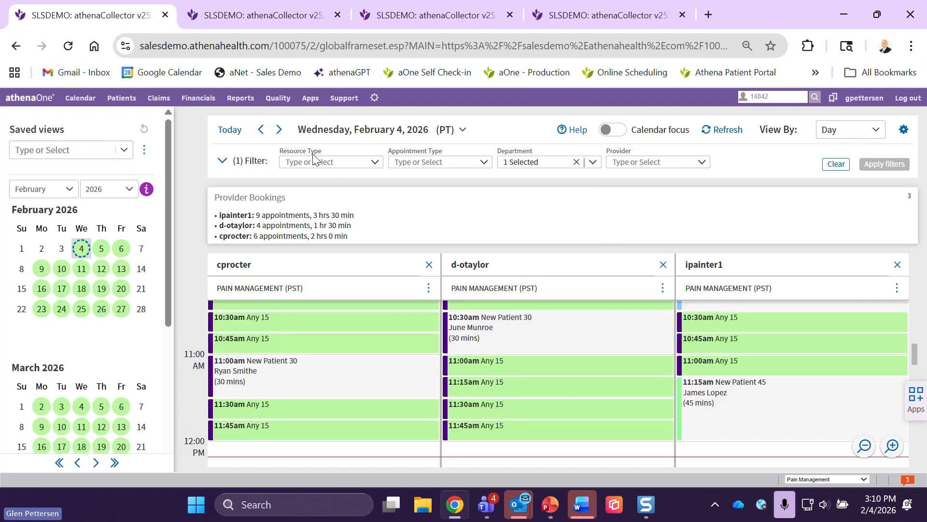
Return to the athenaOne home dashboard, open the 10:15 AM Follow Up 15 appointment and start its check-in.
{"action": "left_click", "coordinate": [35, 102]}
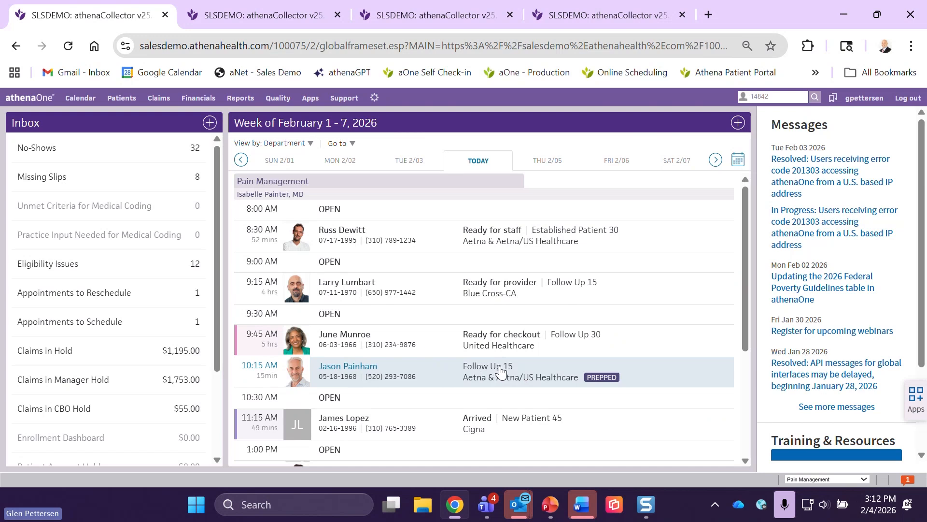
{"action": "left_click", "coordinate": [500, 370]}
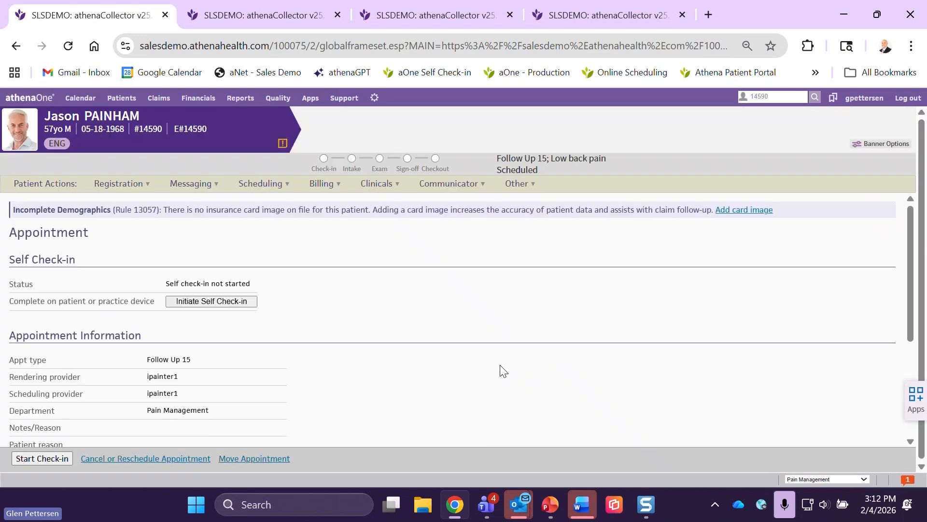
{"action": "left_click", "coordinate": [42, 458]}
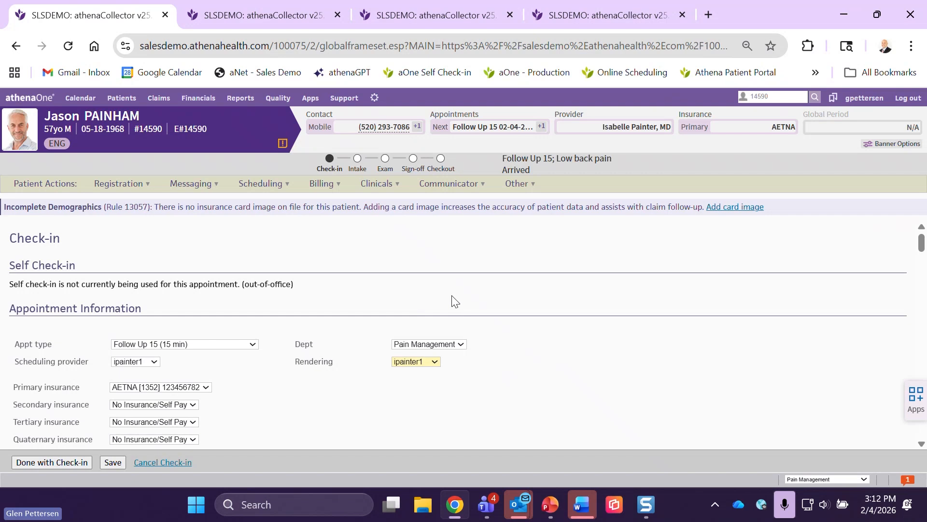
Review the check-in form from Appointment Information through Privacy, Identification/Provider and the contact list with portal access.
{"action": "scroll", "coordinate": [458, 276], "scroll_direction": "down", "scroll_amount": 3}
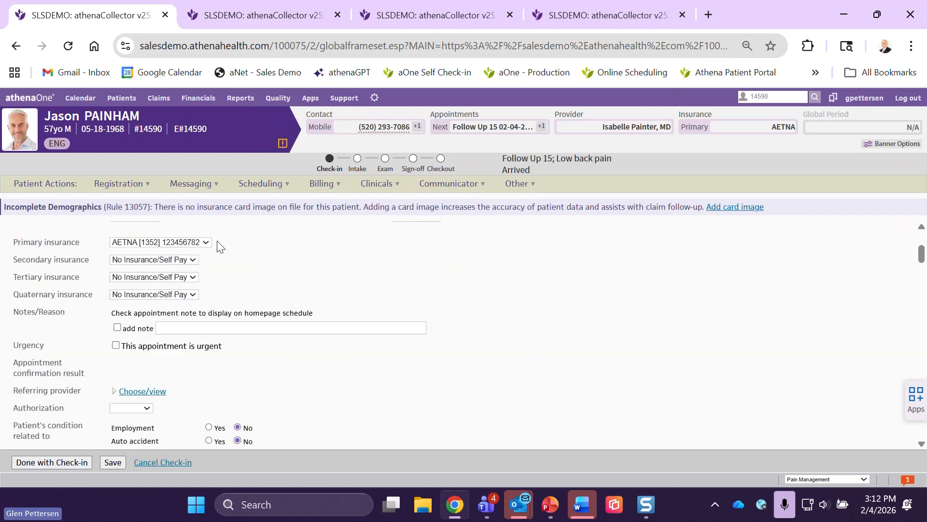
{"action": "scroll", "coordinate": [268, 288], "scroll_direction": "down", "scroll_amount": 1}
{"action": "scroll", "coordinate": [270, 291], "scroll_direction": "down", "scroll_amount": 8}
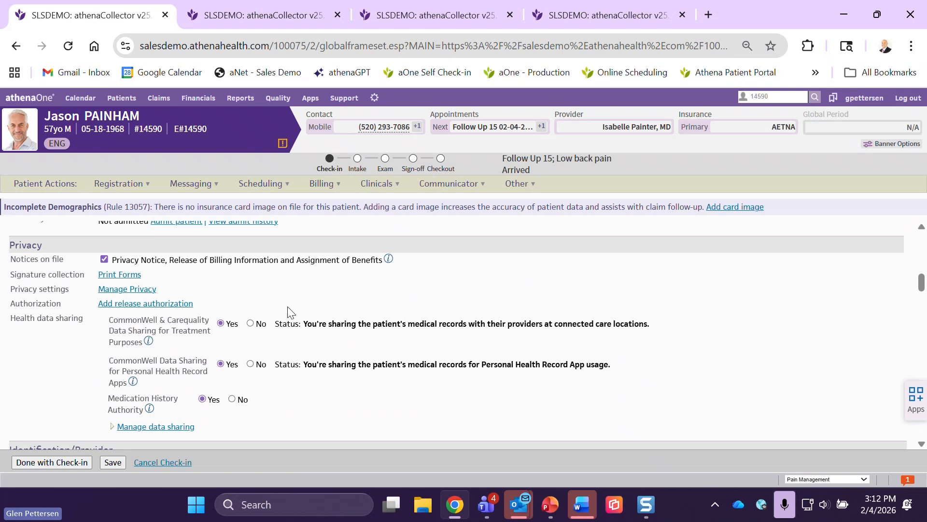
{"action": "scroll", "coordinate": [296, 314], "scroll_direction": "down", "scroll_amount": 2}
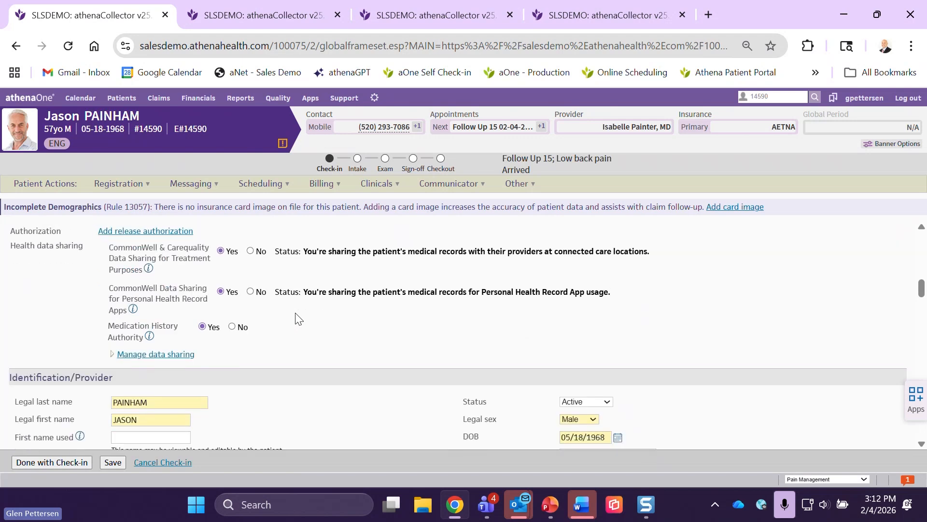
{"action": "scroll", "coordinate": [300, 322], "scroll_direction": "down", "scroll_amount": 1}
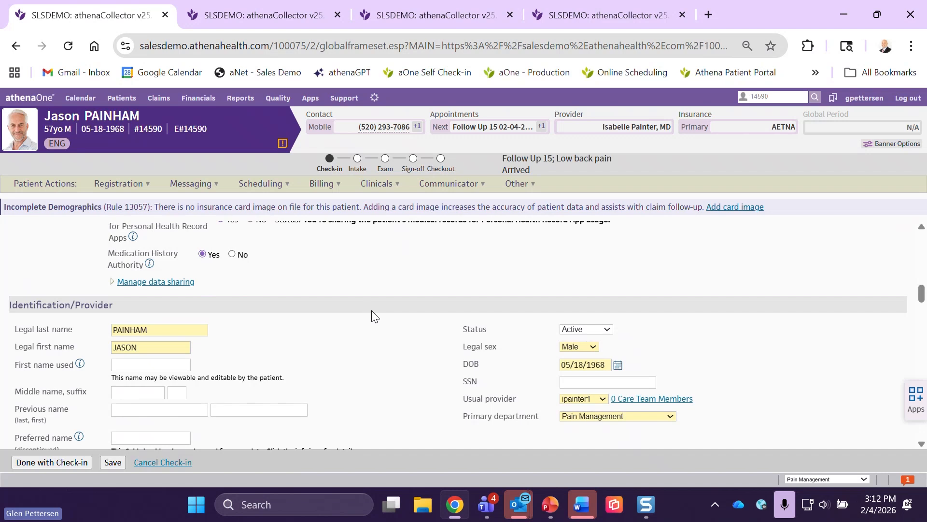
{"action": "scroll", "coordinate": [373, 309], "scroll_direction": "down", "scroll_amount": 1}
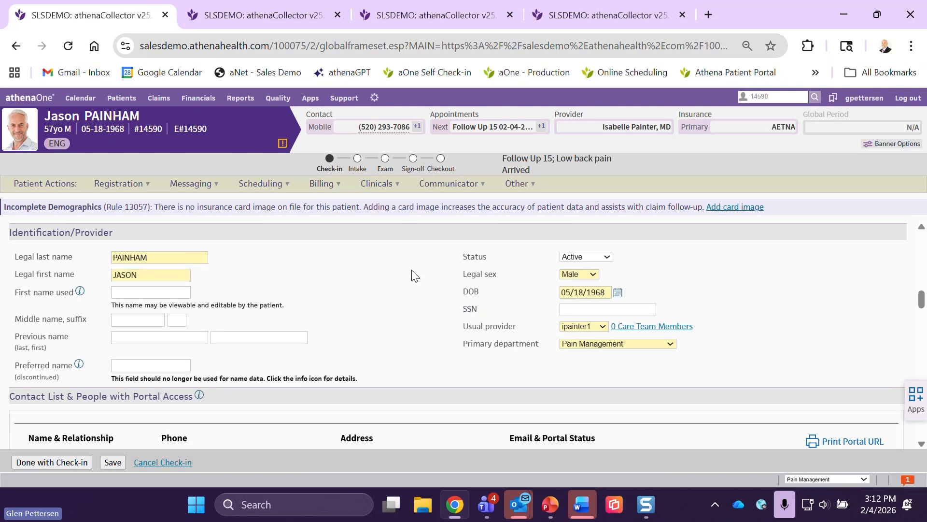
{"action": "scroll", "coordinate": [413, 280], "scroll_direction": "down", "scroll_amount": 1}
{"action": "scroll", "coordinate": [411, 281], "scroll_direction": "down", "scroll_amount": 1}
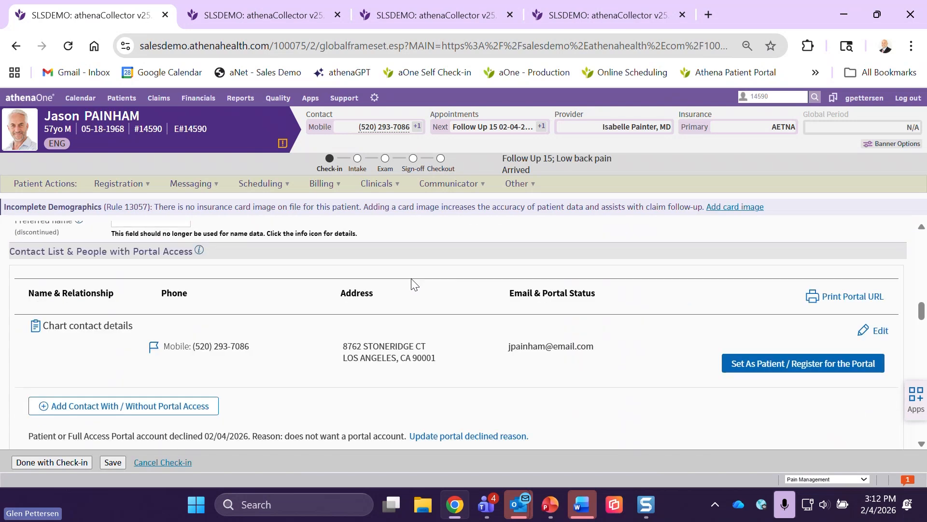
{"action": "scroll", "coordinate": [418, 292], "scroll_direction": "down", "scroll_amount": 1}
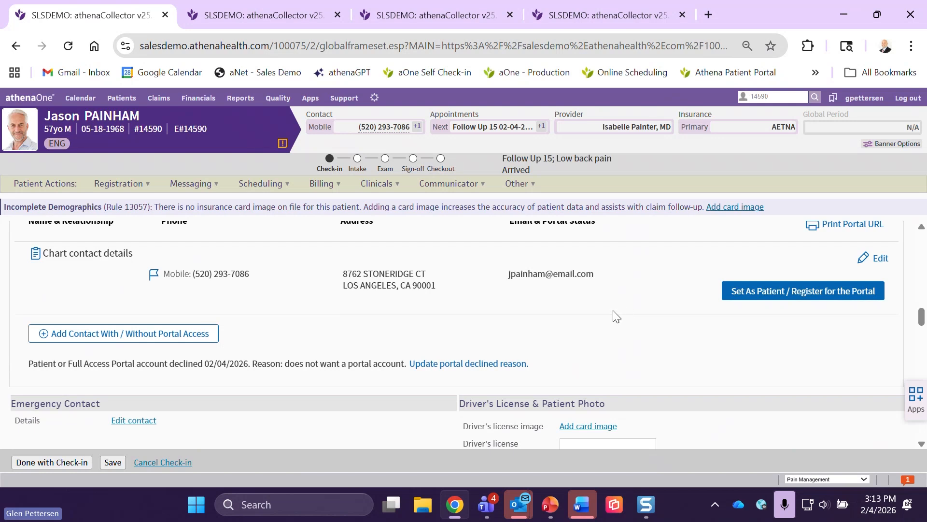
Examine the driver's license and photo, demographics, care summary and Insurances sections, including policy eligibility and authorization.
{"action": "scroll", "coordinate": [614, 315], "scroll_direction": "down", "scroll_amount": 3}
{"action": "scroll", "coordinate": [613, 310], "scroll_direction": "down", "scroll_amount": 2}
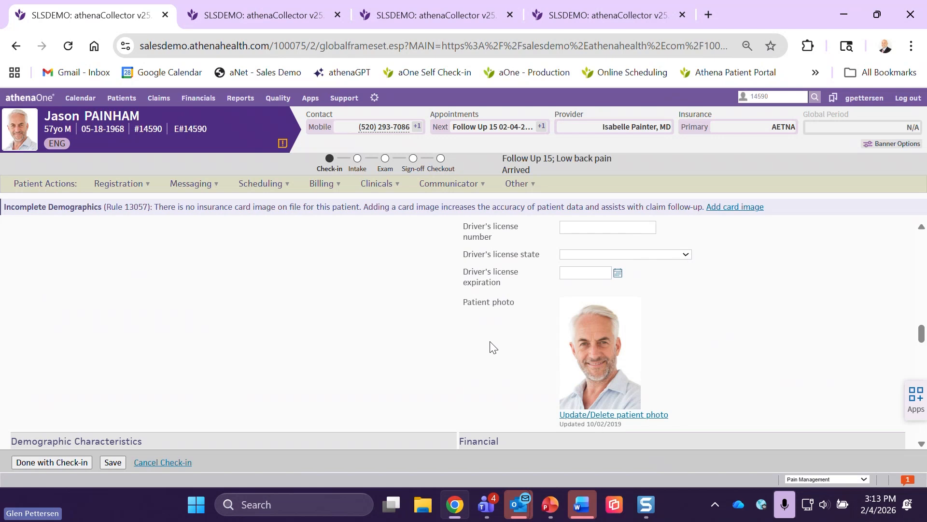
{"action": "scroll", "coordinate": [498, 350], "scroll_direction": "down", "scroll_amount": 2}
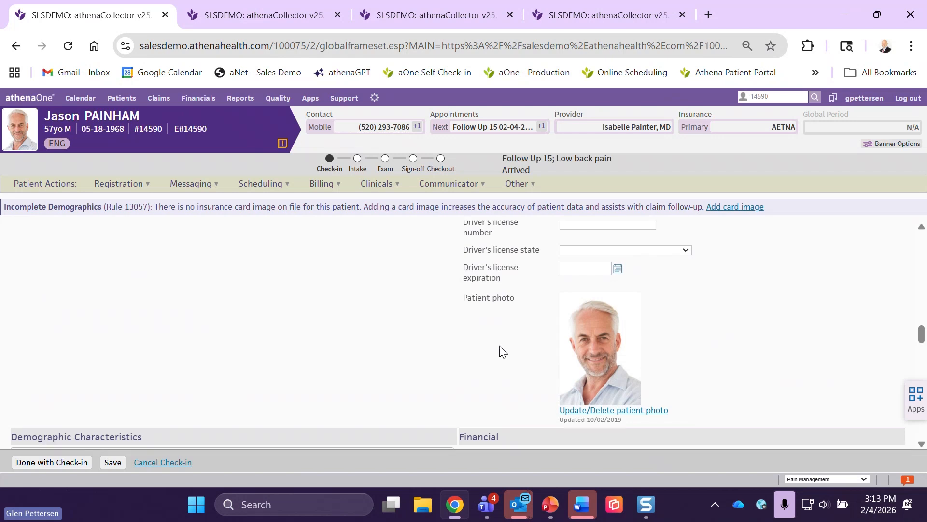
{"action": "scroll", "coordinate": [504, 342], "scroll_direction": "down", "scroll_amount": 3}
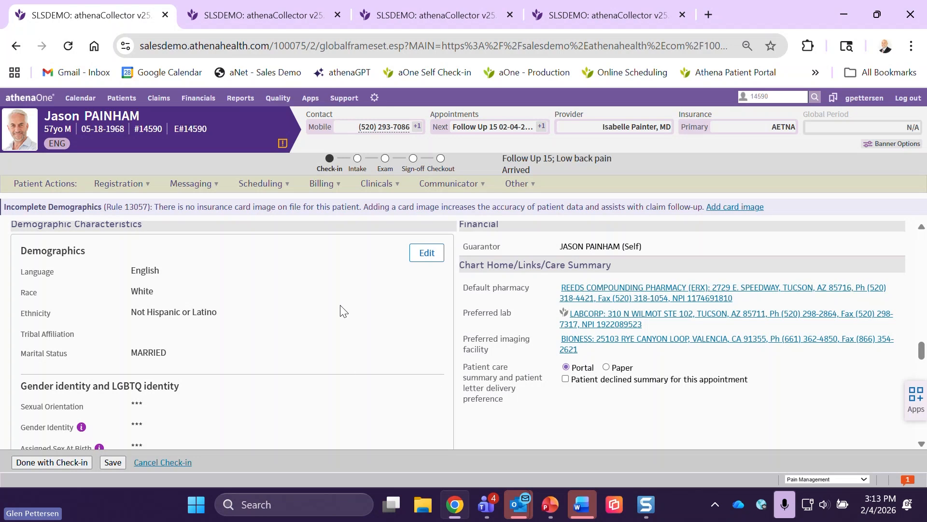
{"action": "scroll", "coordinate": [356, 310], "scroll_direction": "down", "scroll_amount": 4}
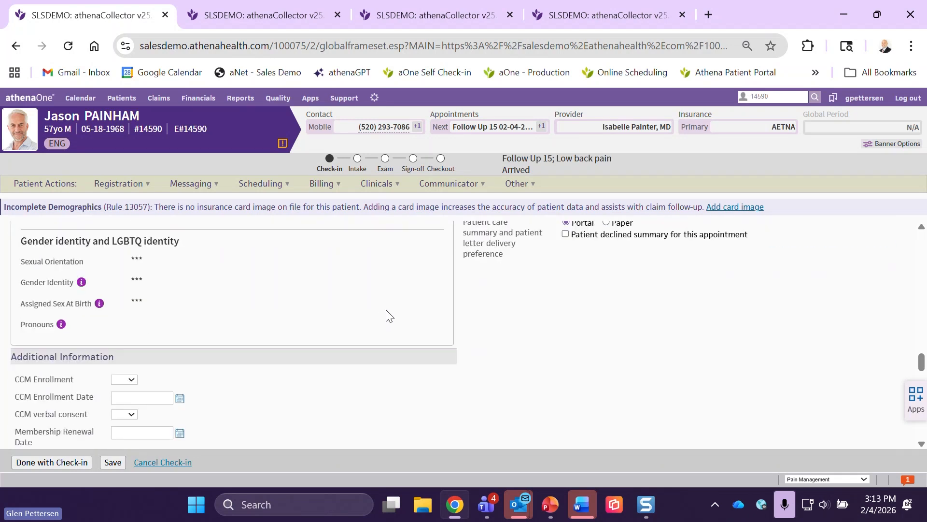
{"action": "scroll", "coordinate": [465, 296], "scroll_direction": "down", "scroll_amount": 4}
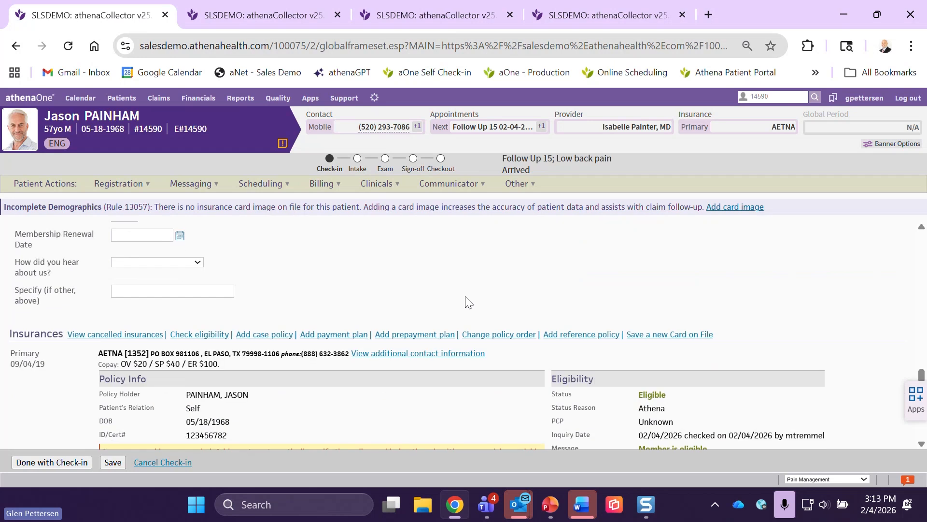
{"action": "scroll", "coordinate": [468, 299], "scroll_direction": "up", "scroll_amount": 1}
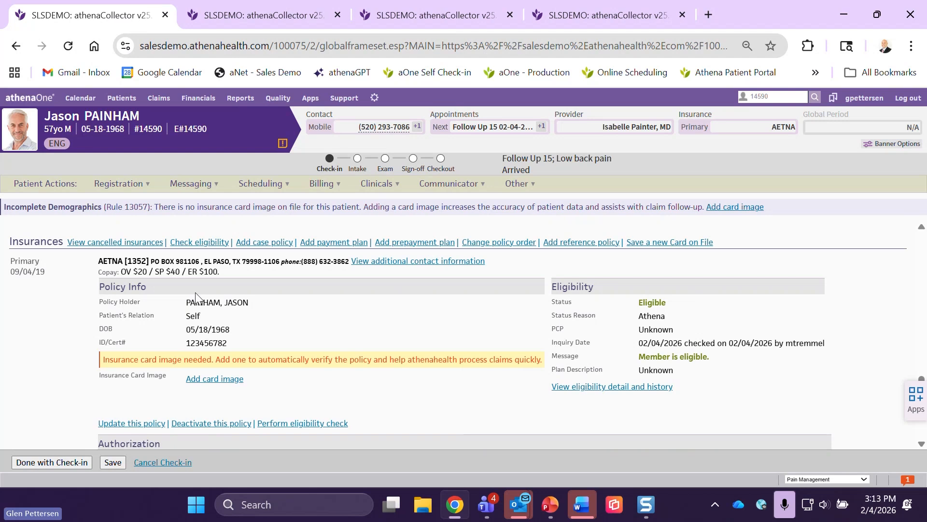
{"action": "scroll", "coordinate": [425, 289], "scroll_direction": "down", "scroll_amount": 5}
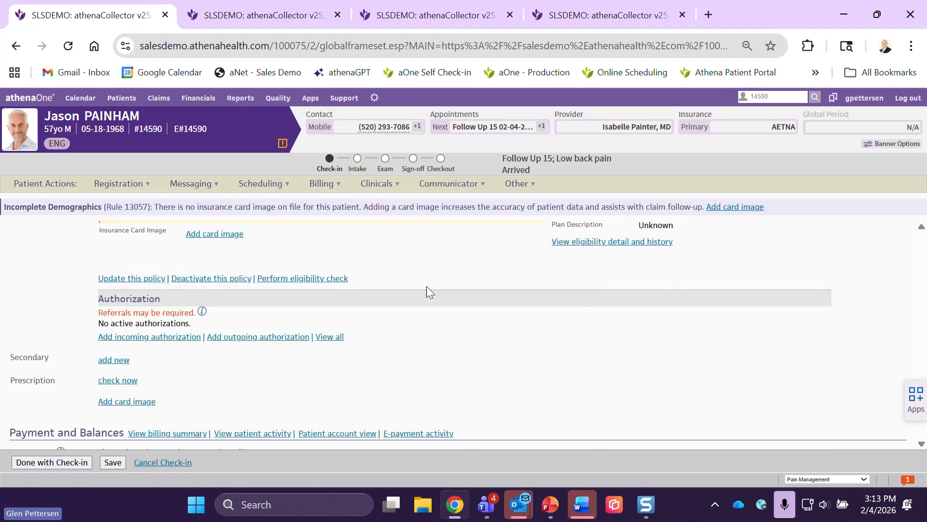
Enter a copay amount of $30.00 under Payment and Balances and view the available reasons for a different co-pay.
{"action": "scroll", "coordinate": [145, 291], "scroll_direction": "down", "scroll_amount": 2}
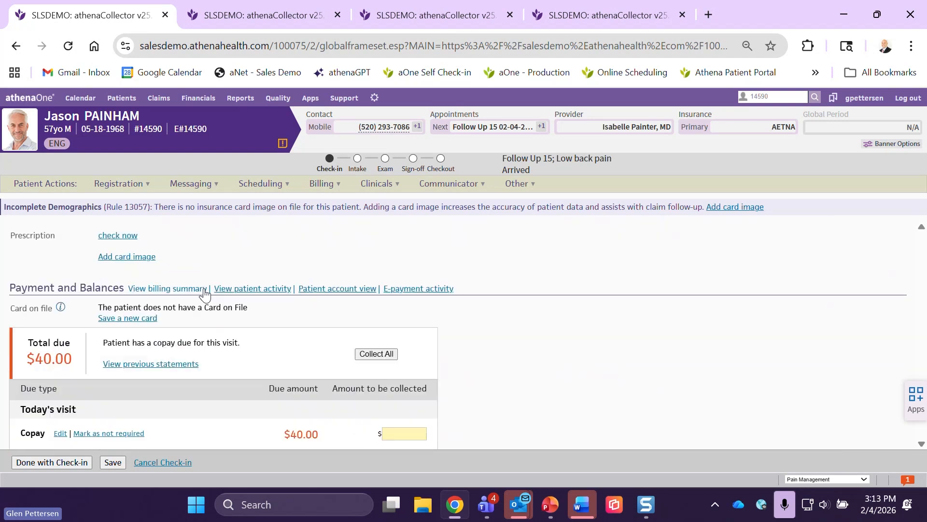
{"action": "scroll", "coordinate": [79, 263], "scroll_direction": "down", "scroll_amount": 2}
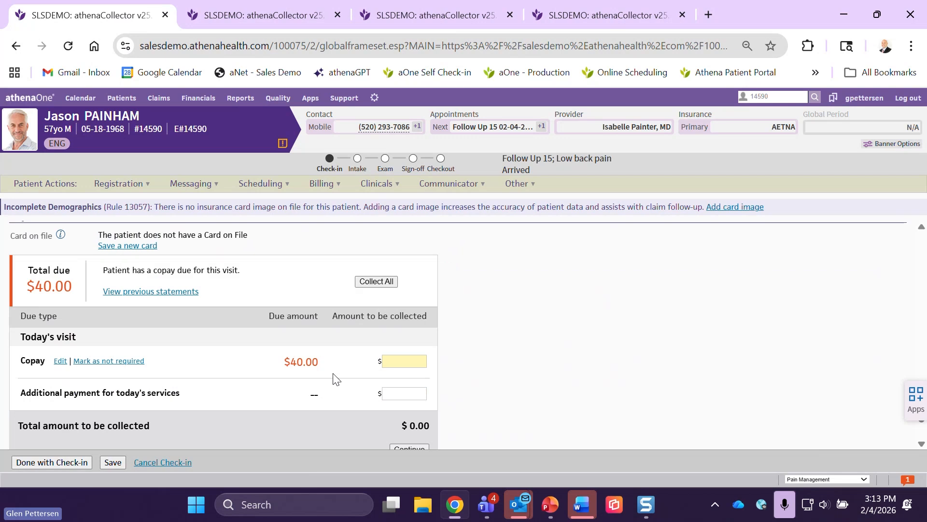
{"action": "left_click", "coordinate": [411, 361]}
{"action": "type", "text": "30"}
{"action": "key", "text": "Tab"}
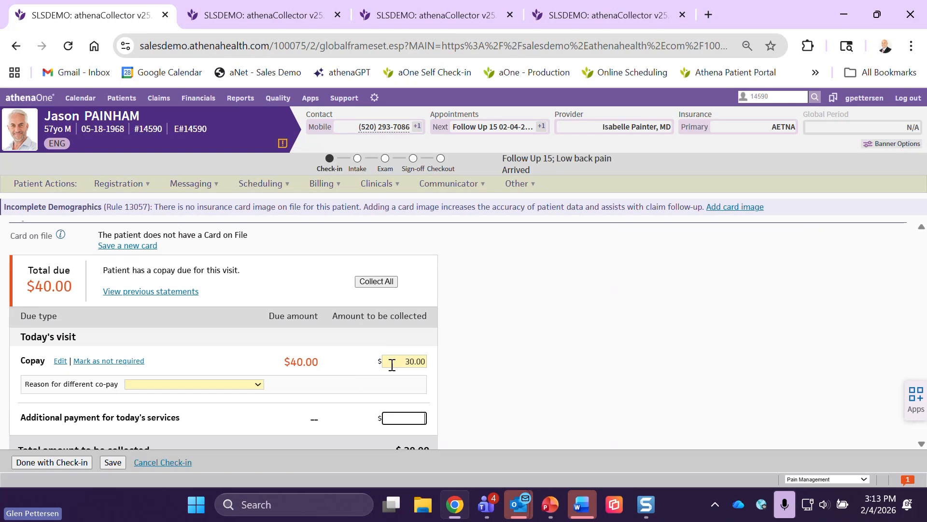
{"action": "left_click", "coordinate": [232, 385]}
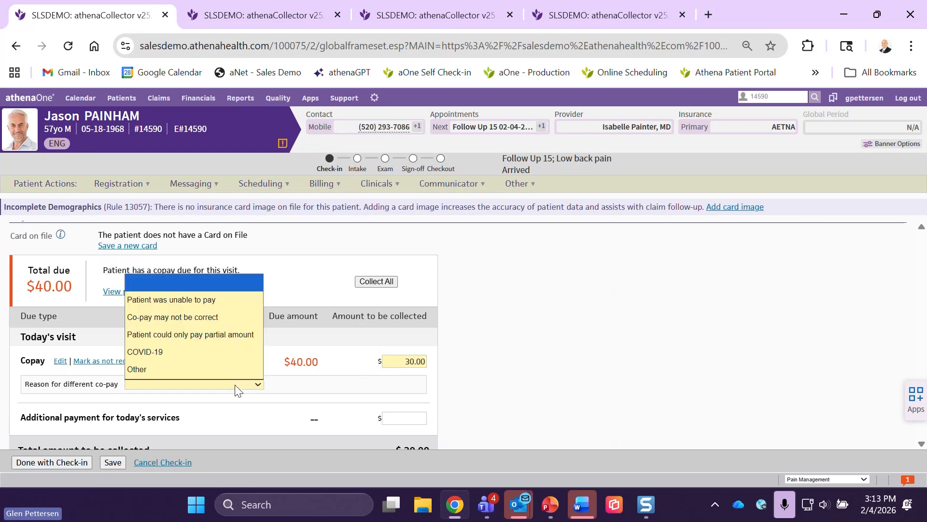
{"action": "left_click", "coordinate": [294, 386]}
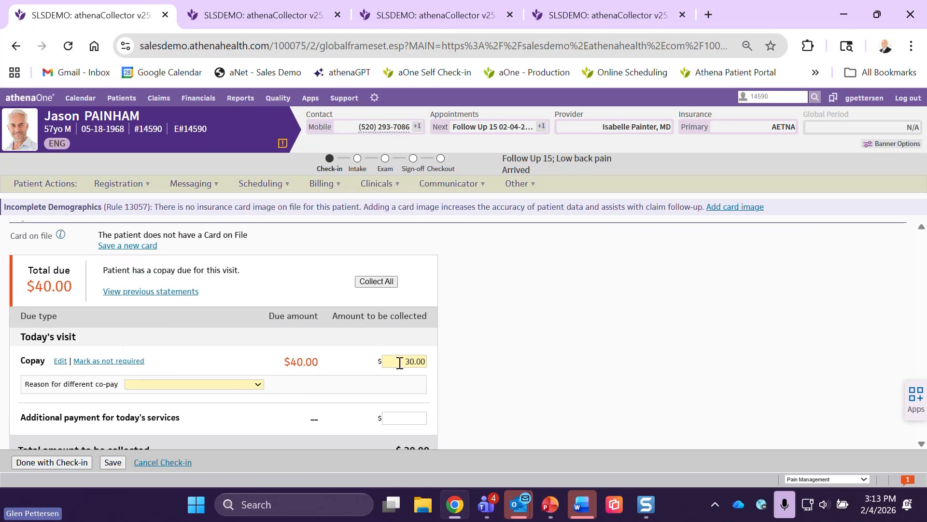
Set the copay amount to be collected for today's visit to $40.00.
{"action": "left_click_drag", "start_coordinate": [400, 362], "coordinate": [465, 365]}
{"action": "key", "text": "BackSpace"}
{"action": "type", "text": "40"}
{"action": "key", "text": "Tab"}
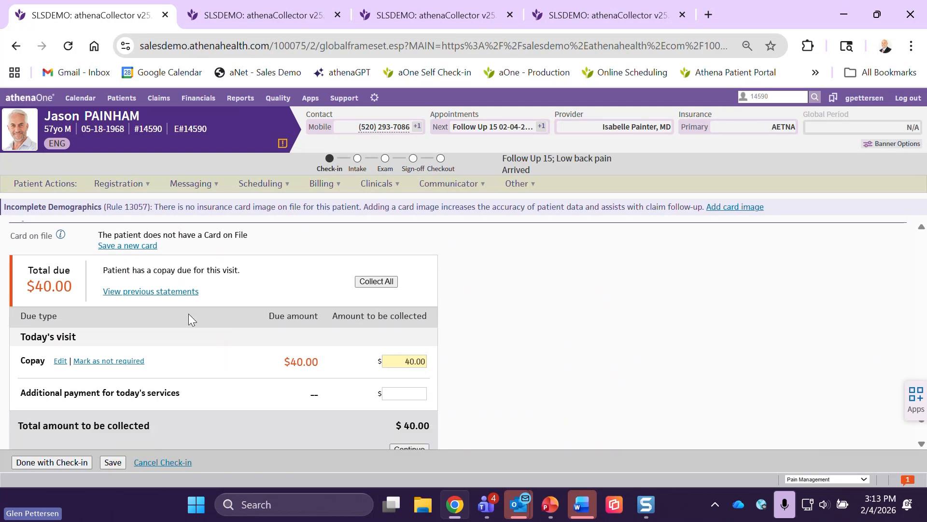
Collect the copay with payment type Cash / Other and payment method Cash.
{"action": "scroll", "coordinate": [251, 324], "scroll_direction": "down", "scroll_amount": 2}
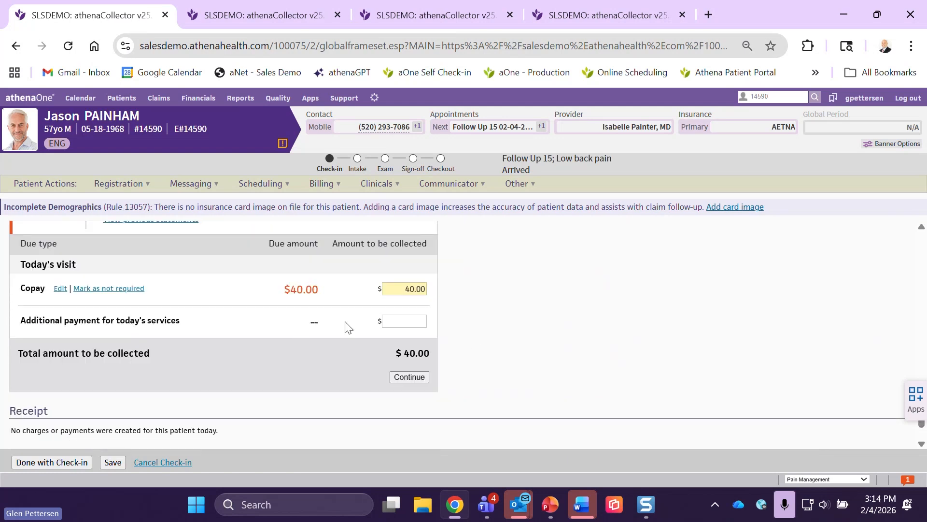
{"action": "left_click", "coordinate": [409, 377]}
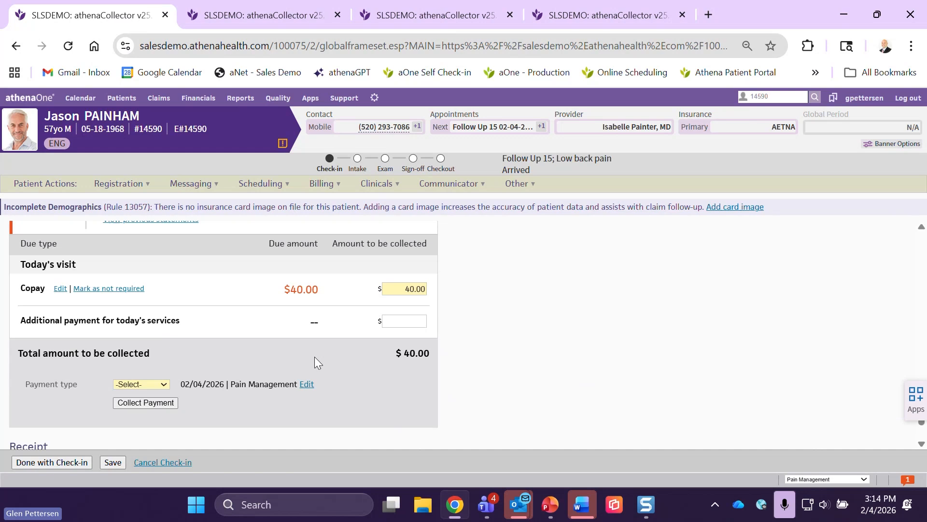
{"action": "left_click", "coordinate": [149, 381]}
{"action": "left_click", "coordinate": [141, 432]}
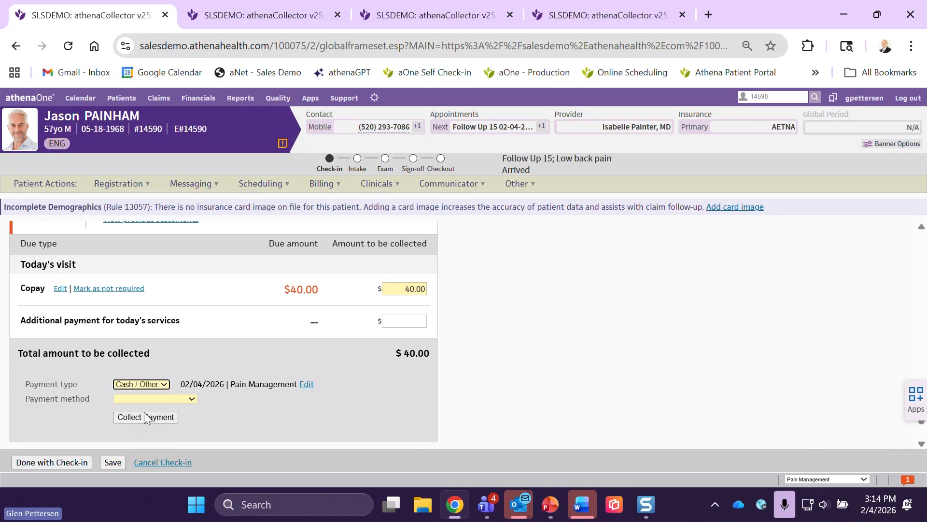
{"action": "left_click", "coordinate": [146, 399]}
{"action": "left_click", "coordinate": [139, 335]}
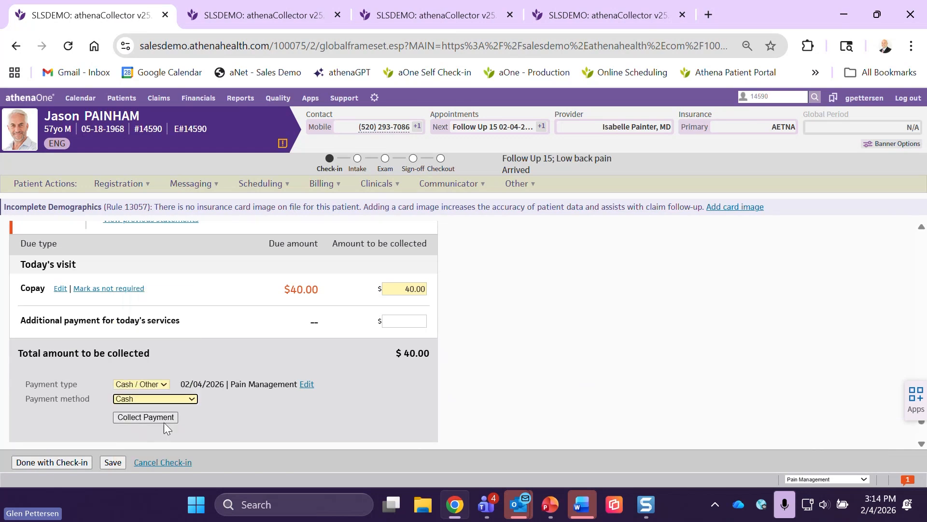
{"action": "left_click", "coordinate": [159, 416]}
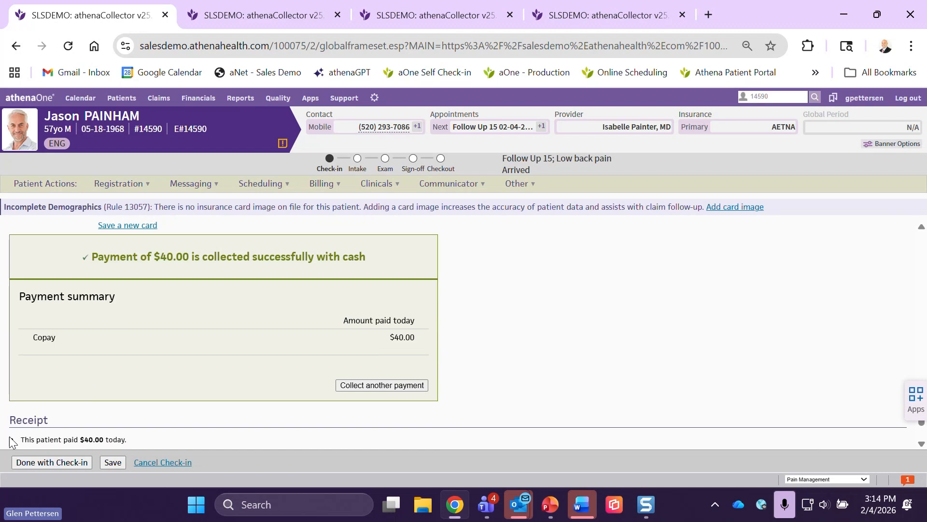
Look over the receipt and forms, complete the check-in, and open the visit's intake.
{"action": "scroll", "coordinate": [110, 394], "scroll_direction": "down", "scroll_amount": 3}
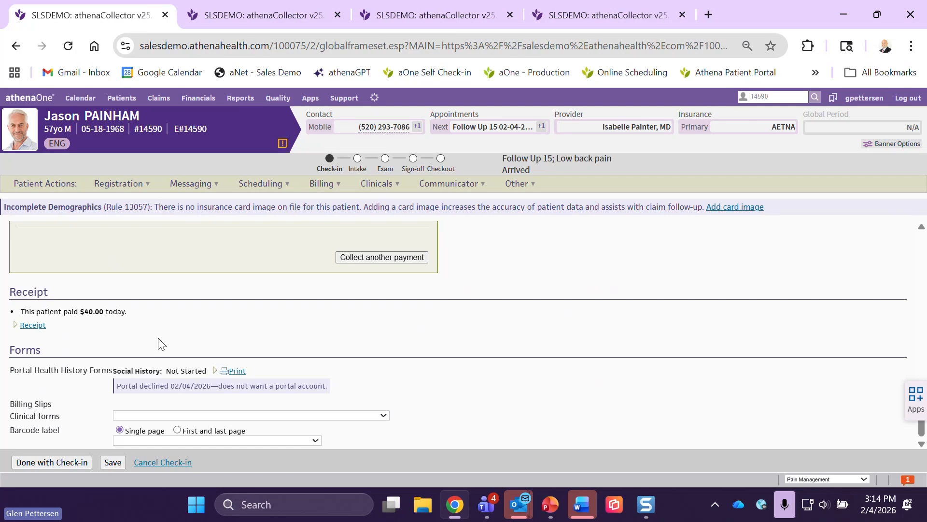
{"action": "left_click", "coordinate": [49, 462]}
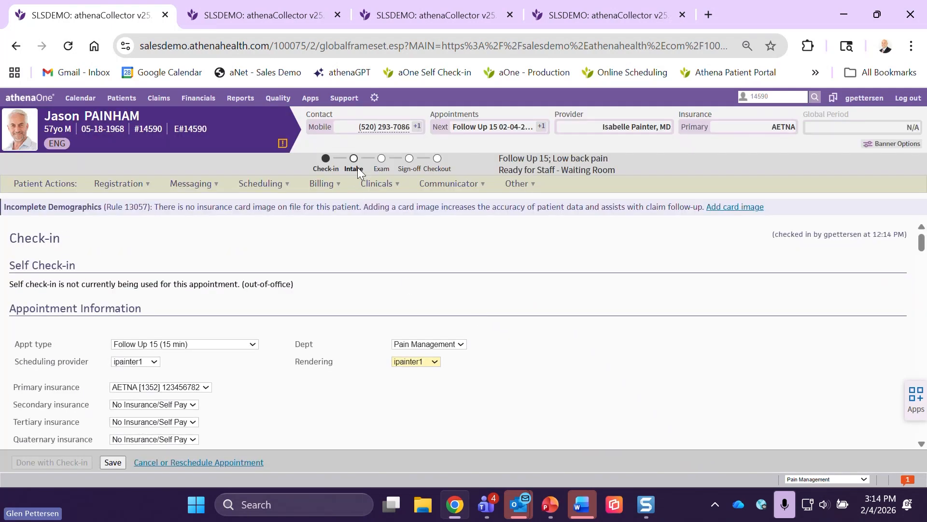
{"action": "left_click", "coordinate": [344, 167]}
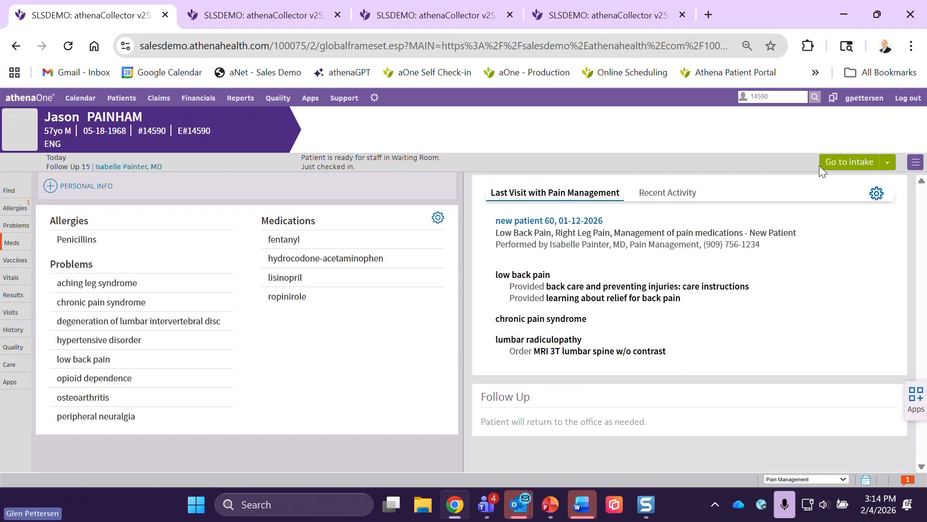
{"action": "left_click", "coordinate": [845, 162]}
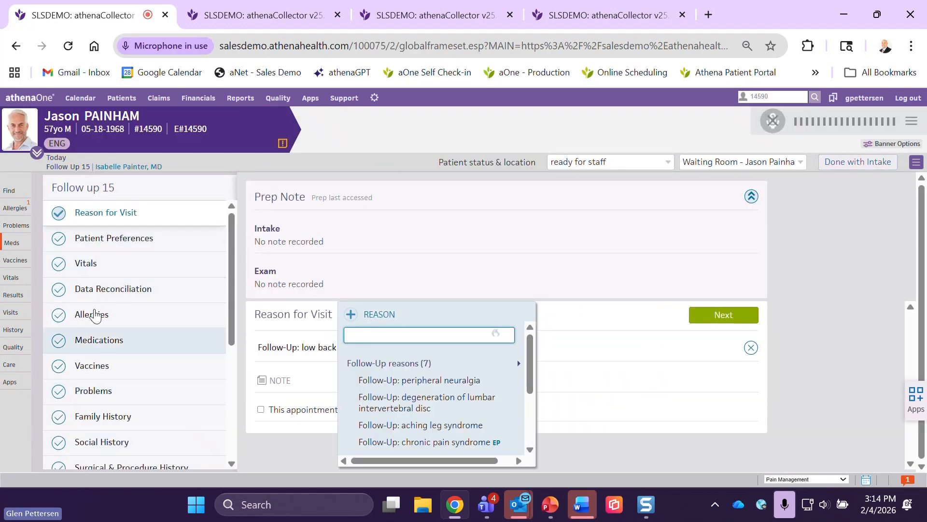
Set the patient status to "with staff" and the location to PM Exam Room 3.
{"action": "left_click", "coordinate": [650, 163]}
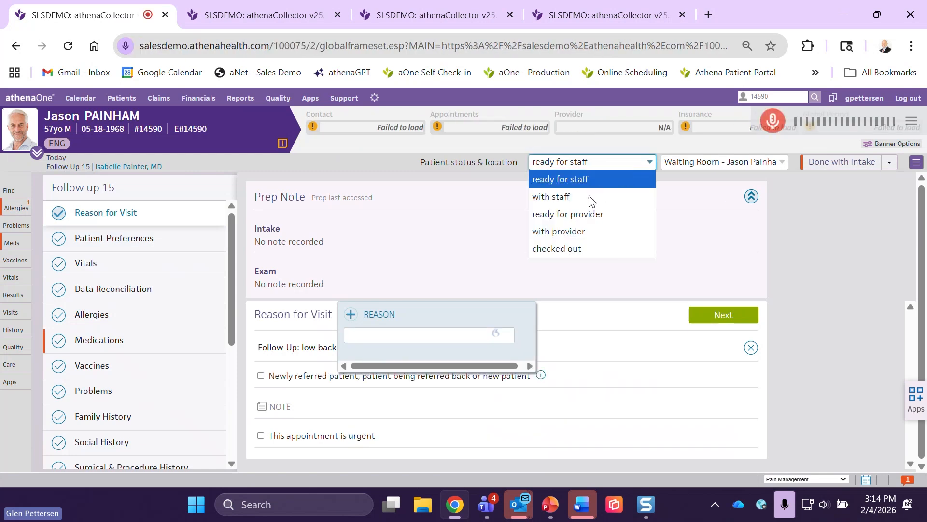
{"action": "left_click", "coordinate": [590, 198]}
{"action": "left_click", "coordinate": [704, 164]}
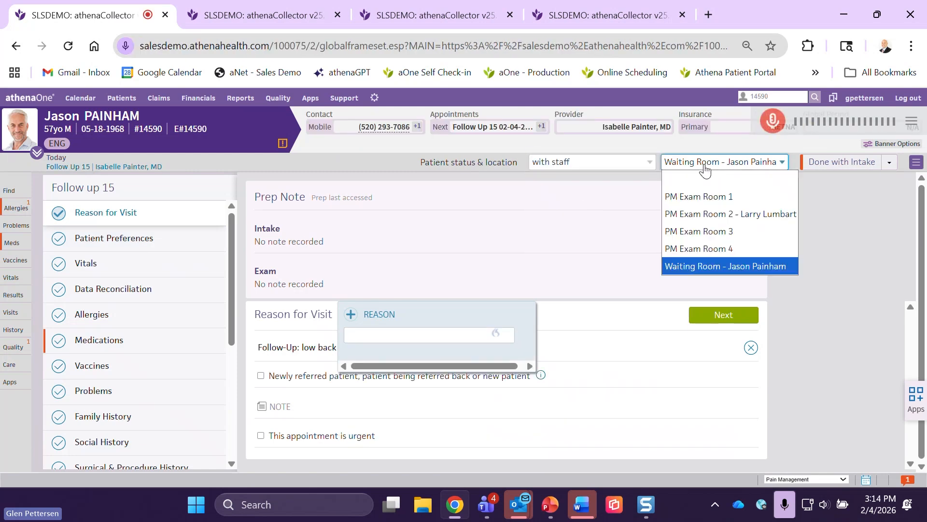
{"action": "left_click", "coordinate": [706, 237]}
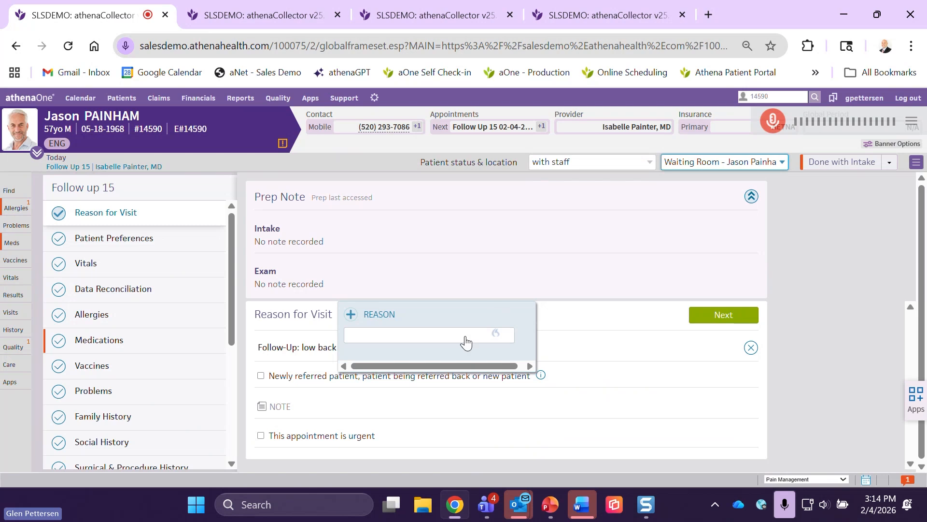
Collapse the Prep Note and review Patient Preferences, including pharmacy, lab, imaging and care team.
{"action": "left_click", "coordinate": [749, 197]}
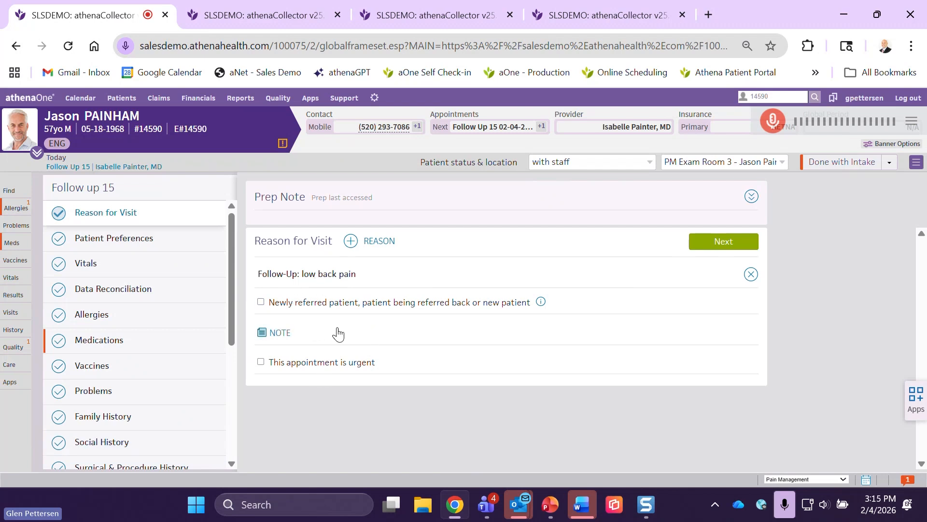
{"action": "left_click", "coordinate": [129, 239]}
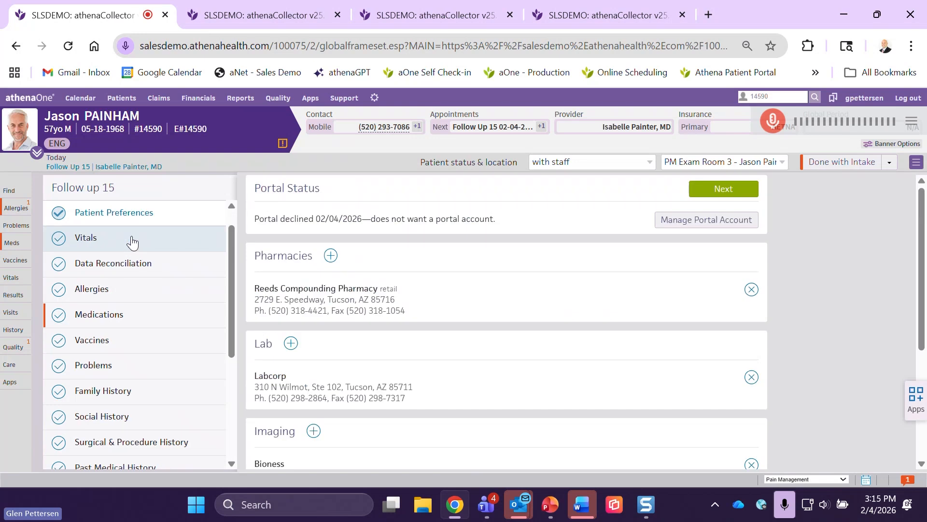
{"action": "scroll", "coordinate": [410, 272], "scroll_direction": "down", "scroll_amount": 3}
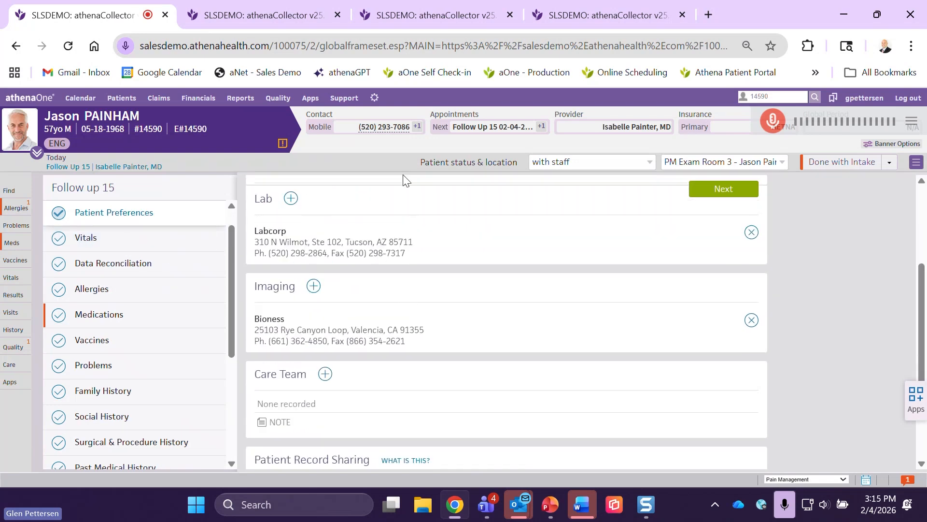
Add a referring provider to the patient's care team by searching for the provider's surname and choosing the match at 0 miles.
{"action": "scroll", "coordinate": [395, 271], "scroll_direction": "down", "scroll_amount": 2}
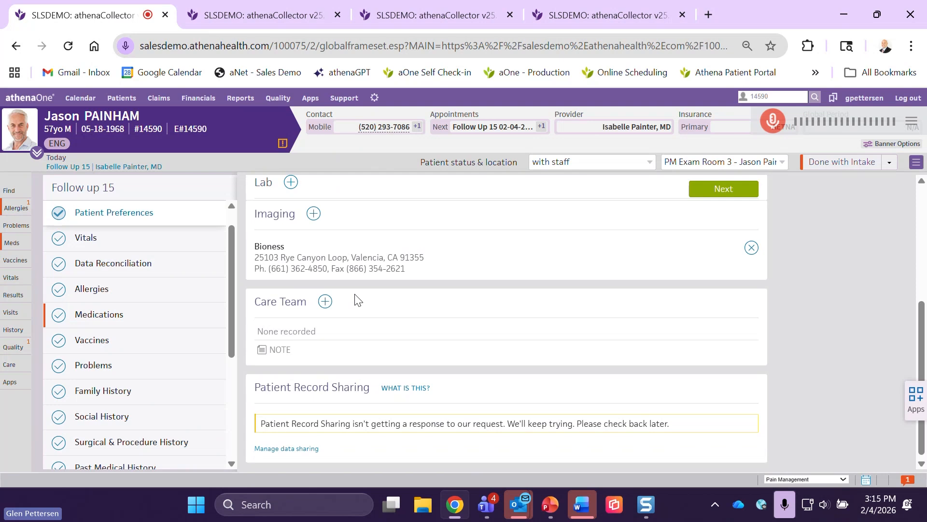
{"action": "left_click", "coordinate": [325, 303]}
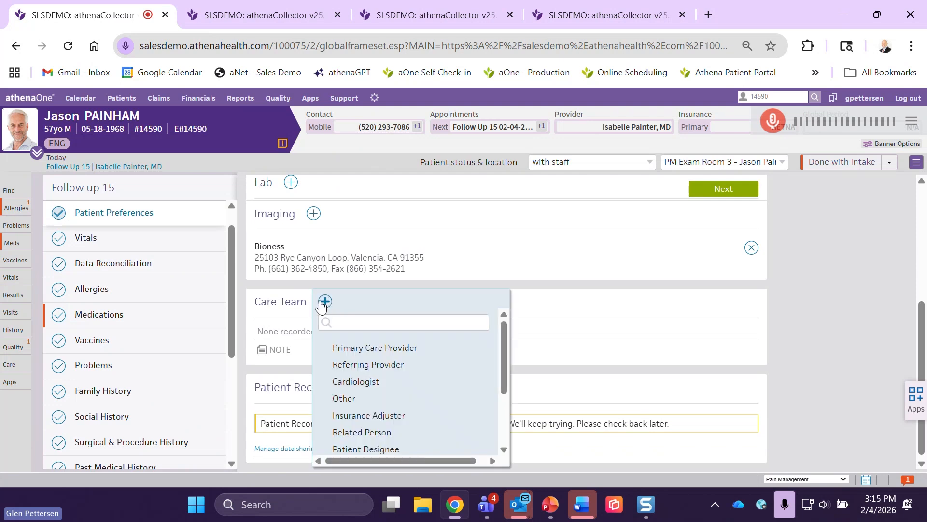
{"action": "left_click", "coordinate": [368, 365]}
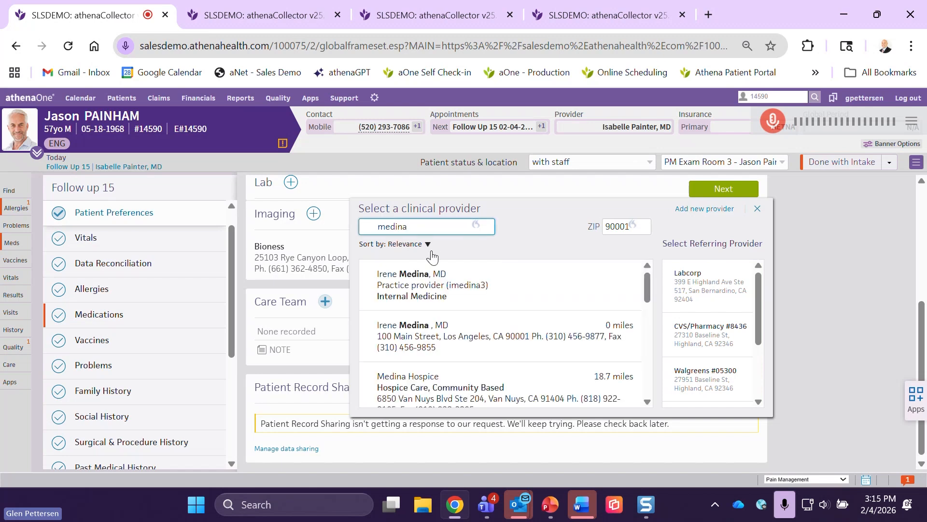
{"action": "left_click", "coordinate": [452, 325]}
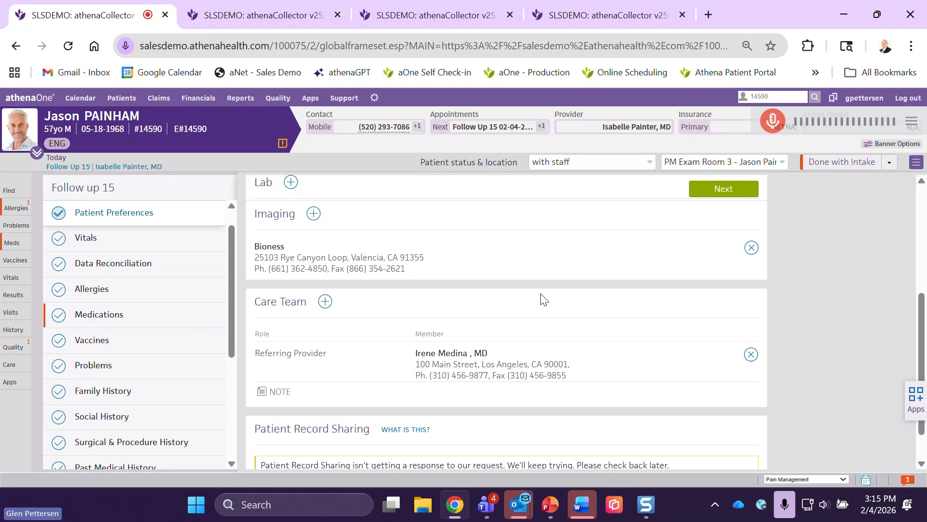
Fill in the visit's vitals with imported readings (BP 112/70, pulse 70 bpm, temperature 98.9 °F) and a weight of 182 lbs.
{"action": "left_click", "coordinate": [118, 238]}
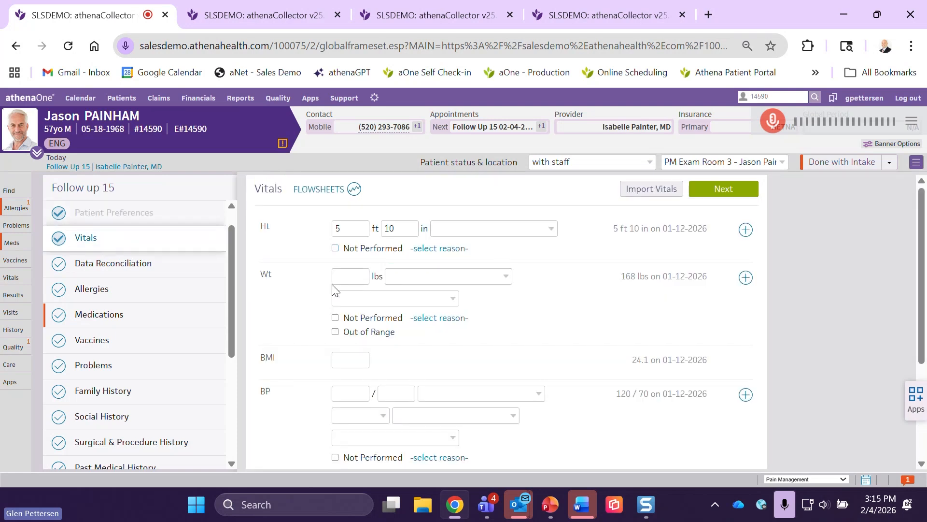
{"action": "left_click", "coordinate": [650, 189]}
{"action": "left_click", "coordinate": [344, 283]}
{"action": "type", "text": "182"}
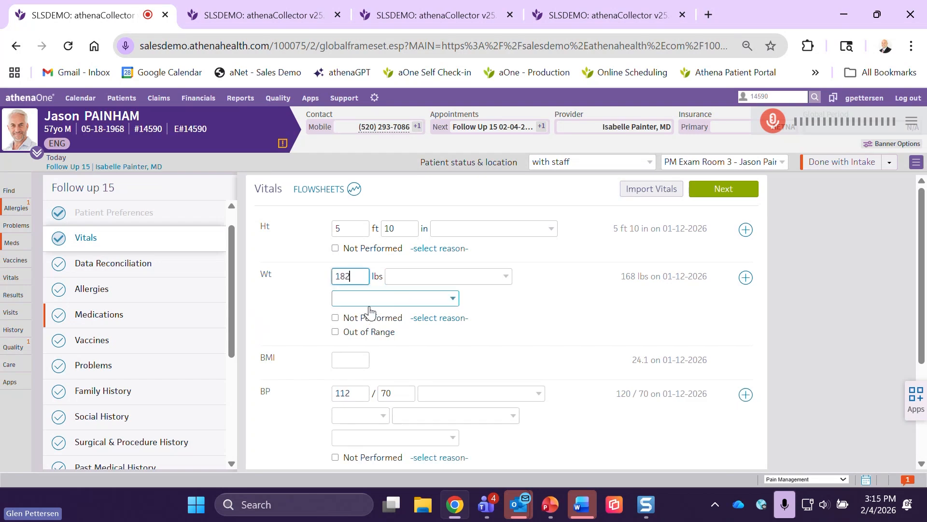
{"action": "scroll", "coordinate": [392, 357], "scroll_direction": "down", "scroll_amount": 1}
{"action": "scroll", "coordinate": [393, 357], "scroll_direction": "down", "scroll_amount": 2}
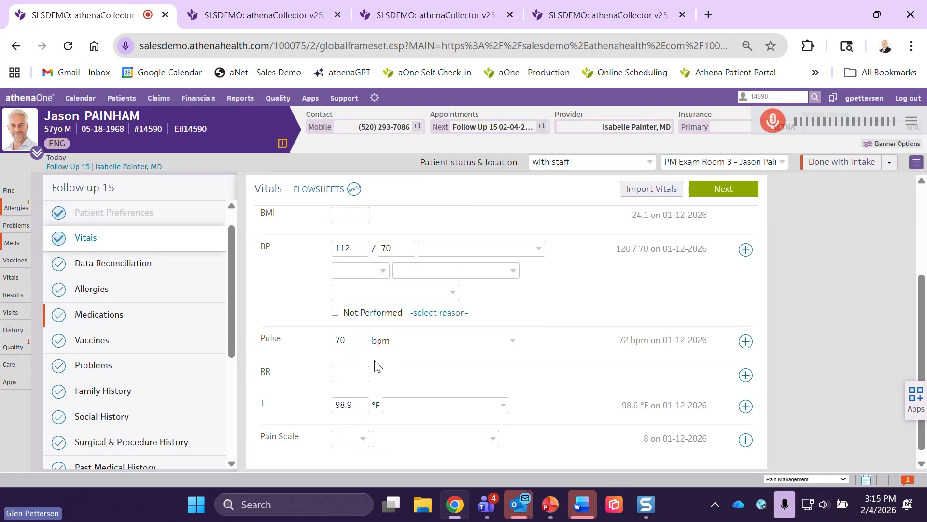
Review the incoming Continuity of Care Document in Data Reconciliation, close it without updating the chart, and look over the patient's medications.
{"action": "left_click", "coordinate": [104, 268]}
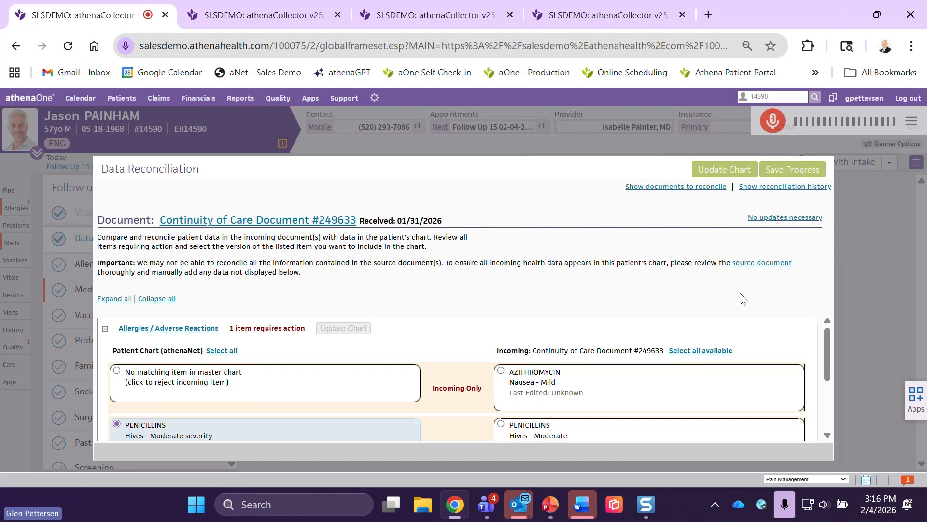
{"action": "left_click", "coordinate": [874, 259]}
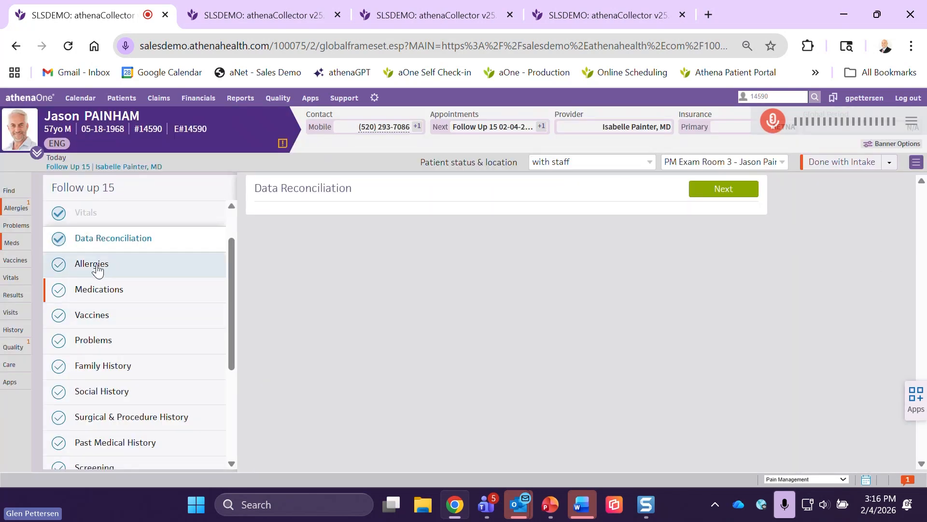
{"action": "left_click", "coordinate": [93, 300]}
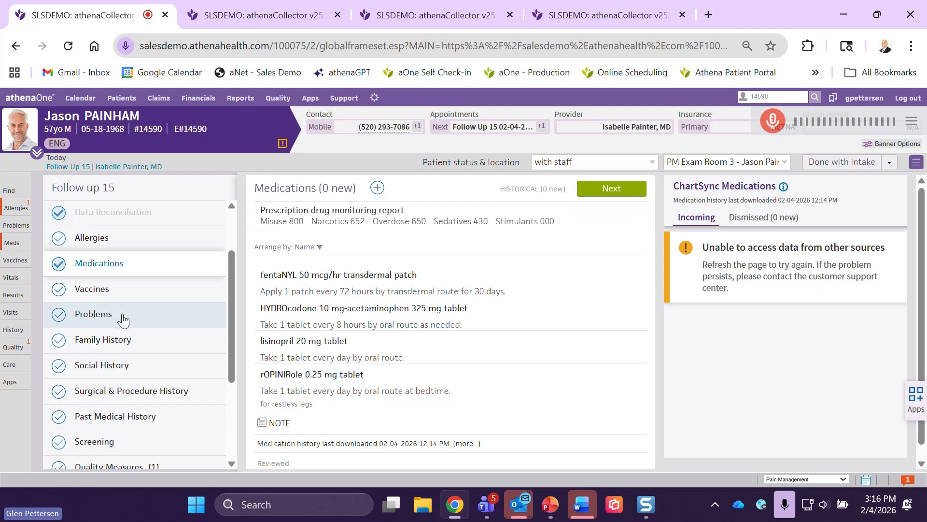
Review the intake's Quality Measures and mark the intake as done.
{"action": "scroll", "coordinate": [125, 300], "scroll_direction": "down", "scroll_amount": 3}
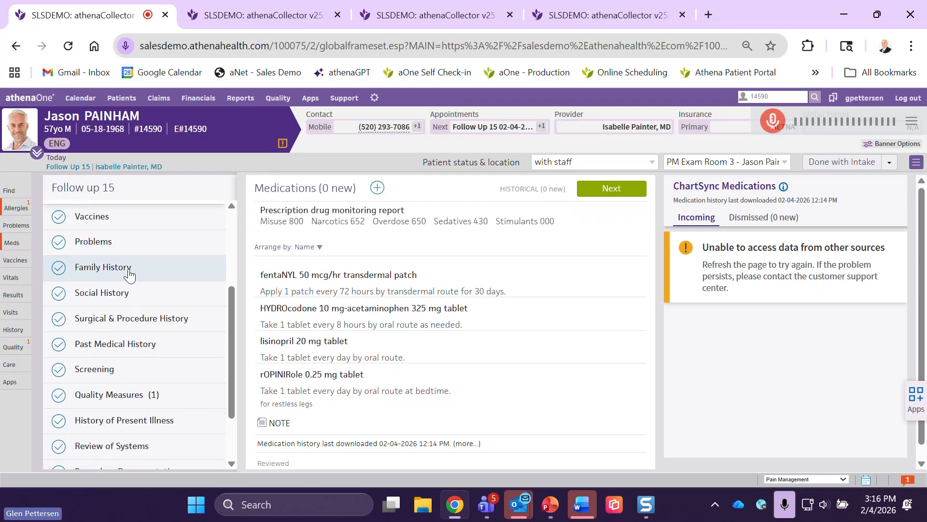
{"action": "scroll", "coordinate": [145, 352], "scroll_direction": "down", "scroll_amount": 3}
{"action": "left_click", "coordinate": [128, 324]}
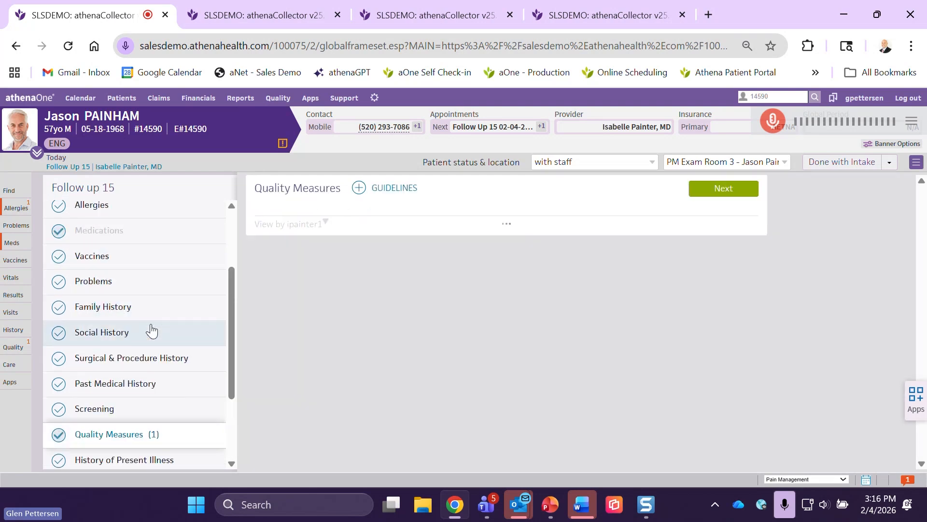
{"action": "scroll", "coordinate": [194, 376], "scroll_direction": "down", "scroll_amount": 3}
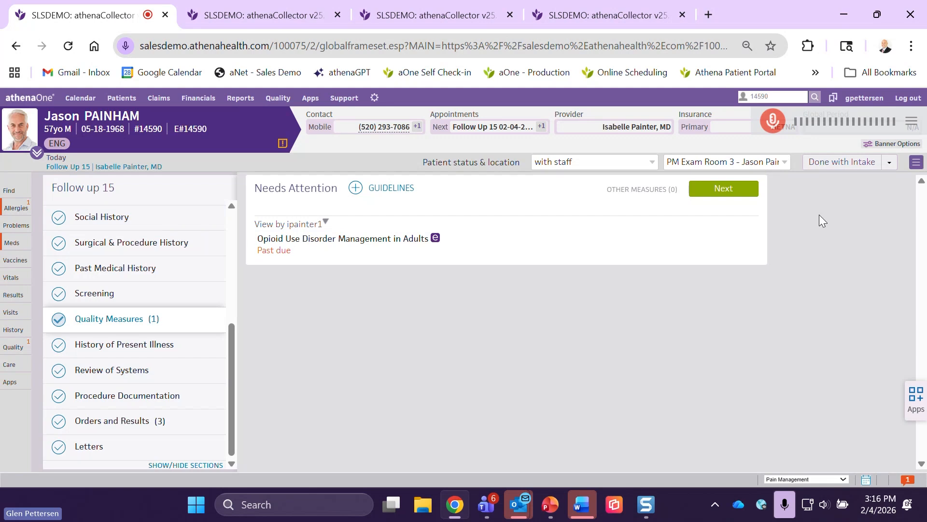
{"action": "left_click", "coordinate": [843, 166]}
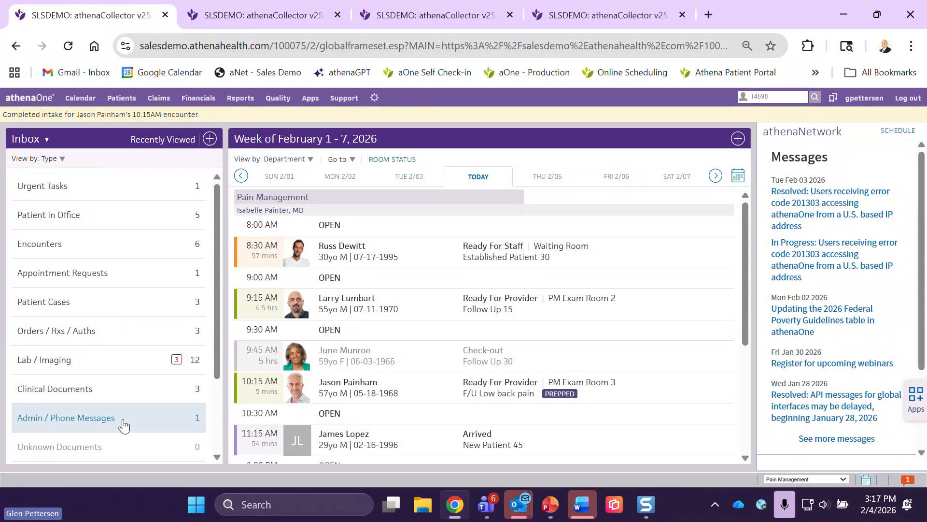
Open the "Pt would like to be contacted" case in Urgent Tasks and read its description and history.
{"action": "left_click", "coordinate": [83, 188]}
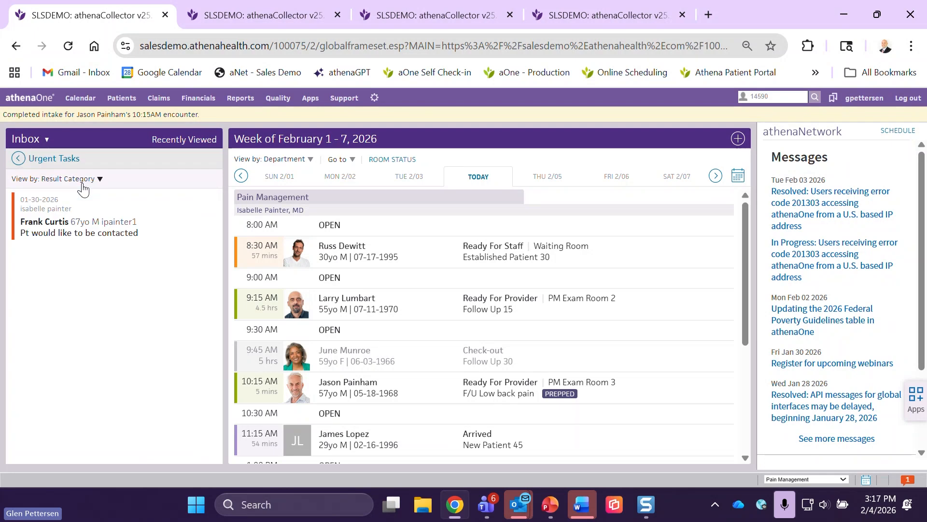
{"action": "left_click", "coordinate": [83, 226]}
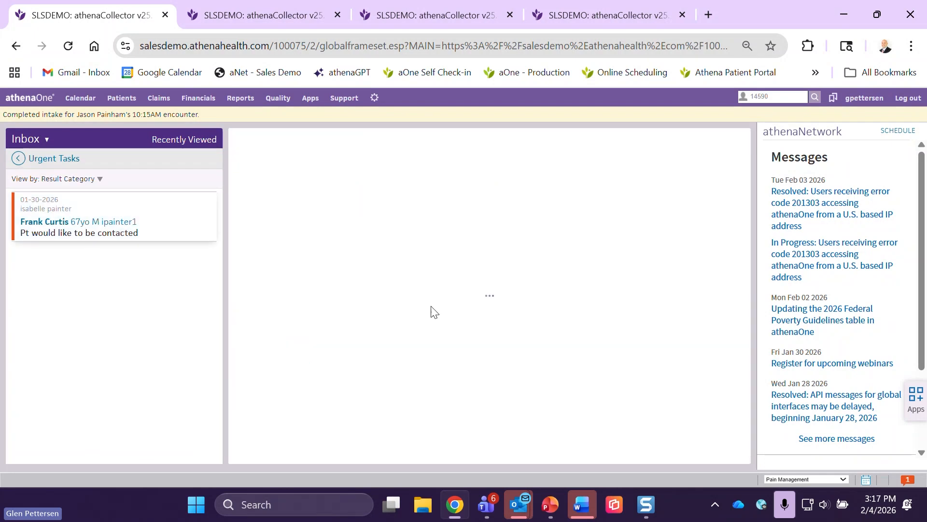
{"action": "scroll", "coordinate": [519, 317], "scroll_direction": "down", "scroll_amount": 5}
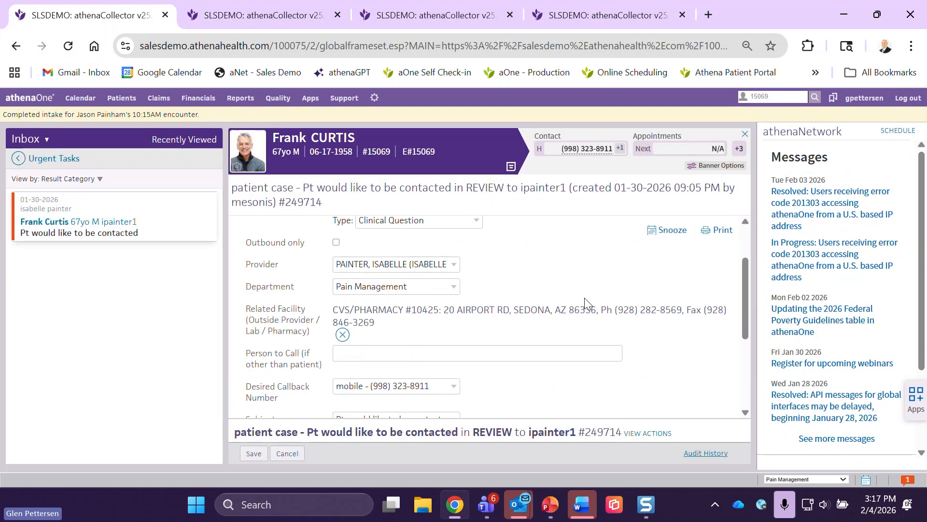
{"action": "scroll", "coordinate": [585, 309], "scroll_direction": "down", "scroll_amount": 1}
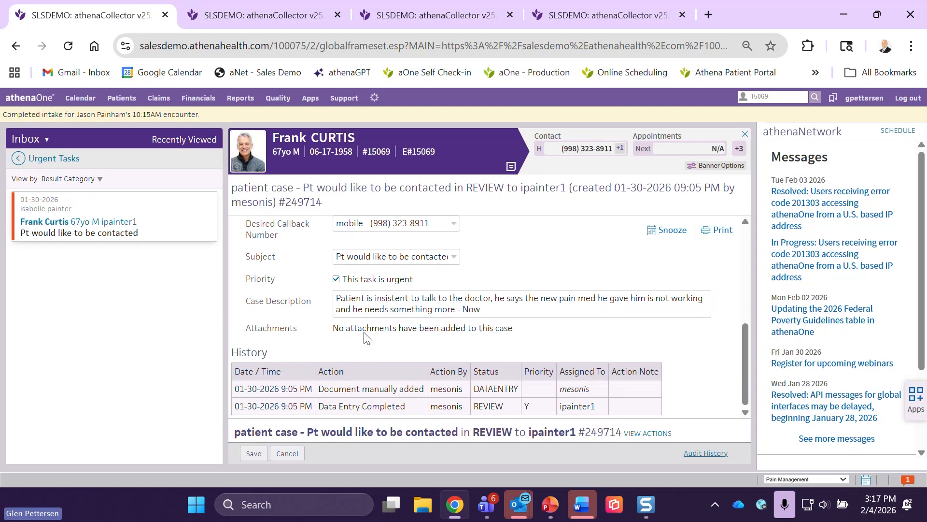
Reply to the case's sender with the callpt_appt_today text macro as the action note, save, and close the case.
{"action": "left_click", "coordinate": [648, 432]}
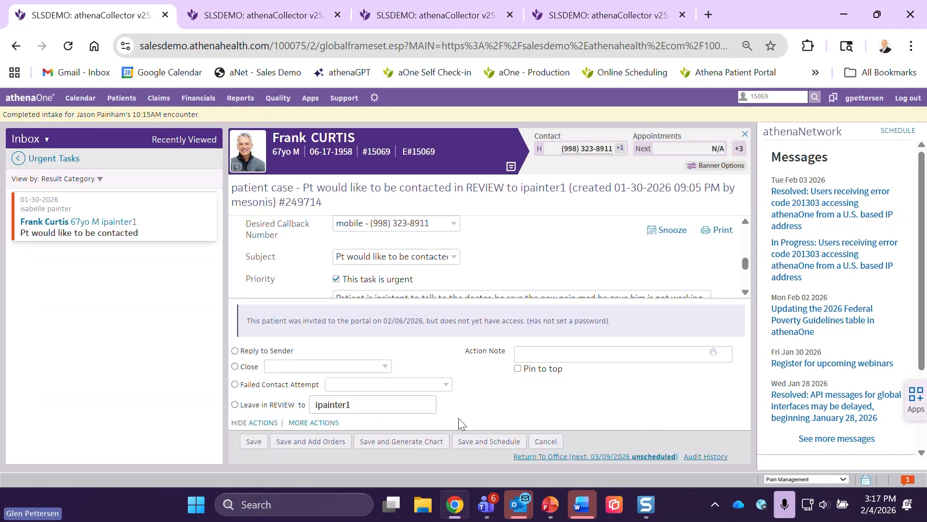
{"action": "left_click", "coordinate": [520, 354]}
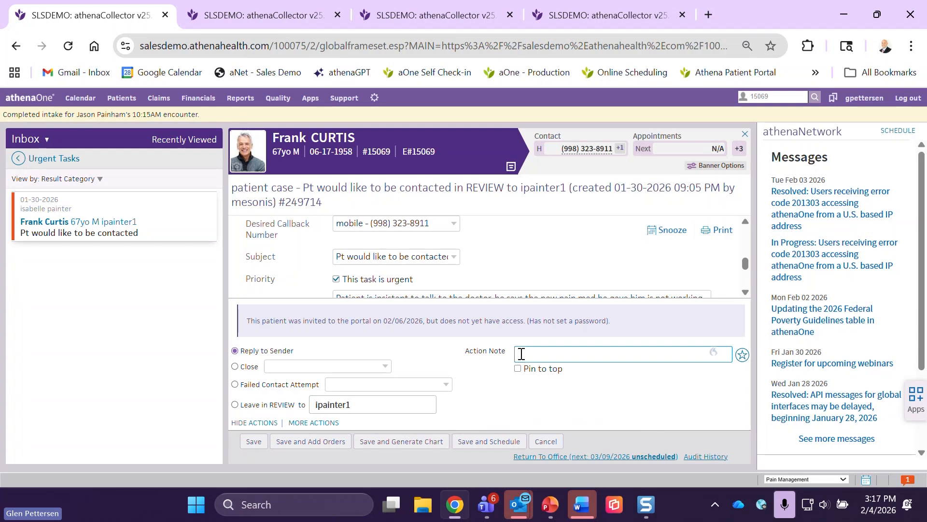
{"action": "type", "text": "call"}
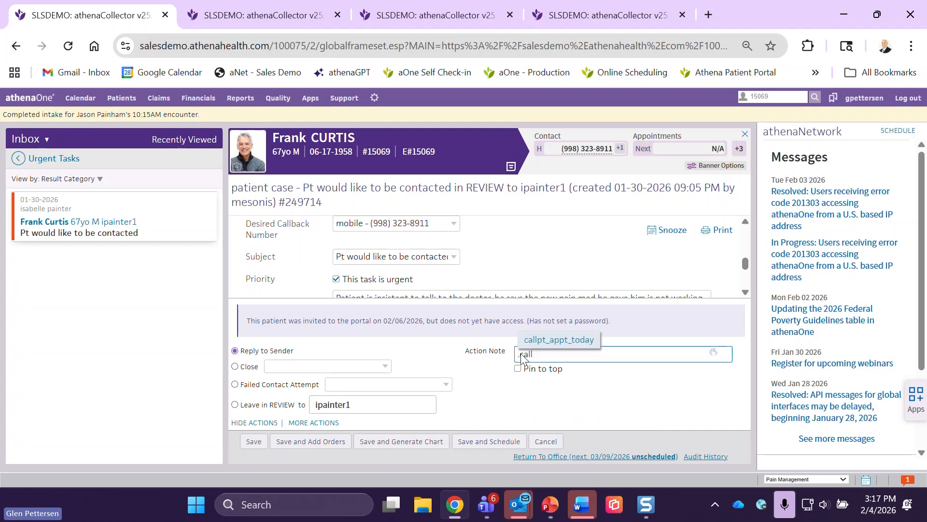
{"action": "left_click", "coordinate": [564, 340]}
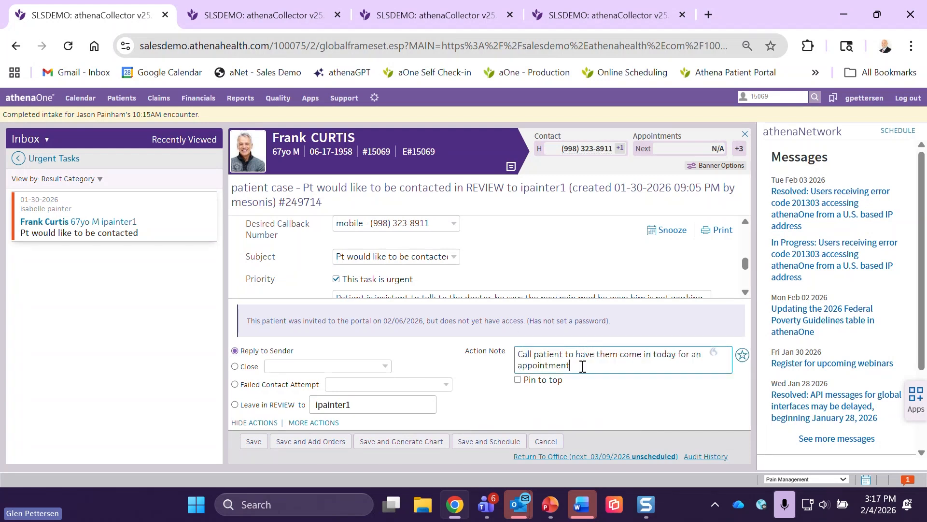
{"action": "left_click", "coordinate": [255, 442]}
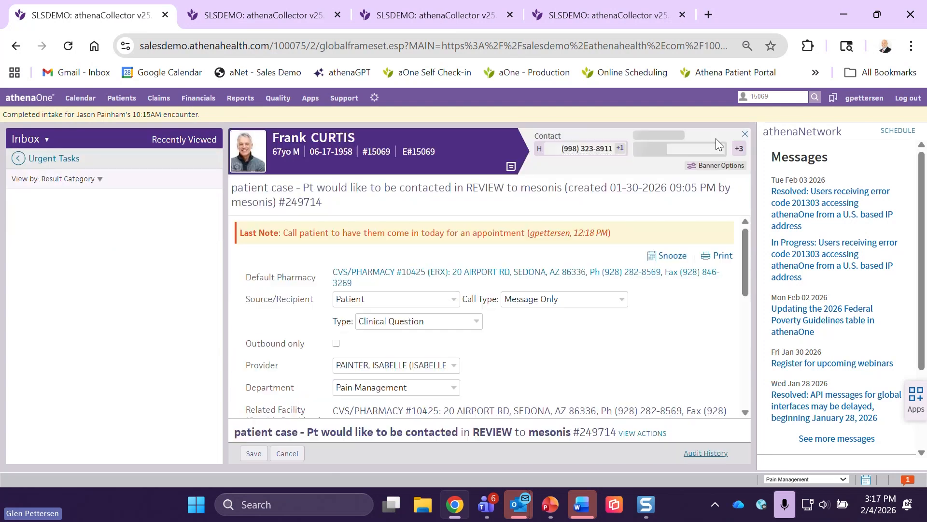
{"action": "left_click", "coordinate": [745, 134]}
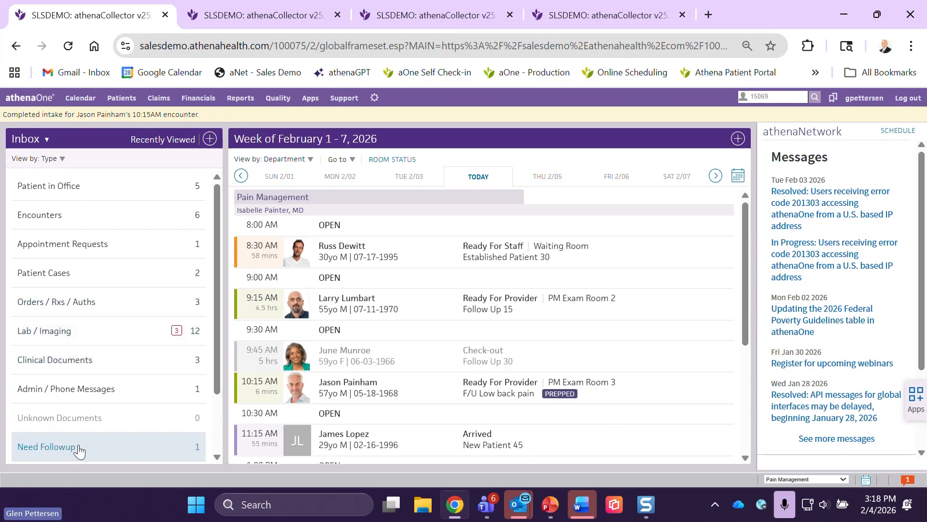
Open the "MRI, lumbar spine, w/o contrast" results from the Lab / Imaging inbox, select both, and read the attached report.
{"action": "left_click", "coordinate": [93, 331]}
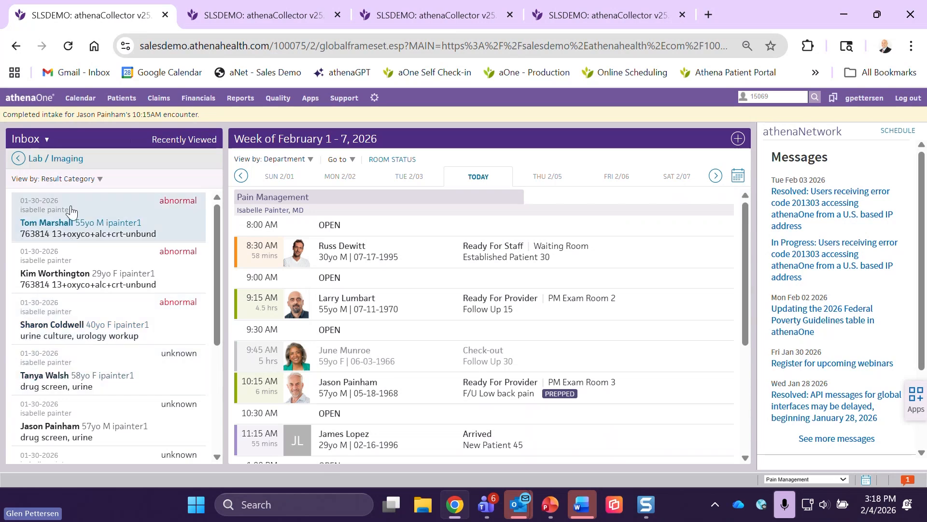
{"action": "scroll", "coordinate": [71, 211], "scroll_direction": "down", "scroll_amount": 3}
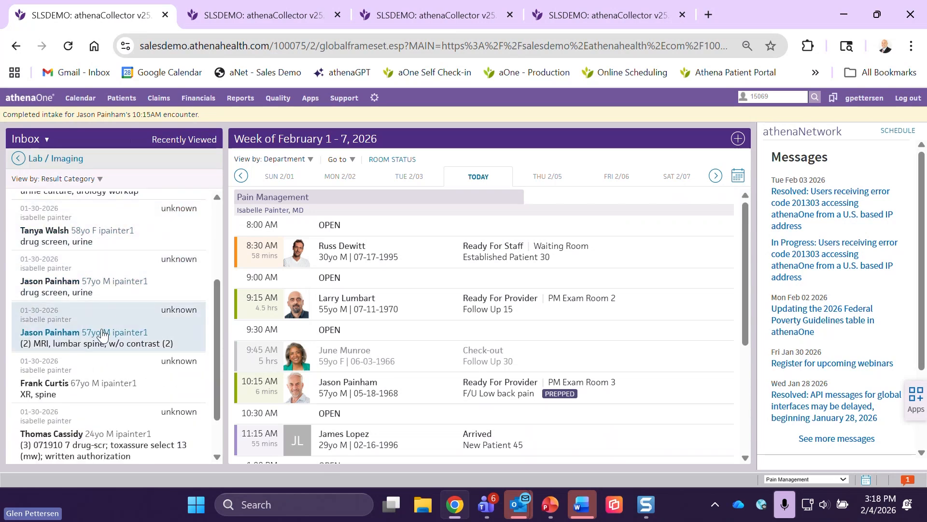
{"action": "left_click", "coordinate": [103, 333]}
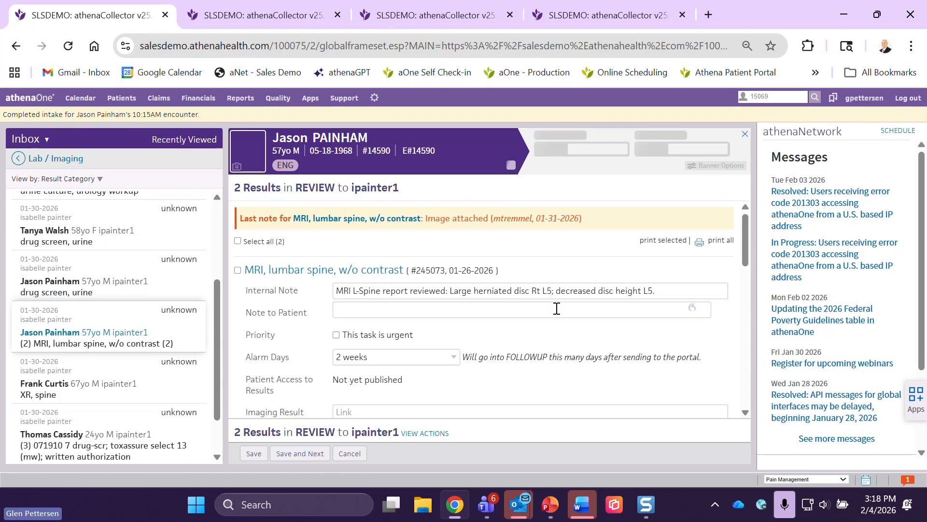
{"action": "left_click", "coordinate": [238, 241]}
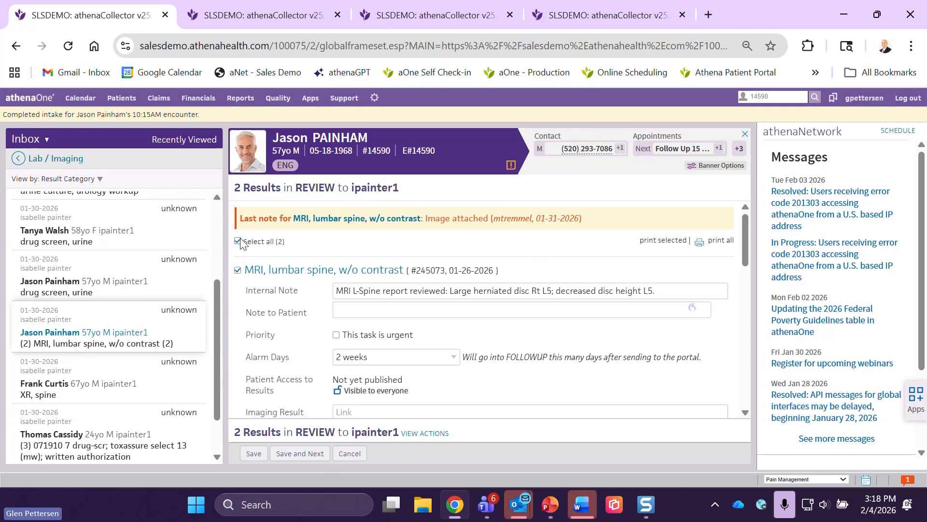
{"action": "scroll", "coordinate": [518, 292], "scroll_direction": "down", "scroll_amount": 3}
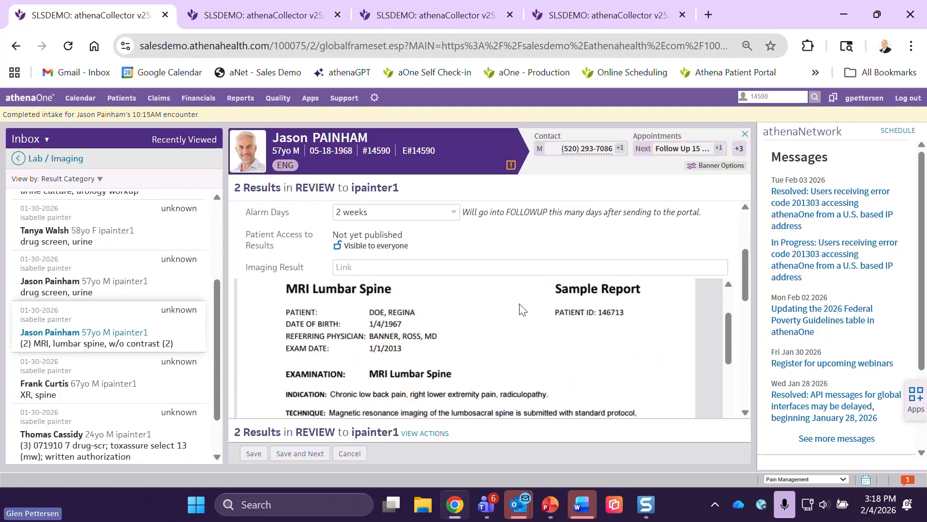
{"action": "scroll", "coordinate": [523, 310], "scroll_direction": "down", "scroll_amount": 3}
{"action": "scroll", "coordinate": [447, 329], "scroll_direction": "down", "scroll_amount": 2}
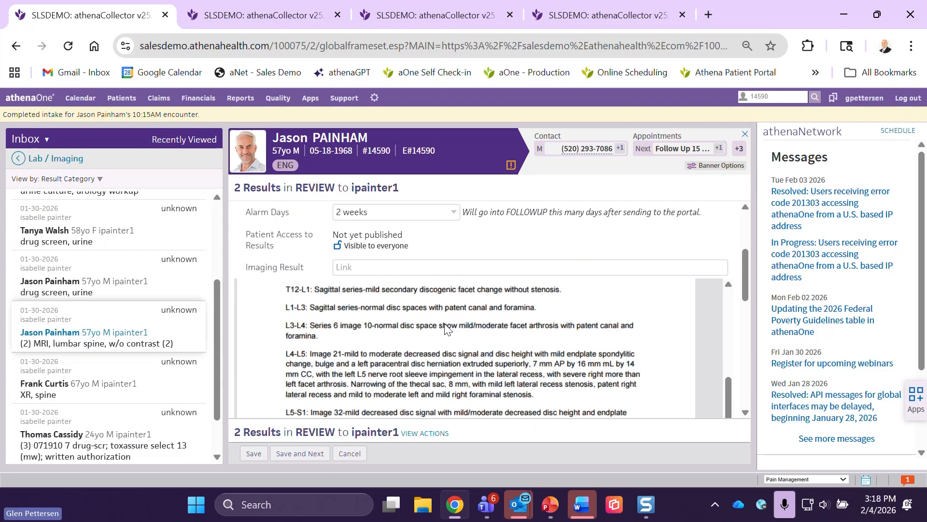
{"action": "scroll", "coordinate": [446, 330], "scroll_direction": "down", "scroll_amount": 1}
Look over the Notify Patient - Abnormal options, set both selected MRI results to Close with no more actions, and save.
{"action": "left_click", "coordinate": [411, 431]}
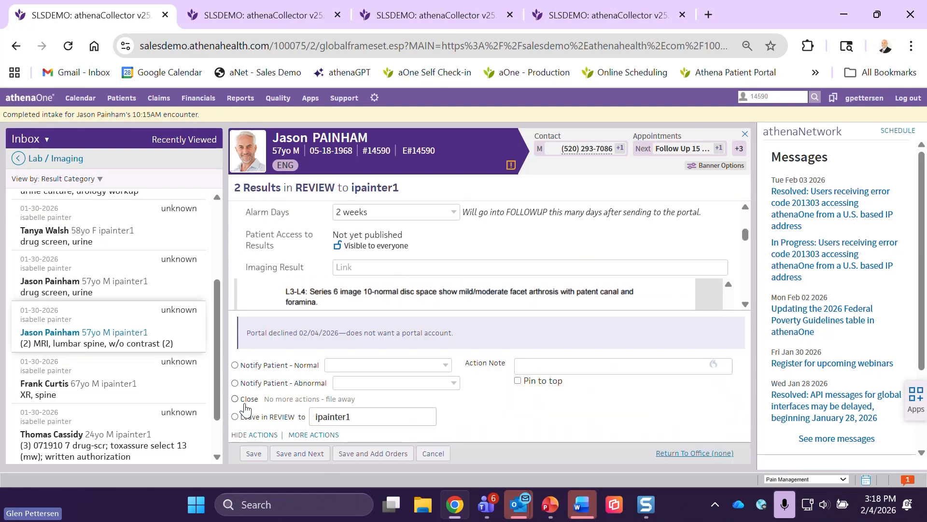
{"action": "left_click", "coordinate": [235, 382]}
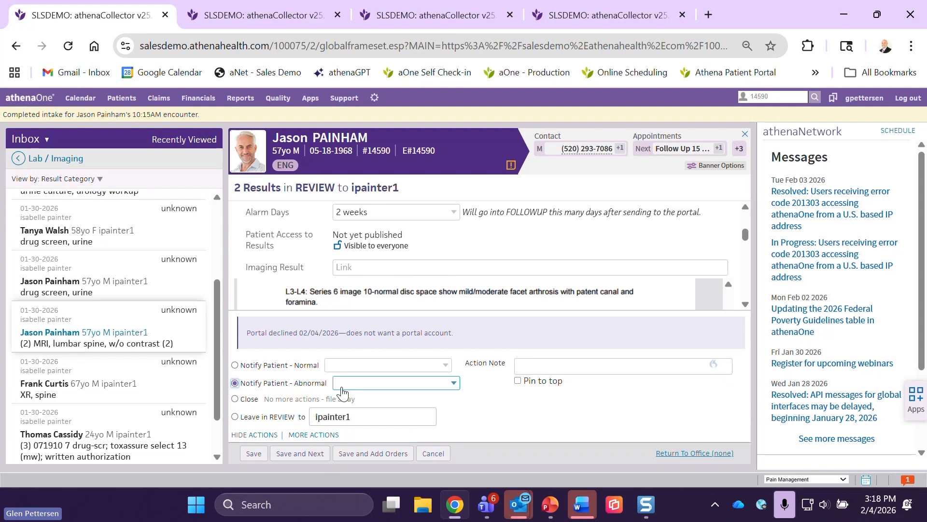
{"action": "left_click", "coordinate": [362, 386]}
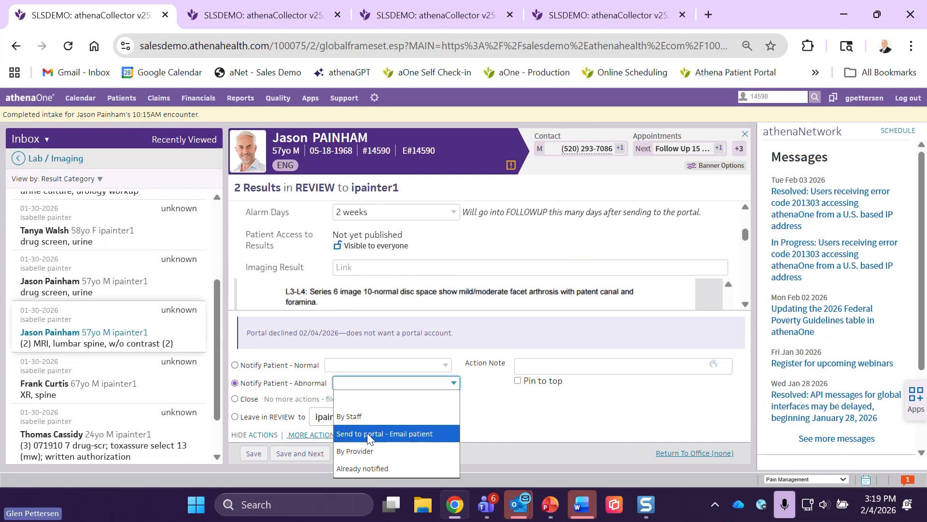
{"action": "left_click", "coordinate": [237, 402]}
{"action": "left_click", "coordinate": [238, 399]}
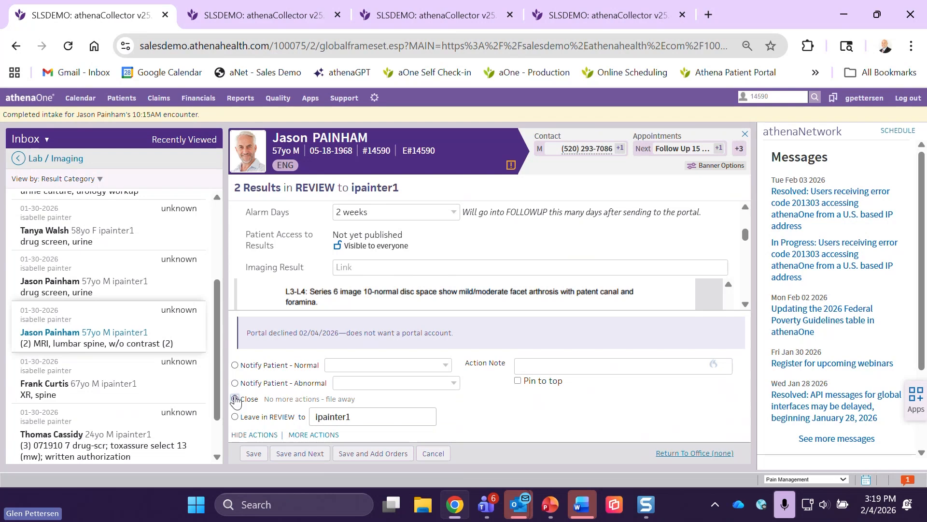
{"action": "left_click", "coordinate": [258, 457]}
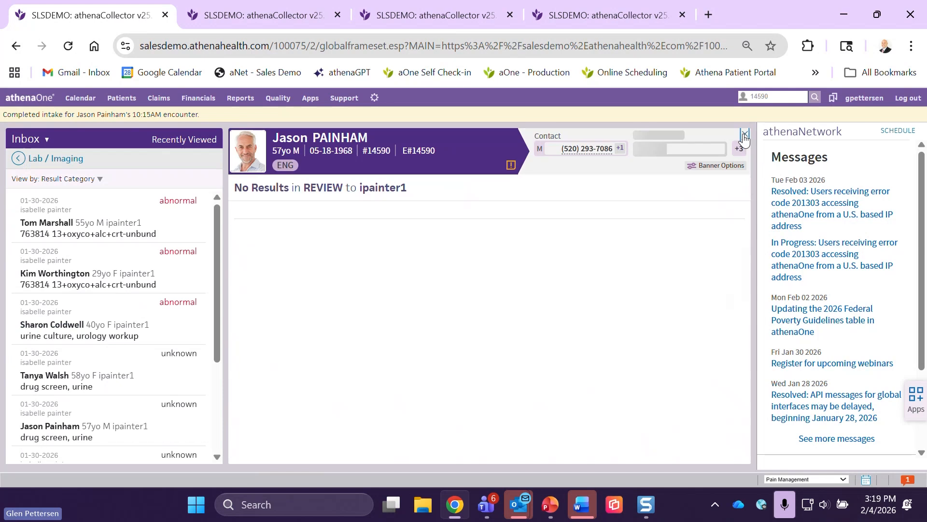
Return to the main inbox and look over the patient document and fax resources.
{"action": "left_click", "coordinate": [17, 159]}
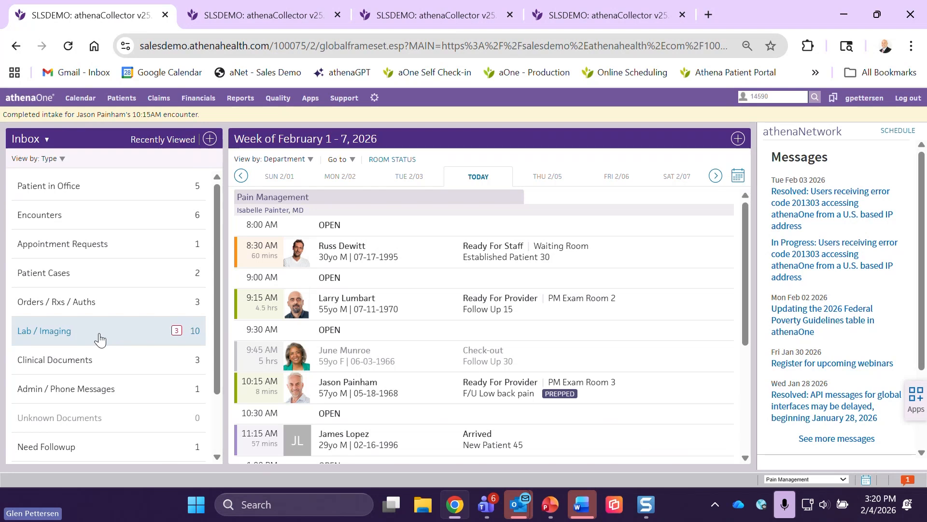
{"action": "left_click", "coordinate": [128, 102]}
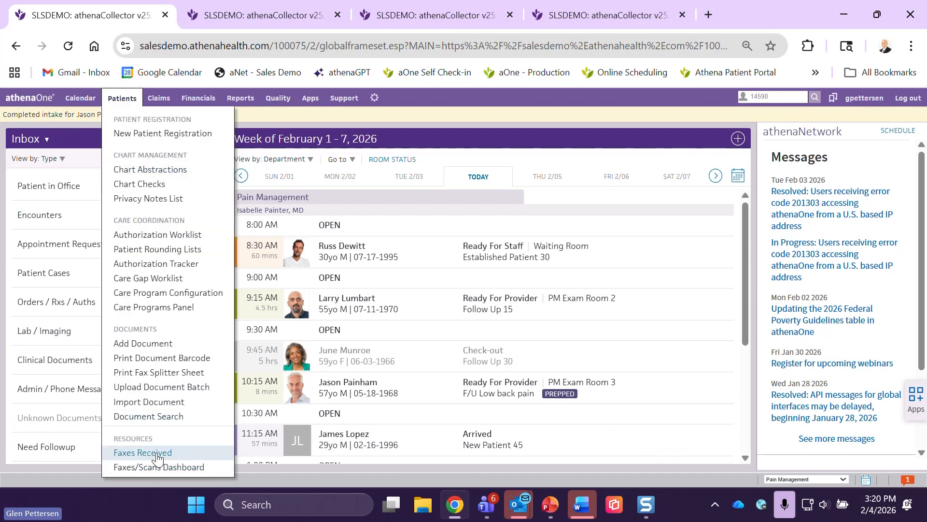
{"action": "left_click", "coordinate": [441, 140]}
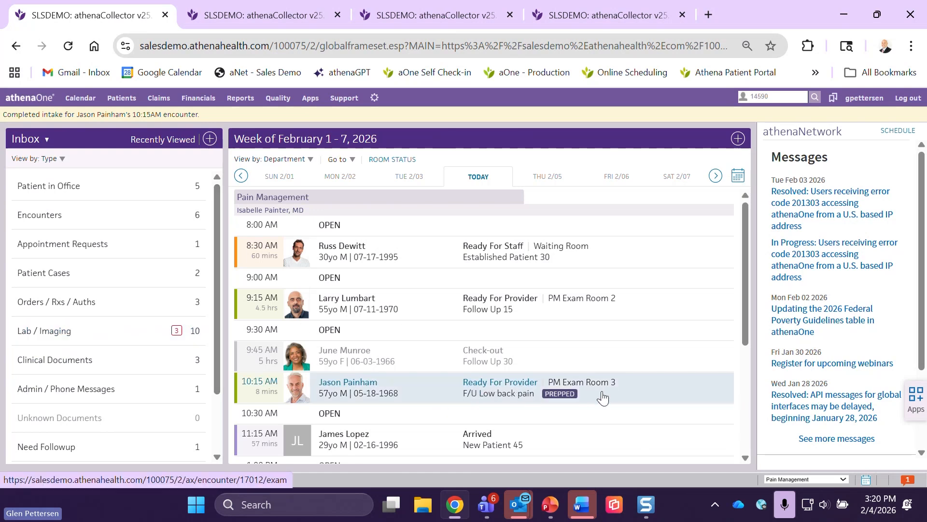
Open the 10:15 AM follow-up patient's chart and add Surgical History to the default Patient Summary.
{"action": "left_click", "coordinate": [509, 385]}
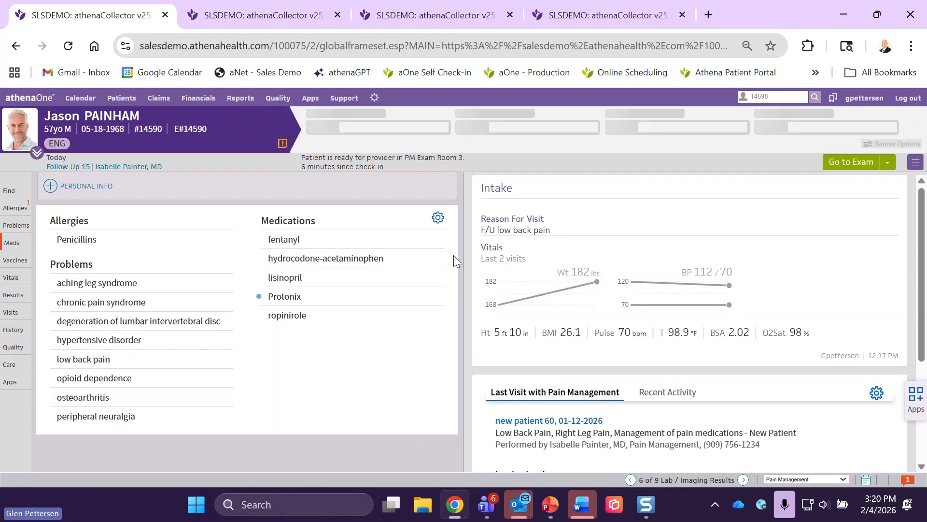
{"action": "left_click", "coordinate": [438, 217]}
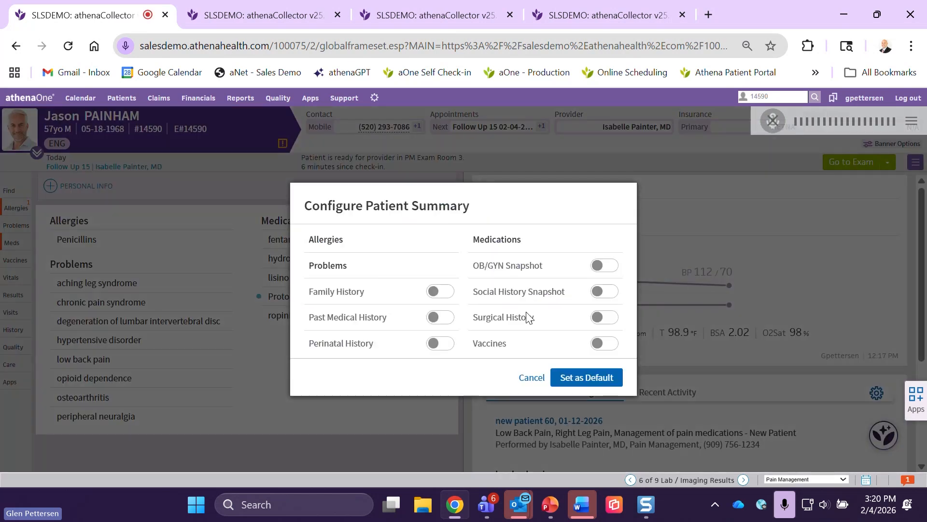
{"action": "left_click", "coordinate": [600, 321]}
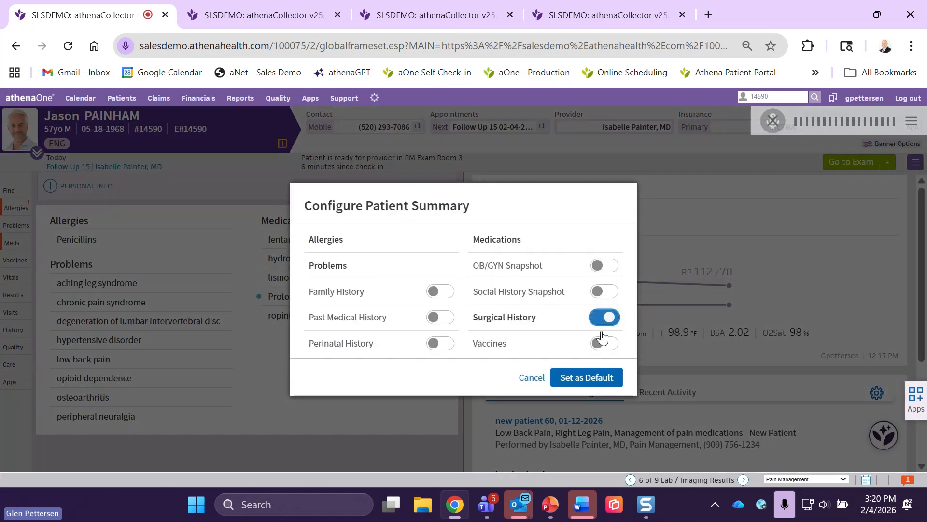
{"action": "left_click", "coordinate": [584, 383]}
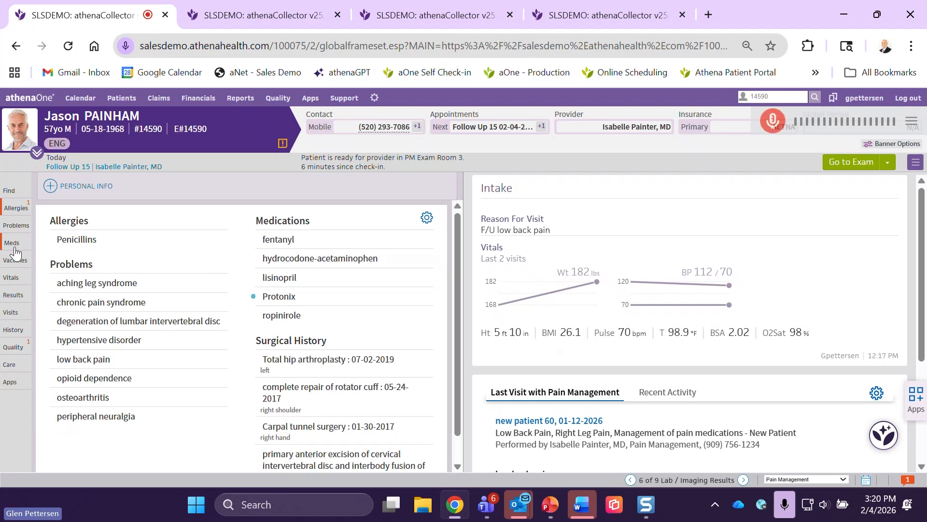
Review the patient's lab and imaging results, including the historical lumbar spine MRI, plus the medications and active problems.
{"action": "left_click", "coordinate": [13, 295]}
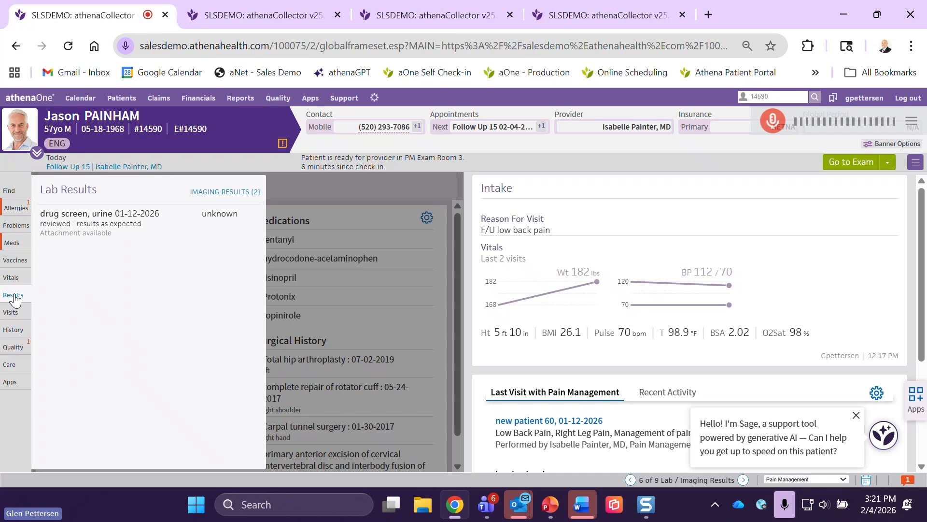
{"action": "left_click", "coordinate": [209, 192]}
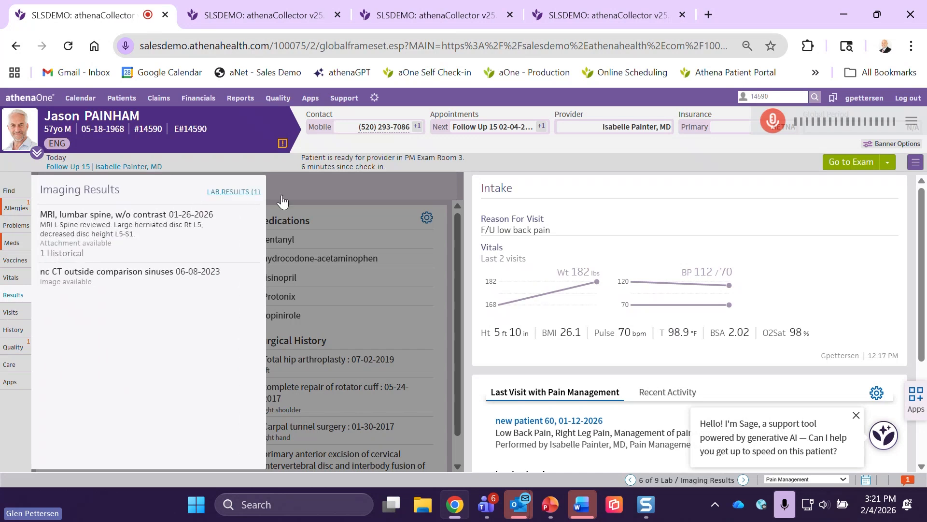
{"action": "left_click", "coordinate": [61, 253]}
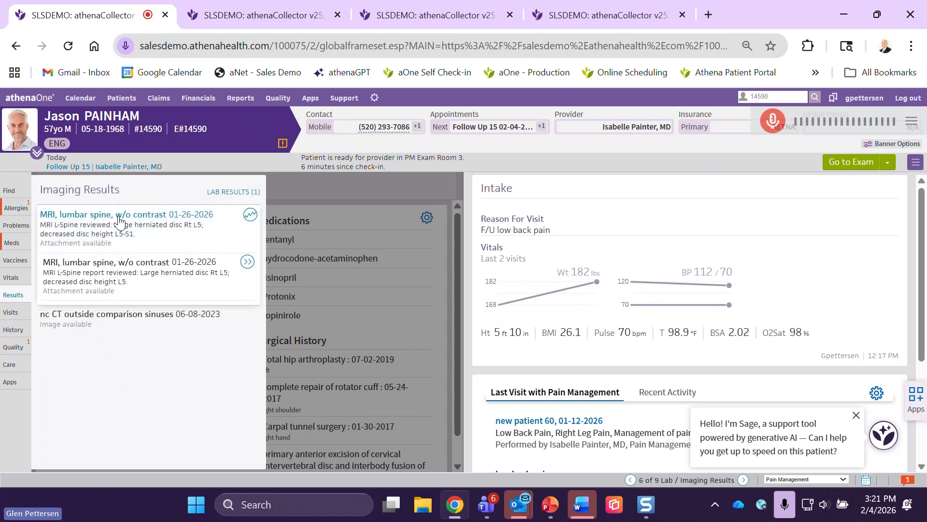
{"action": "left_click", "coordinate": [13, 295]}
{"action": "left_click", "coordinate": [14, 243]}
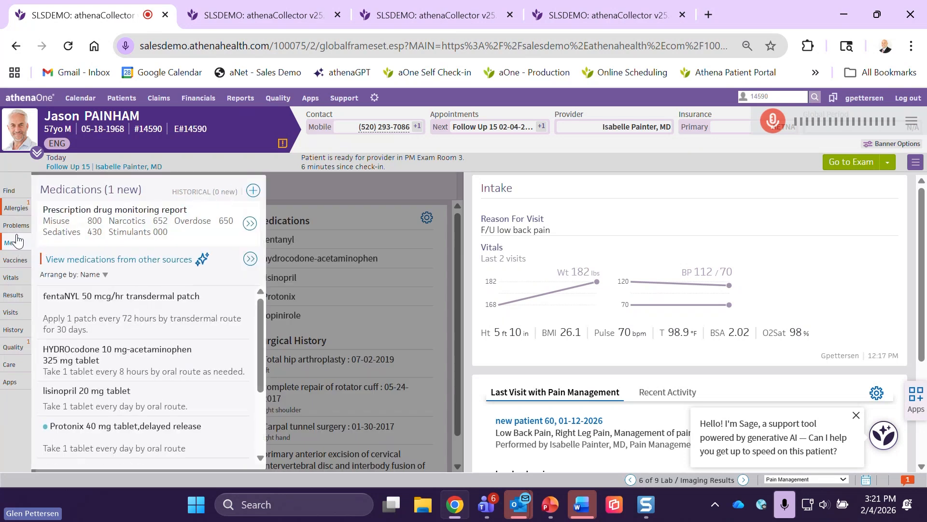
{"action": "left_click", "coordinate": [17, 226]}
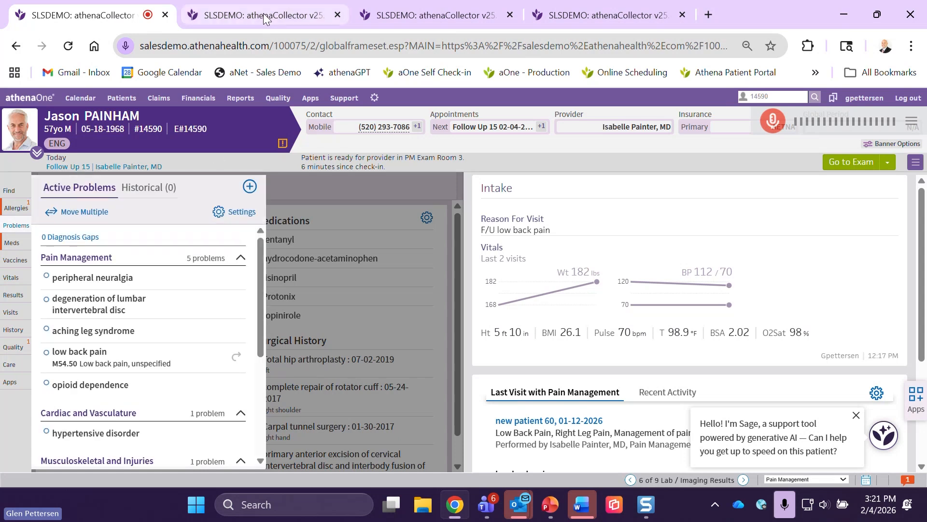
Review the open Diagnosis Gaps and their evidence in the Medicare patient's chart, and return to the low back pain patient's chart.
{"action": "left_click", "coordinate": [372, 19]}
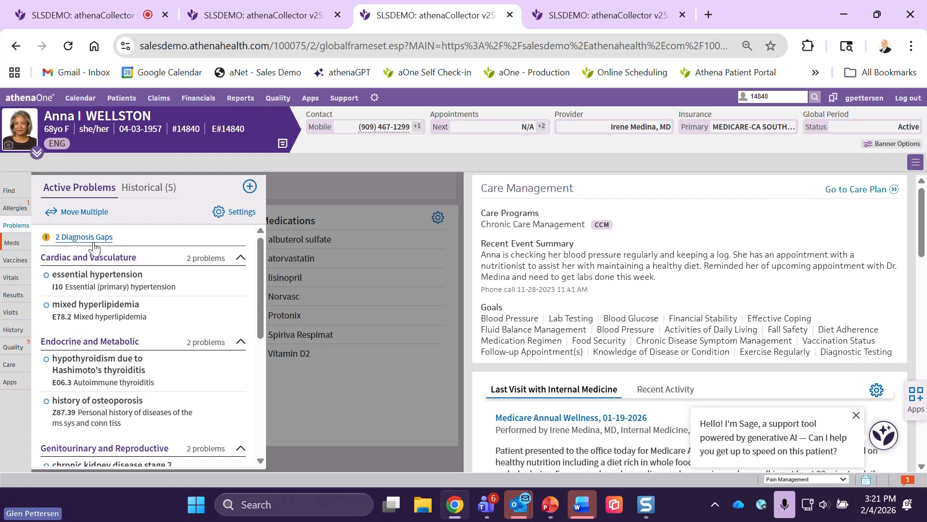
{"action": "left_click", "coordinate": [92, 238]}
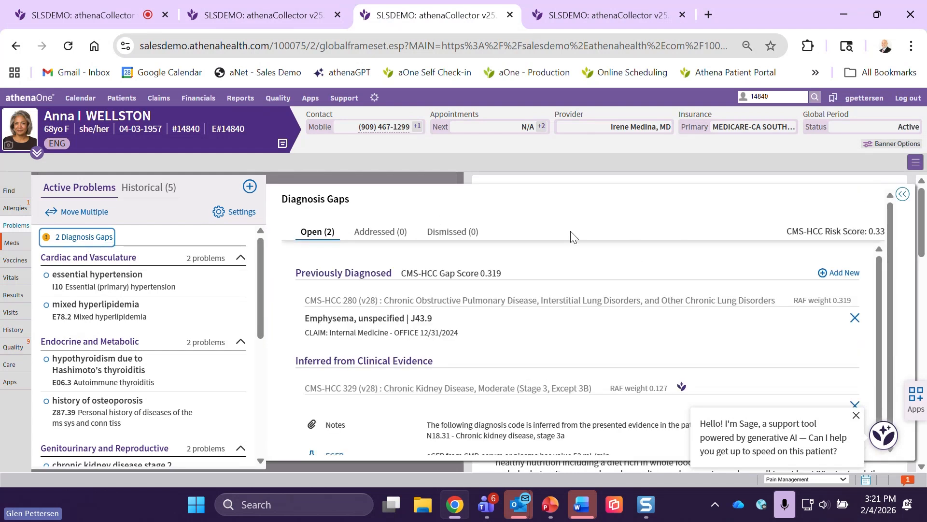
{"action": "scroll", "coordinate": [571, 237], "scroll_direction": "down", "scroll_amount": 1}
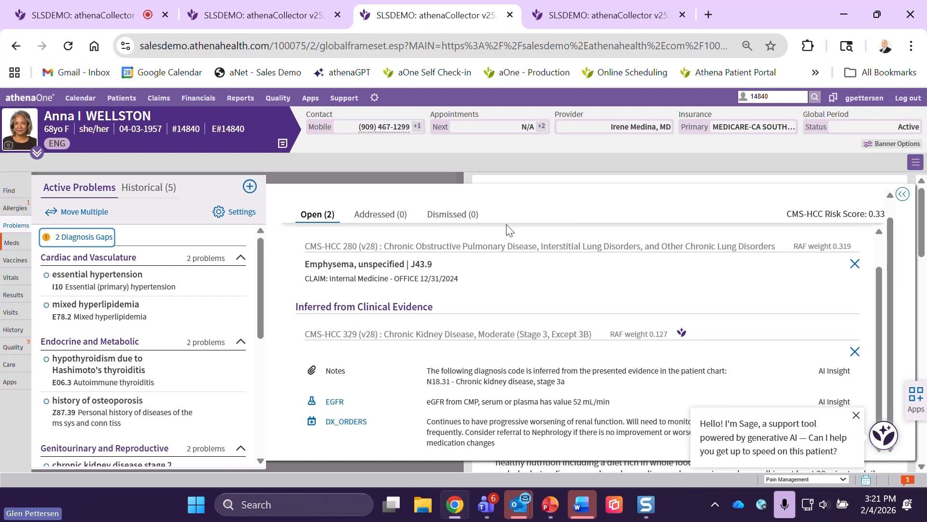
{"action": "left_click", "coordinate": [305, 14]}
{"action": "left_click", "coordinate": [127, 23]}
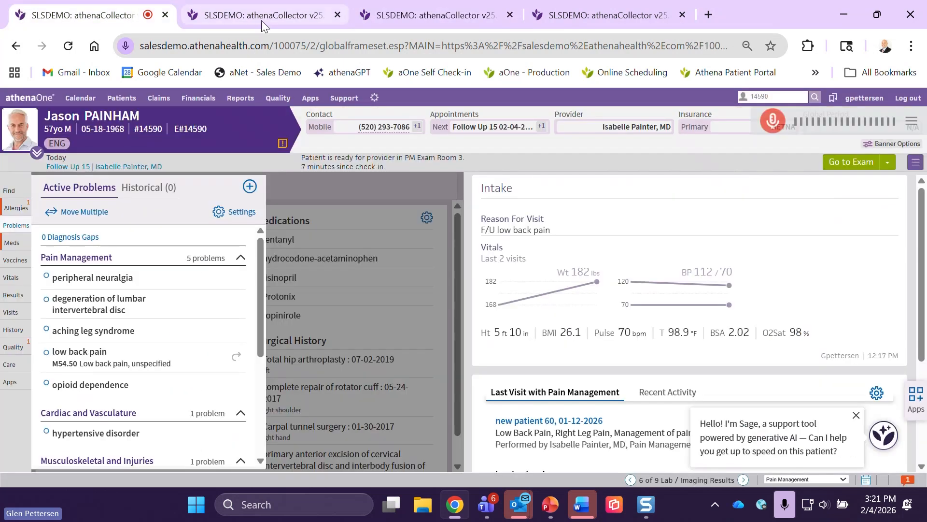
Browse the patient's documents by type and look through the Record of care entries under Clinical document.
{"action": "mouse_move", "coordinate": [261, 19]}
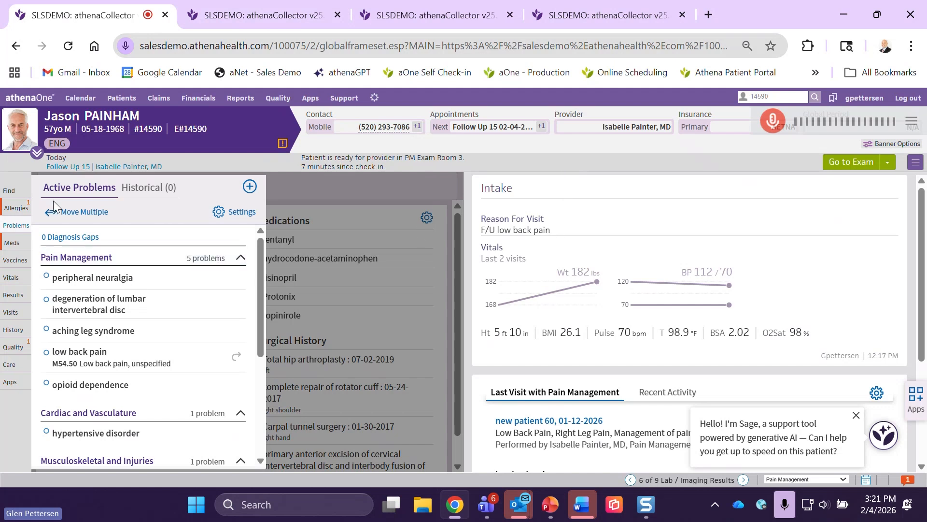
{"action": "left_click", "coordinate": [10, 191]}
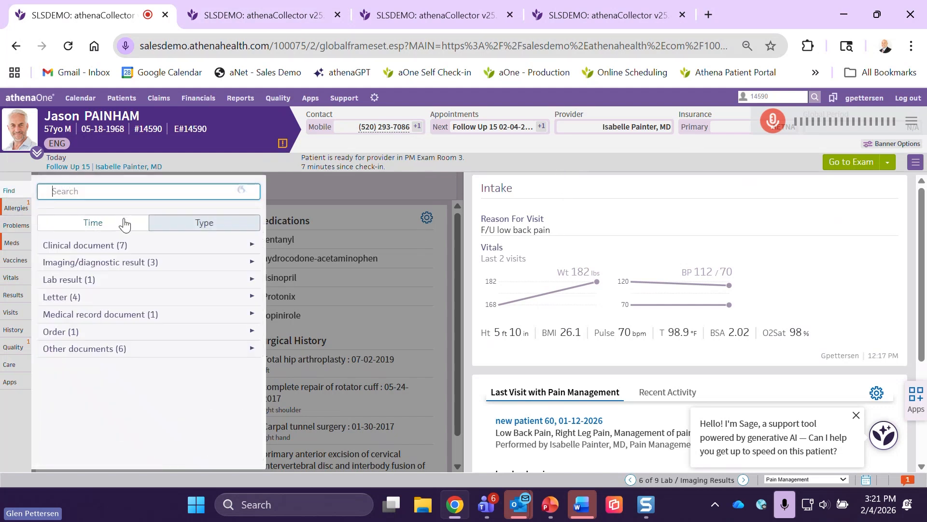
{"action": "left_click", "coordinate": [102, 247]}
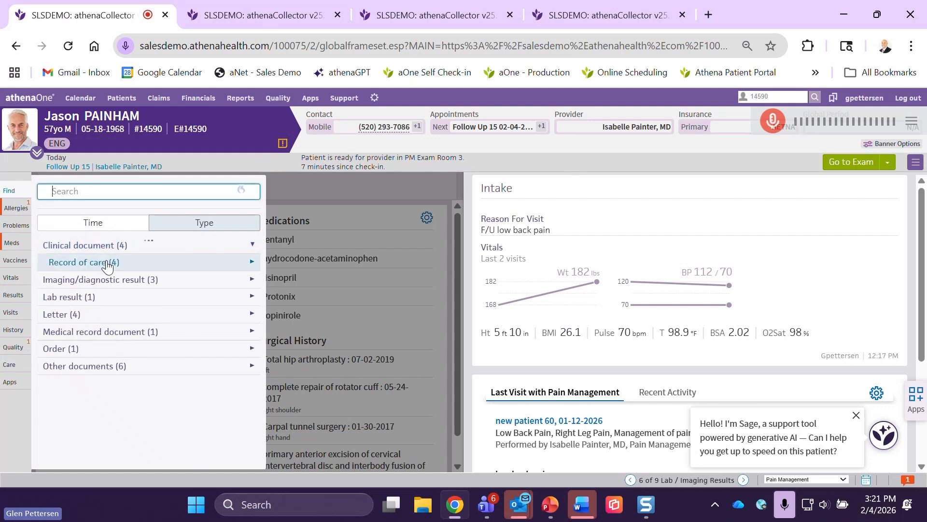
{"action": "left_click", "coordinate": [106, 265]}
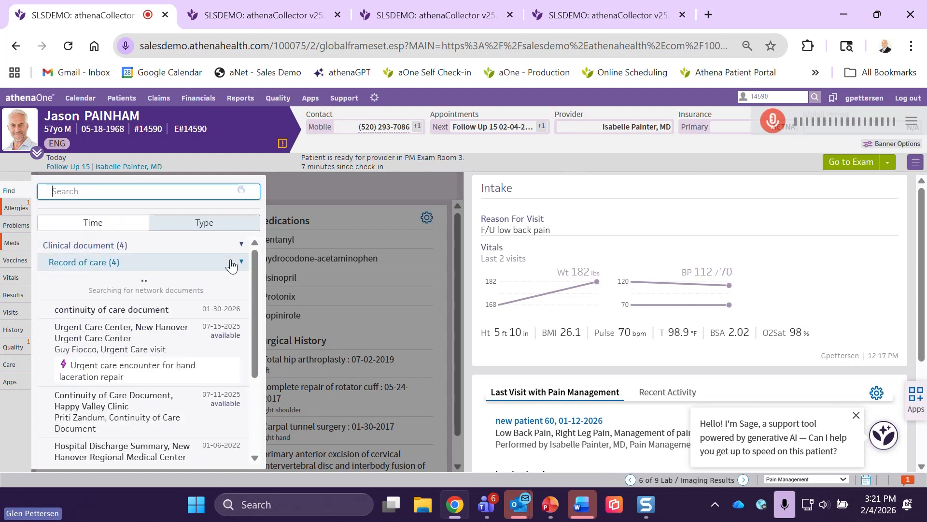
{"action": "scroll", "coordinate": [197, 269], "scroll_direction": "down", "scroll_amount": 2}
{"action": "scroll", "coordinate": [134, 309], "scroll_direction": "down", "scroll_amount": 1}
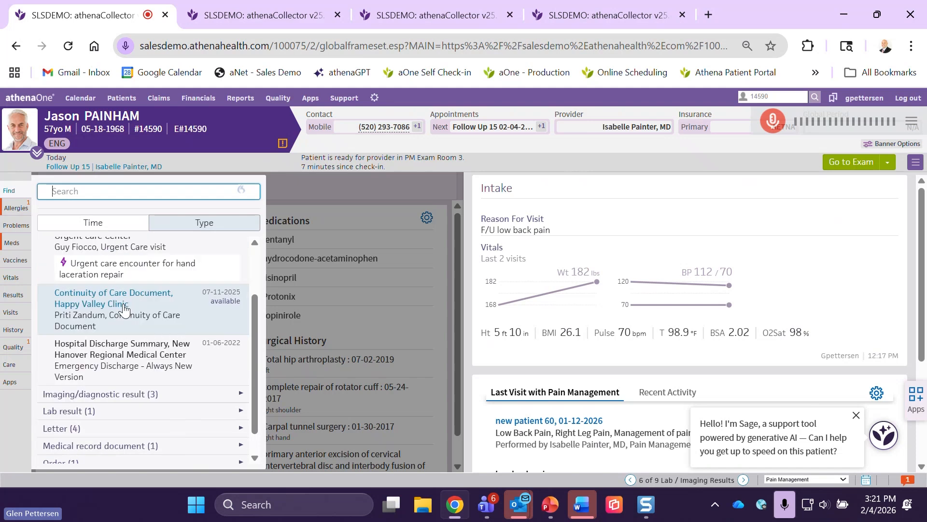
{"action": "scroll", "coordinate": [116, 314], "scroll_direction": "up", "scroll_amount": 3}
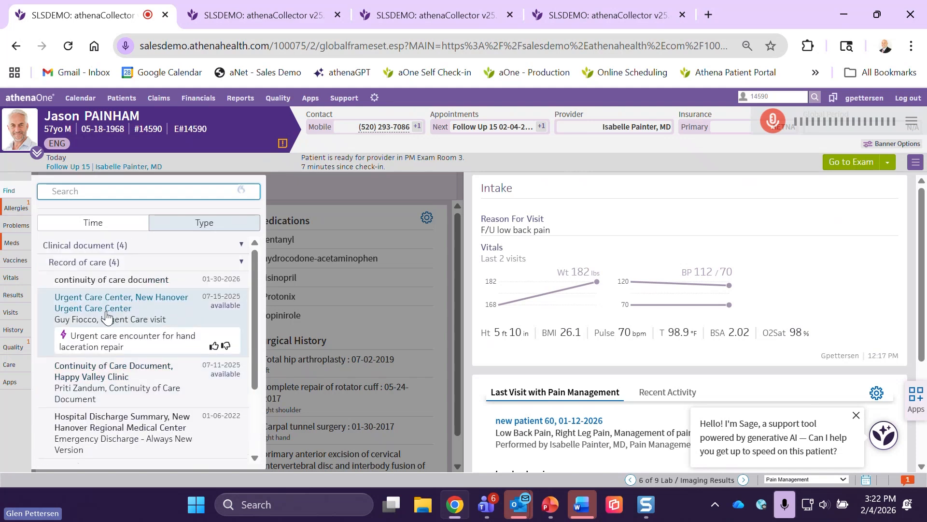
Read the New Hanover Urgent Care Center visit document, look over its table of contents, and close it and the document finder.
{"action": "left_click", "coordinate": [124, 311]}
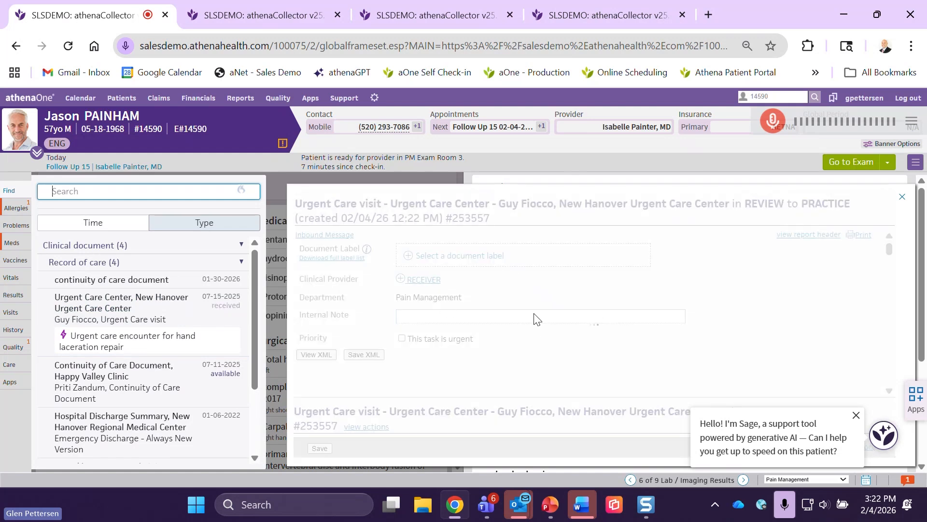
{"action": "scroll", "coordinate": [673, 344], "scroll_direction": "down", "scroll_amount": 5}
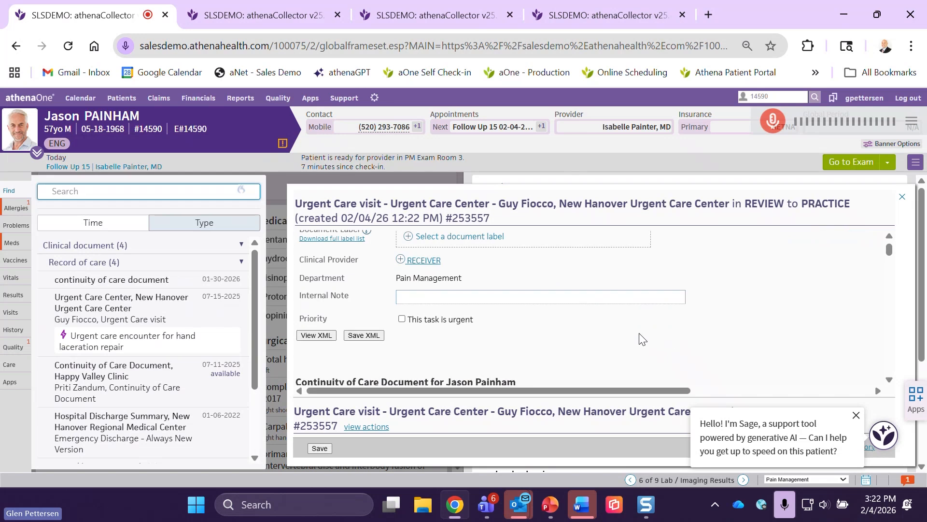
{"action": "scroll", "coordinate": [630, 315], "scroll_direction": "down", "scroll_amount": 2}
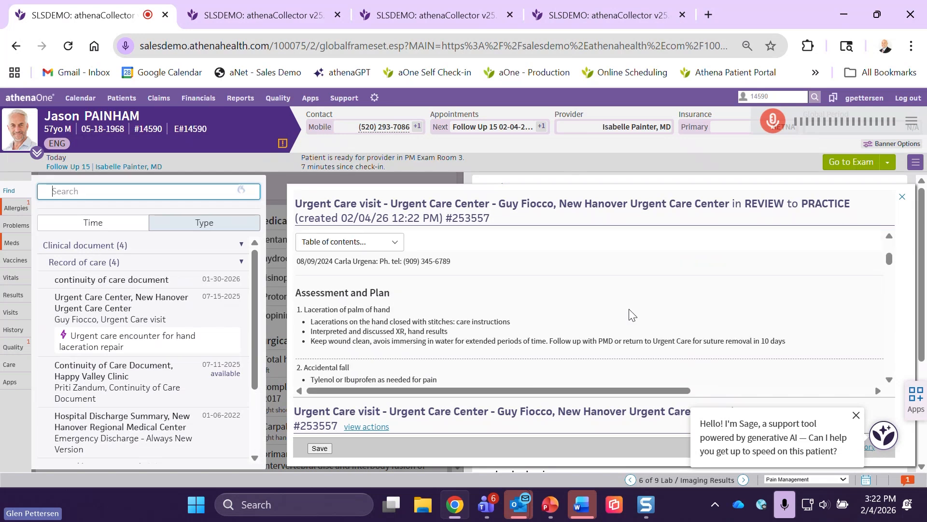
{"action": "scroll", "coordinate": [631, 315], "scroll_direction": "up", "scroll_amount": 5}
{"action": "left_click", "coordinate": [371, 352]}
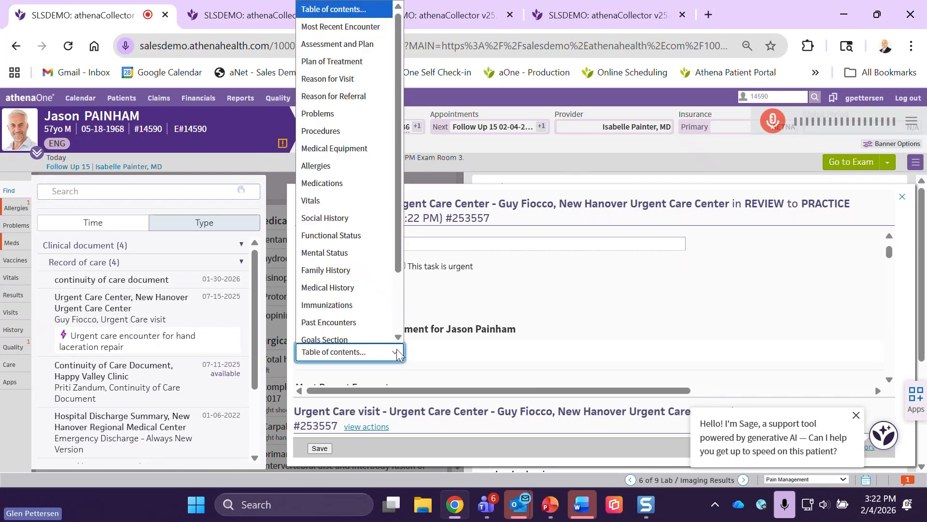
{"action": "left_click", "coordinate": [327, 126]}
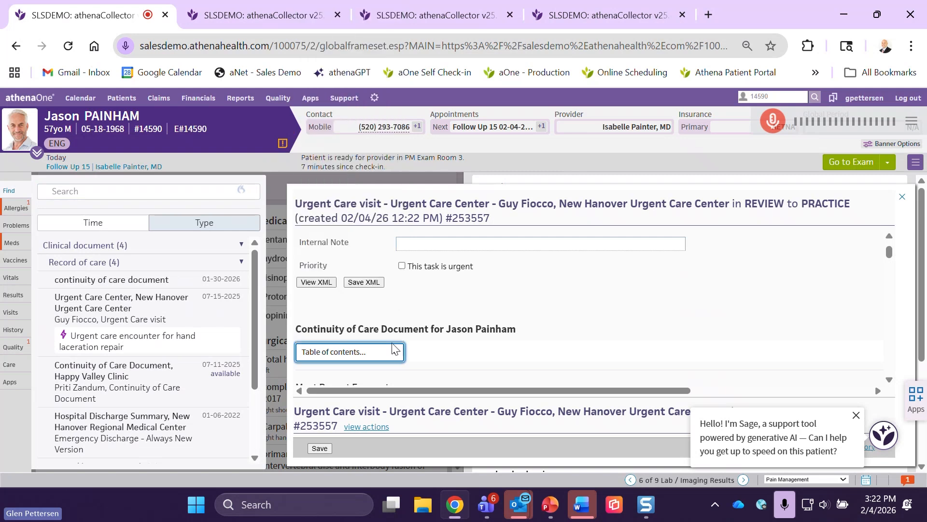
{"action": "left_click", "coordinate": [902, 203]}
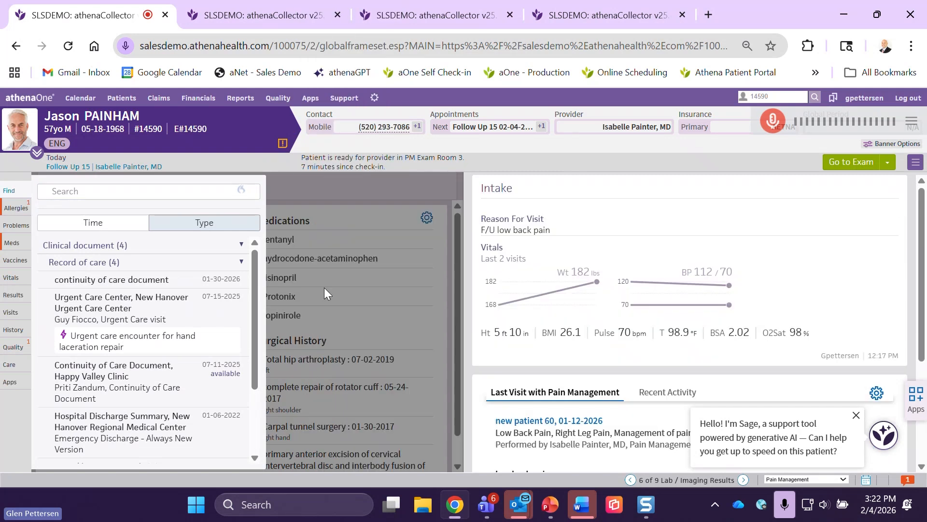
{"action": "left_click", "coordinate": [14, 192]}
{"action": "left_click", "coordinate": [15, 192]}
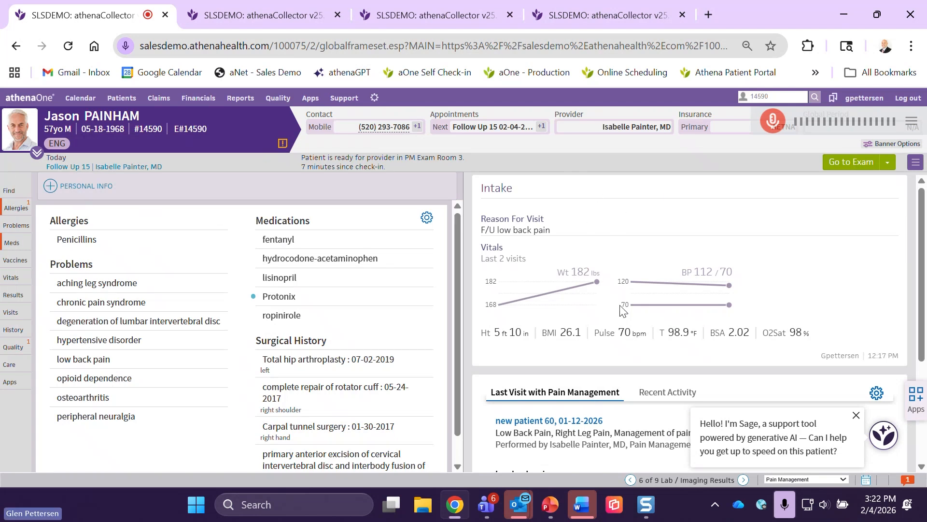
Review the last Pain Management visit, ask Sage to "trend pain scale", read the answer, and close the chat.
{"action": "scroll", "coordinate": [702, 267], "scroll_direction": "down", "scroll_amount": 2}
{"action": "scroll", "coordinate": [703, 269], "scroll_direction": "down", "scroll_amount": 2}
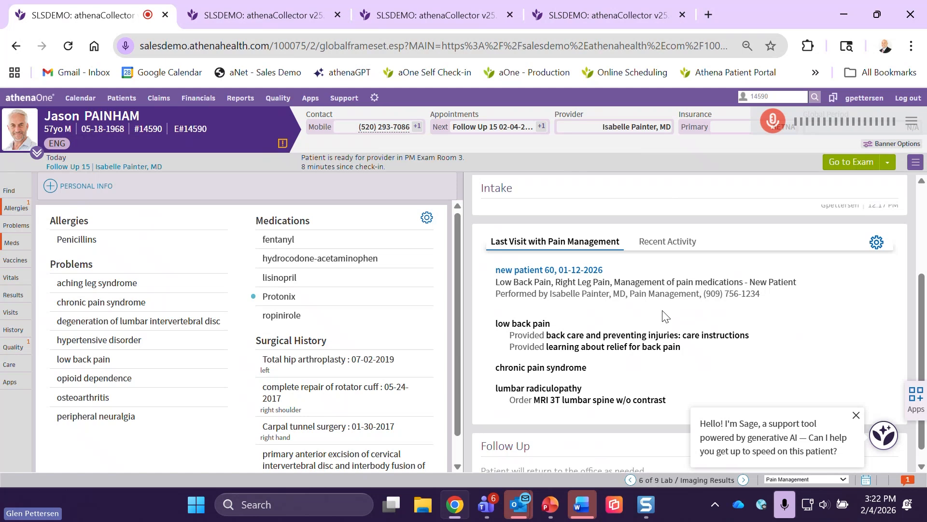
{"action": "left_click", "coordinate": [884, 435]}
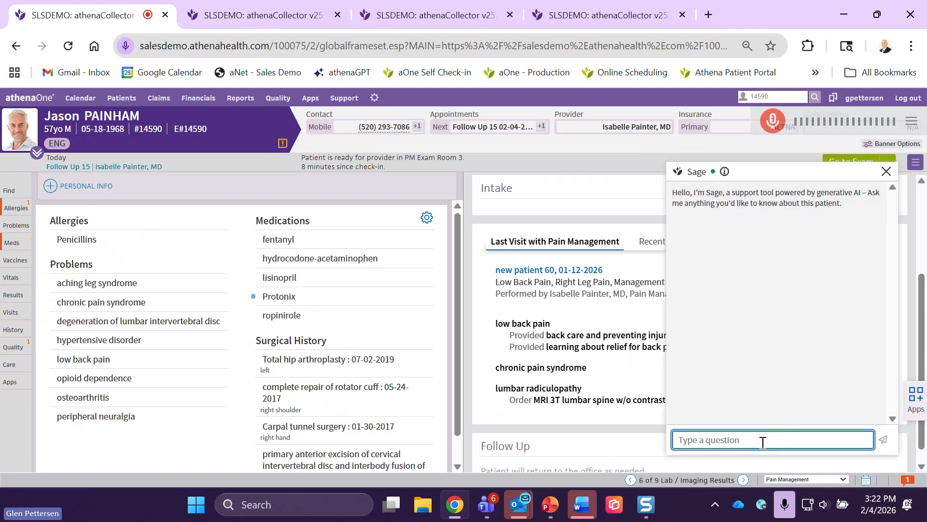
{"action": "type", "text": "trend pain scale"}
{"action": "key", "text": "Return"}
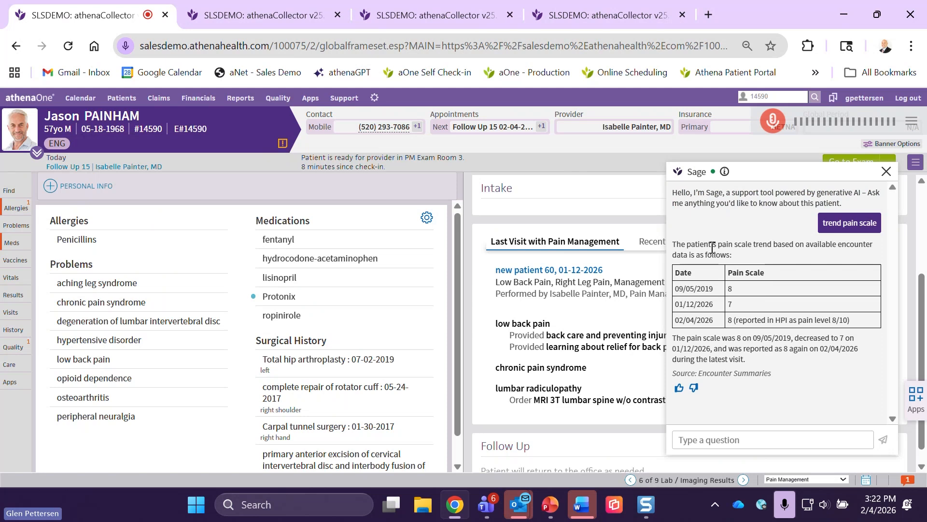
{"action": "left_click", "coordinate": [885, 175]}
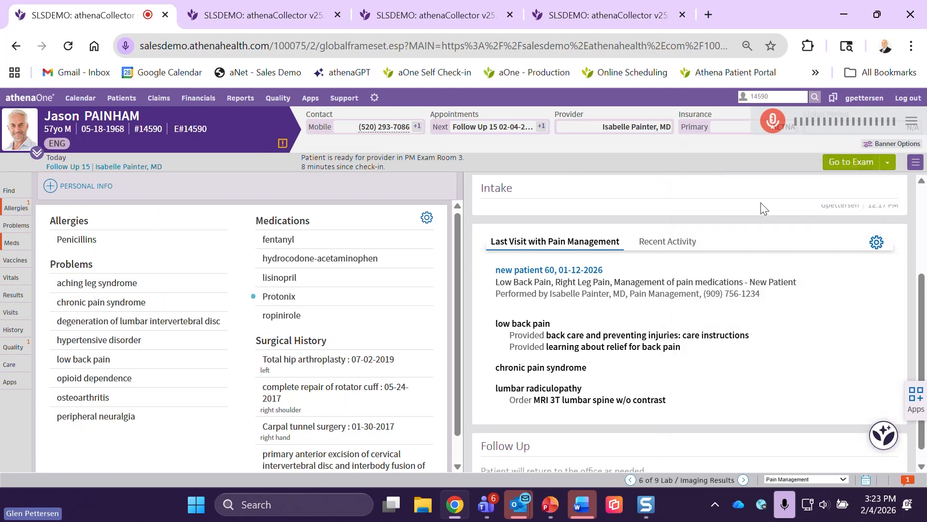
Go to the exam for today's encounter and collapse the active problems list.
{"action": "left_click", "coordinate": [842, 164]}
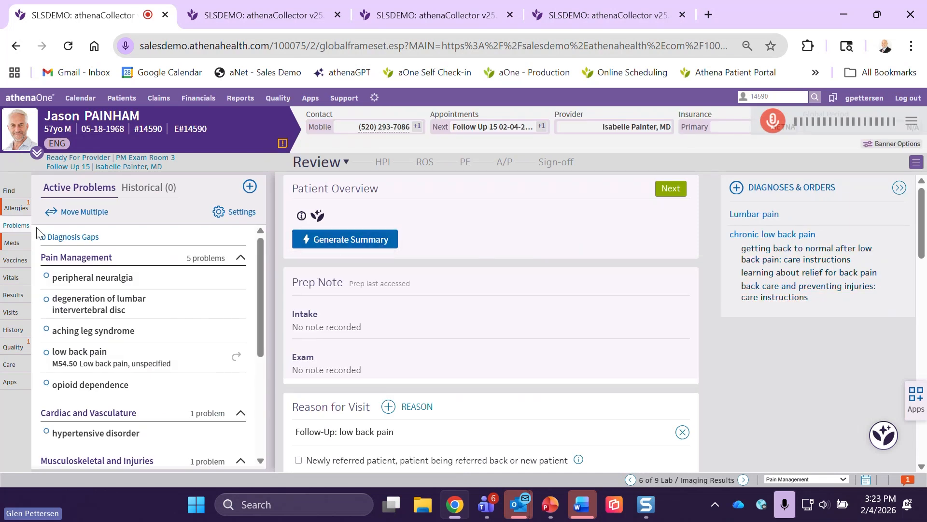
{"action": "left_click", "coordinate": [14, 226]}
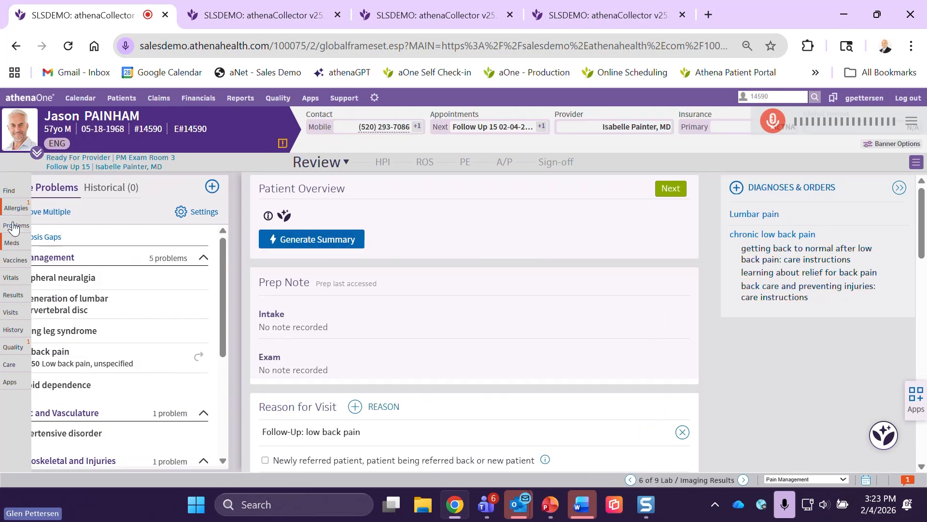
Generate the AI summary in the Patient Overview and look over the Review section.
{"action": "left_click", "coordinate": [114, 241]}
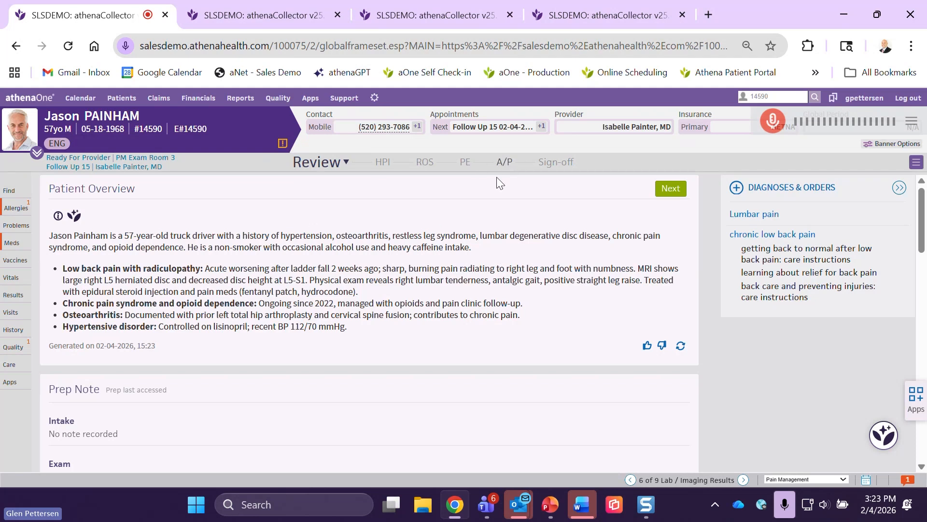
{"action": "scroll", "coordinate": [465, 216], "scroll_direction": "down", "scroll_amount": 5}
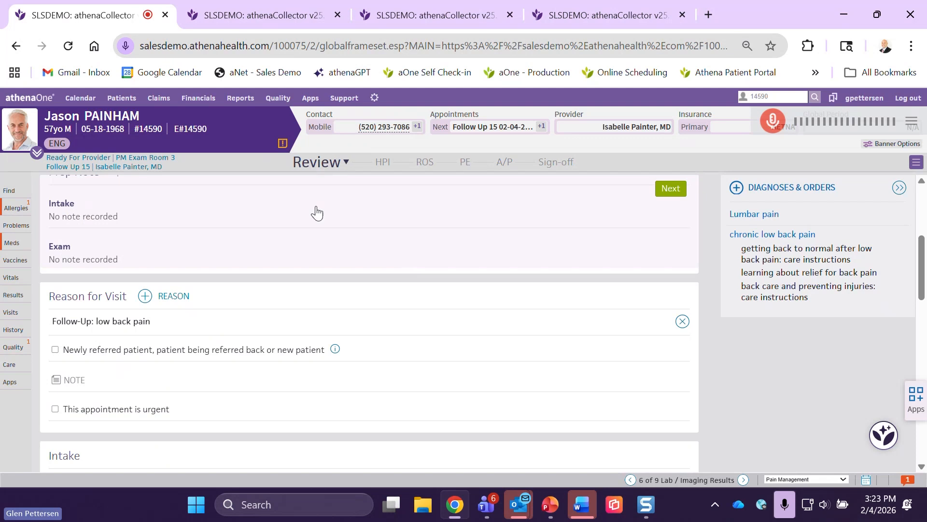
Open the HPI section, add a line at the end of the free-text history note, and clear the note's text.
{"action": "left_click", "coordinate": [382, 163]}
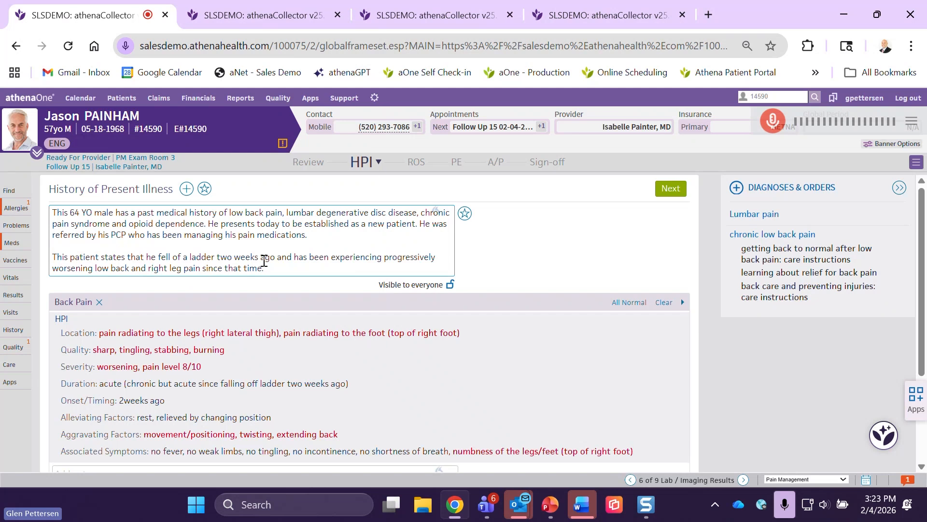
{"action": "left_click", "coordinate": [303, 268]}
{"action": "key", "text": "Return"}
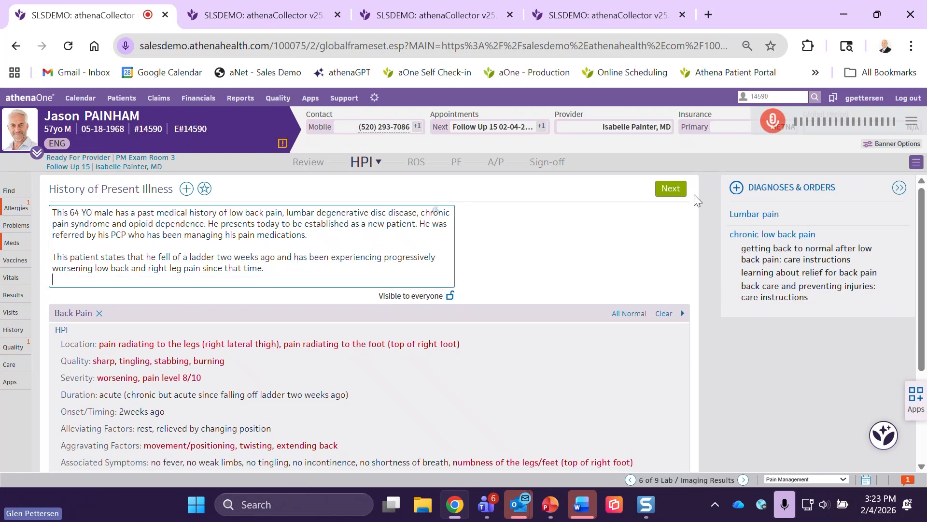
{"action": "left_click", "coordinate": [774, 121]}
{"action": "left_click_drag", "start_coordinate": [303, 269], "coordinate": [18, 211]}
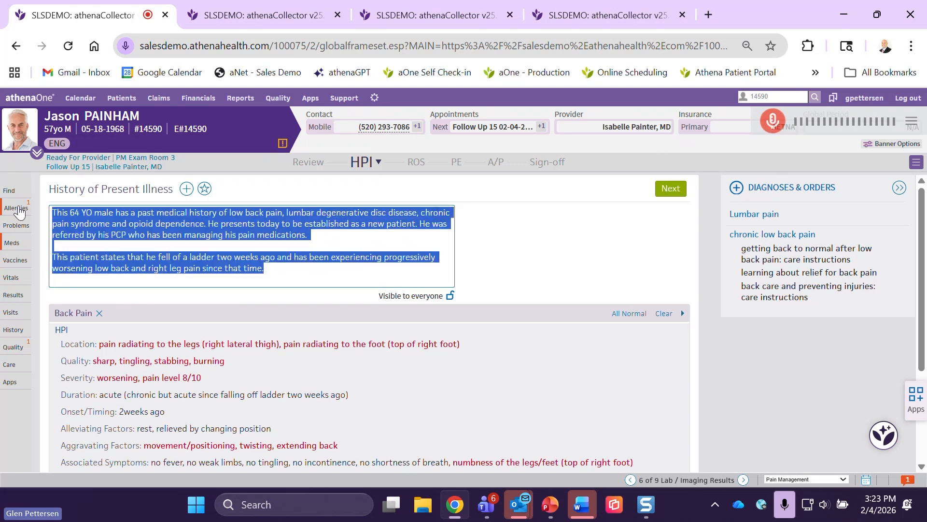
{"action": "key", "text": "BackSpace"}
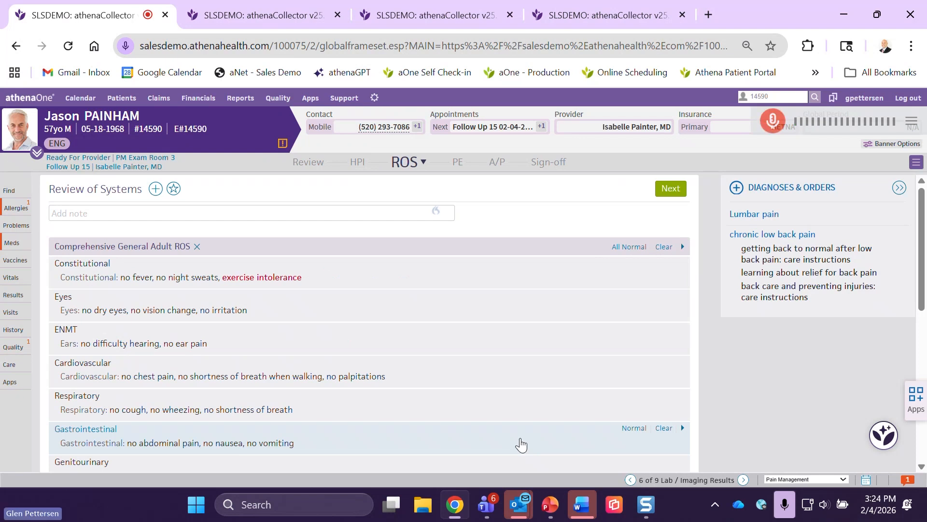
Look through the Comprehensive General Adult ROS findings in the Review of Systems.
{"action": "scroll", "coordinate": [348, 259], "scroll_direction": "down", "scroll_amount": 2}
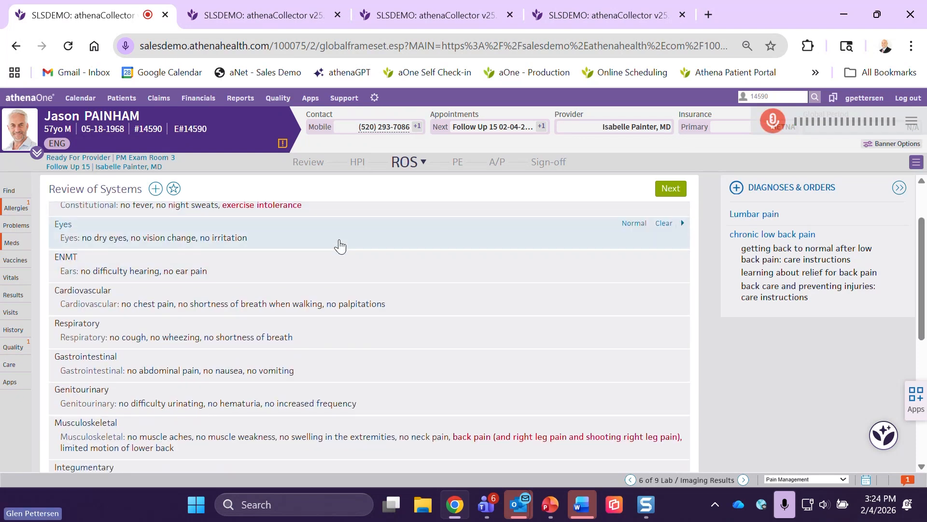
{"action": "scroll", "coordinate": [340, 248], "scroll_direction": "up", "scroll_amount": 2}
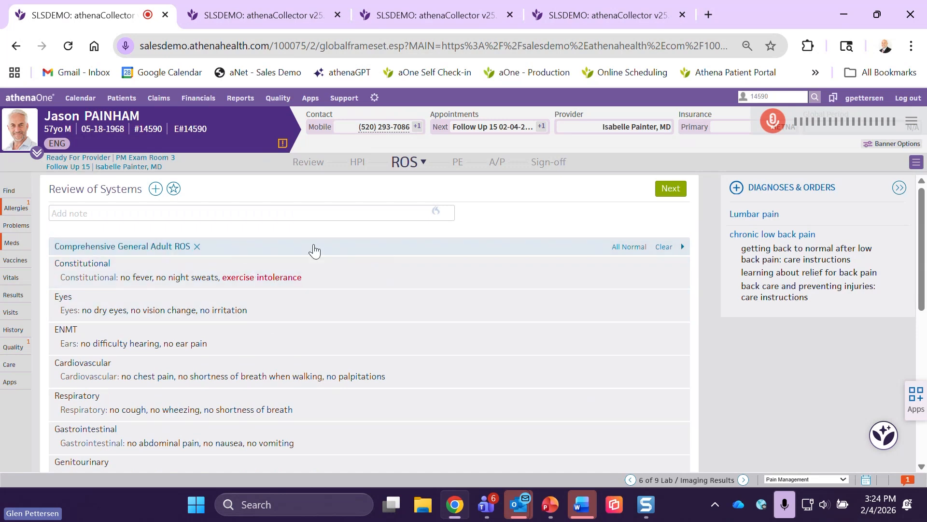
{"action": "scroll", "coordinate": [359, 265], "scroll_direction": "down", "scroll_amount": 1}
{"action": "scroll", "coordinate": [359, 290], "scroll_direction": "down", "scroll_amount": 4}
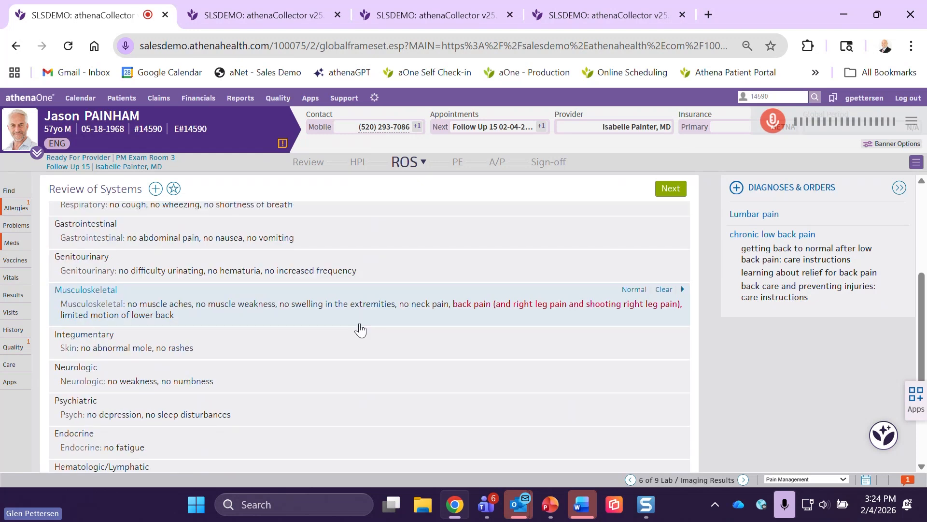
{"action": "scroll", "coordinate": [434, 217], "scroll_direction": "up", "scroll_amount": 5}
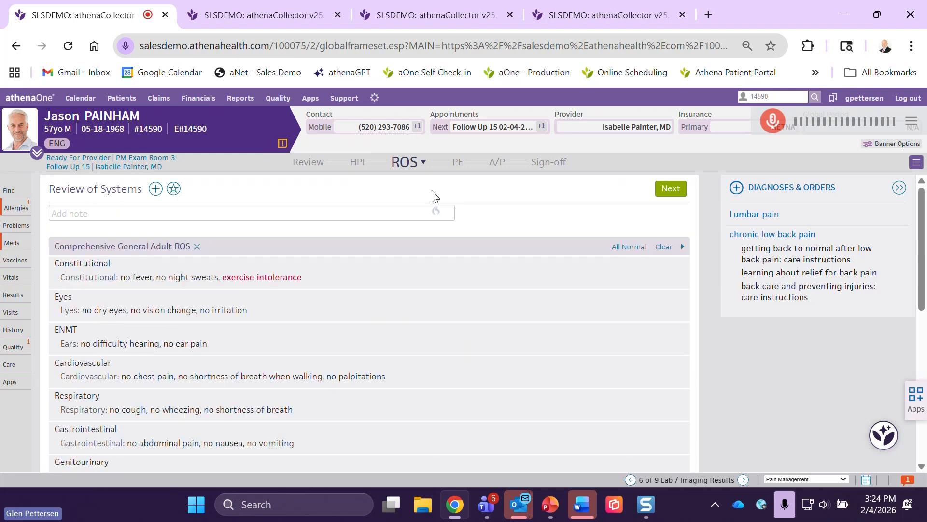
Open the Physical Exam, check the previous exams and templates offered for adding findings, and read the lumbar spine and motor strength findings.
{"action": "left_click", "coordinate": [457, 164]}
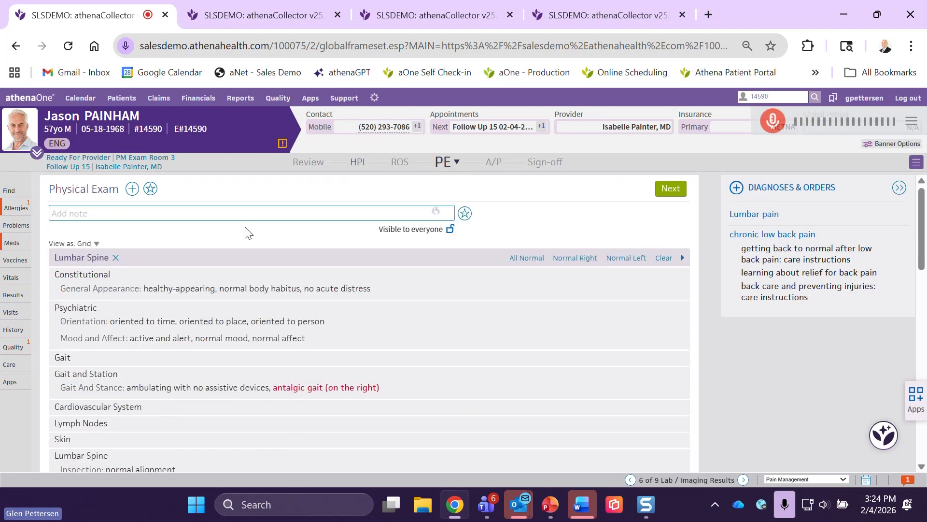
{"action": "scroll", "coordinate": [150, 274], "scroll_direction": "down", "scroll_amount": 1}
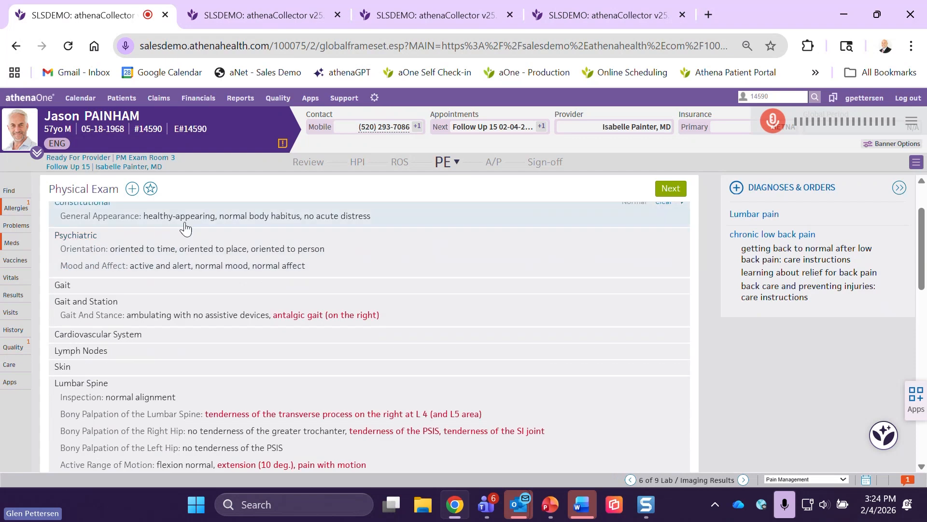
{"action": "scroll", "coordinate": [179, 275], "scroll_direction": "up", "scroll_amount": 1}
{"action": "left_click", "coordinate": [132, 189]}
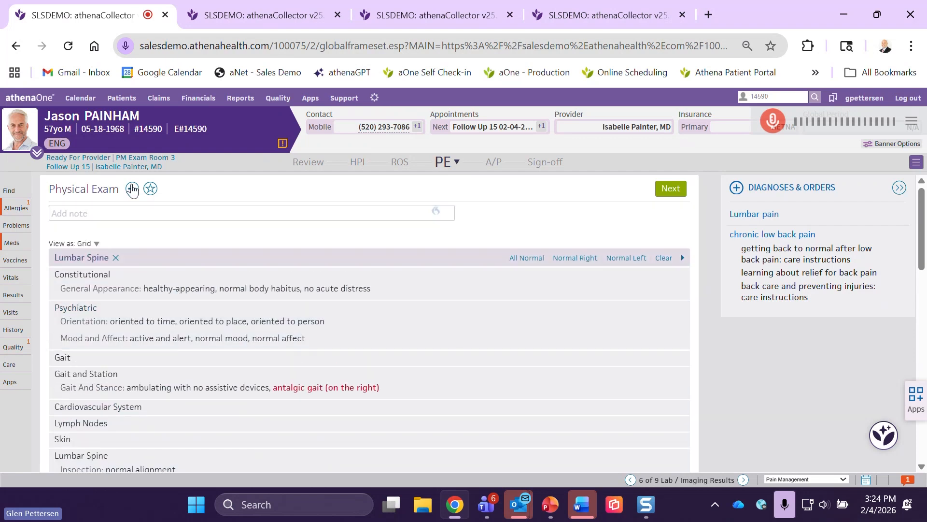
{"action": "left_click", "coordinate": [132, 189]}
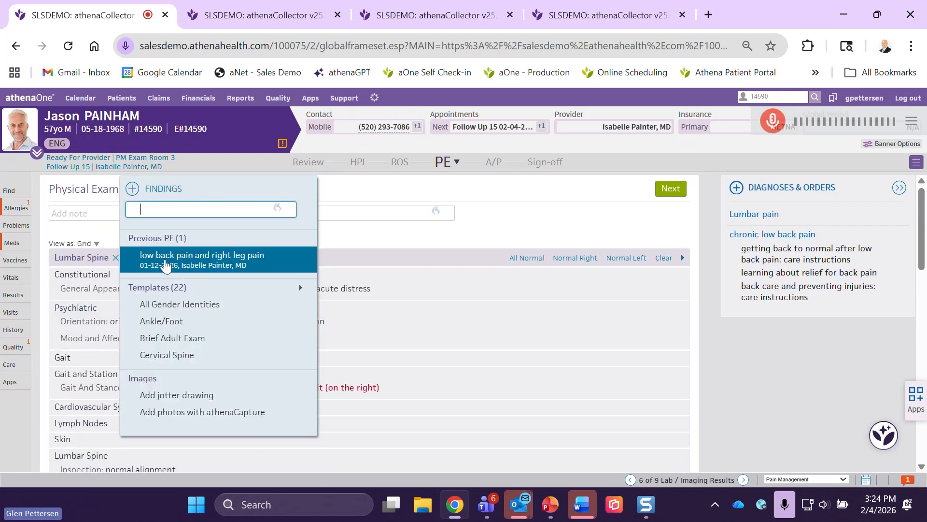
{"action": "left_click", "coordinate": [559, 222]}
{"action": "scroll", "coordinate": [322, 323], "scroll_direction": "down", "scroll_amount": 3}
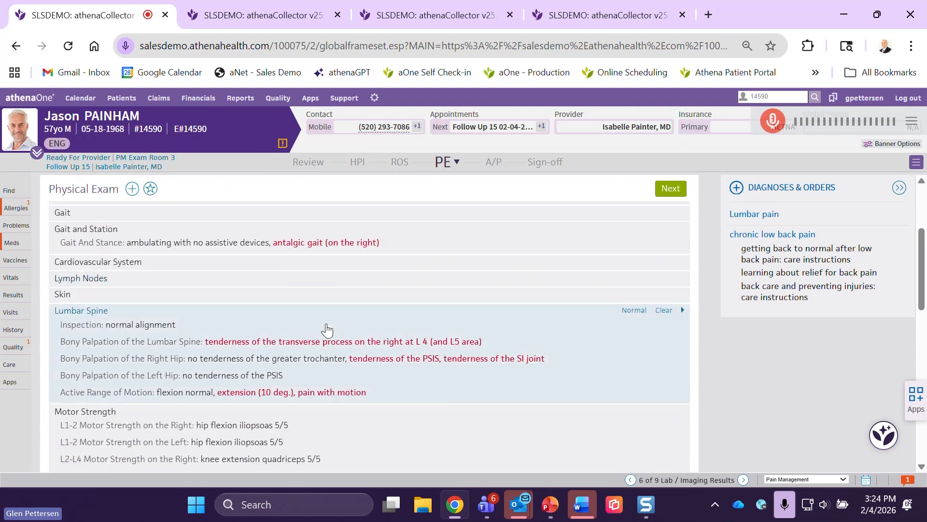
{"action": "scroll", "coordinate": [399, 330], "scroll_direction": "down", "scroll_amount": 3}
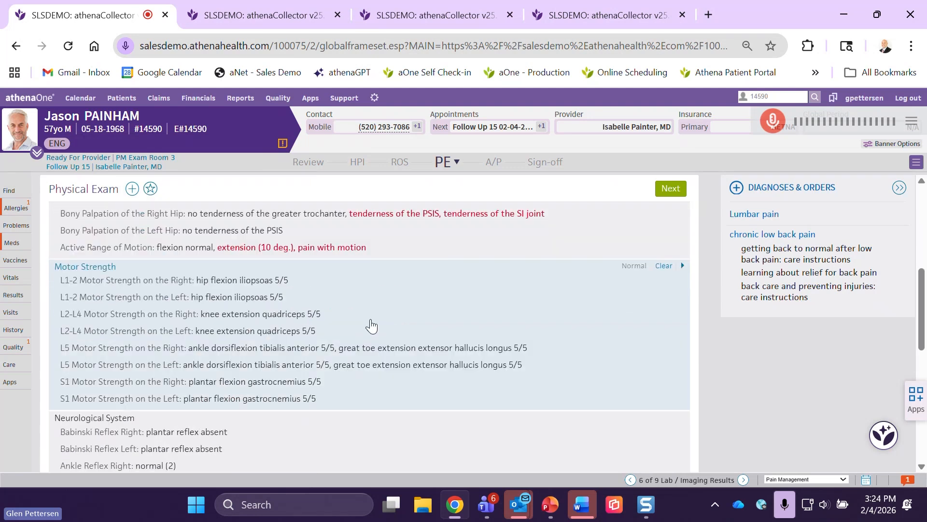
{"action": "left_click", "coordinate": [397, 273]}
Open the Assessment & Plan and review the lumbar pain and chronic low back pain diagnoses with their care instructions.
{"action": "left_click", "coordinate": [492, 157]}
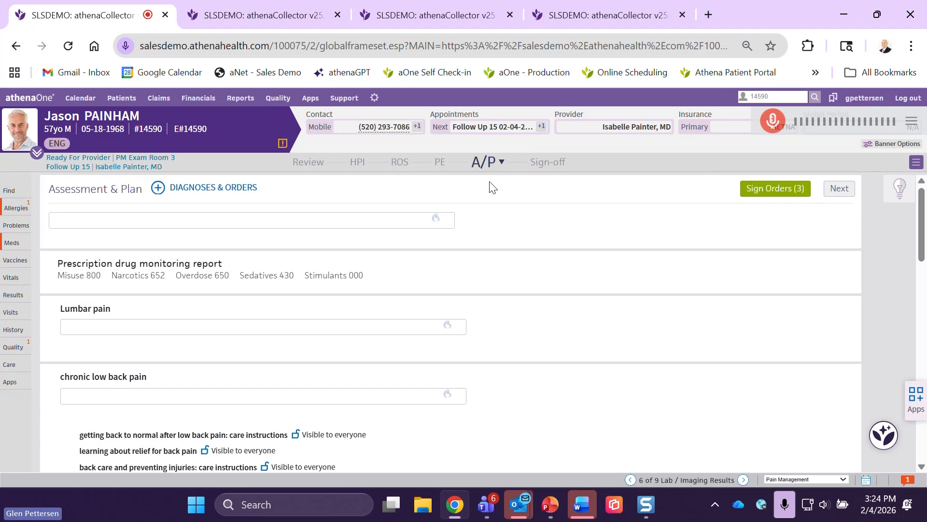
{"action": "scroll", "coordinate": [454, 222], "scroll_direction": "down", "scroll_amount": 1}
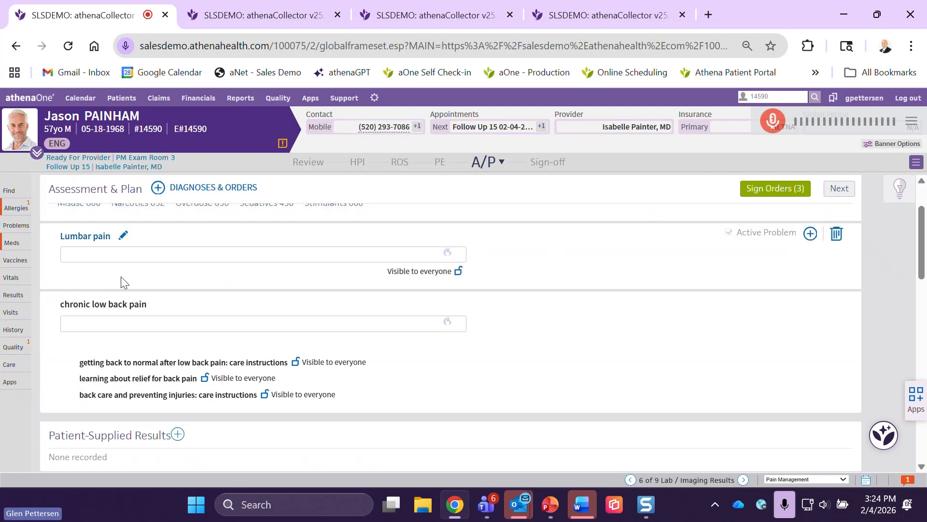
{"action": "scroll", "coordinate": [159, 302], "scroll_direction": "down", "scroll_amount": 2}
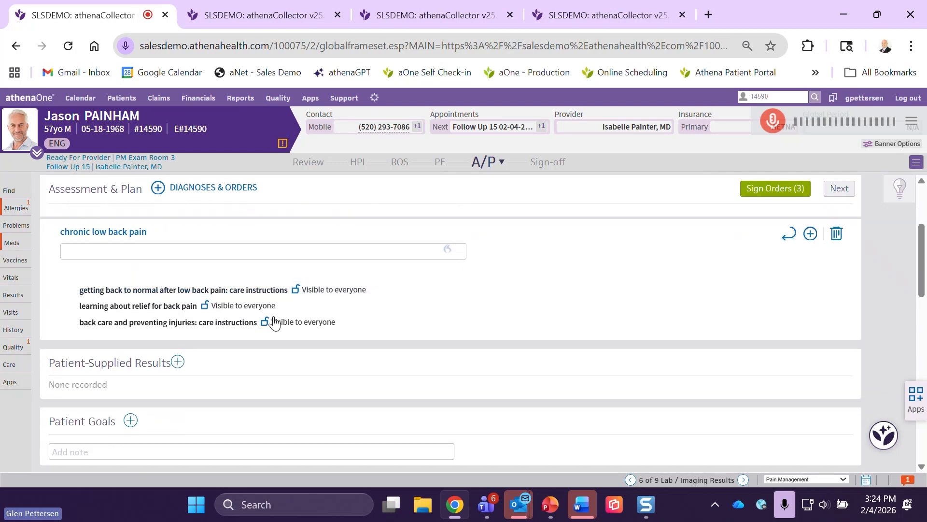
{"action": "scroll", "coordinate": [333, 324], "scroll_direction": "up", "scroll_amount": 2}
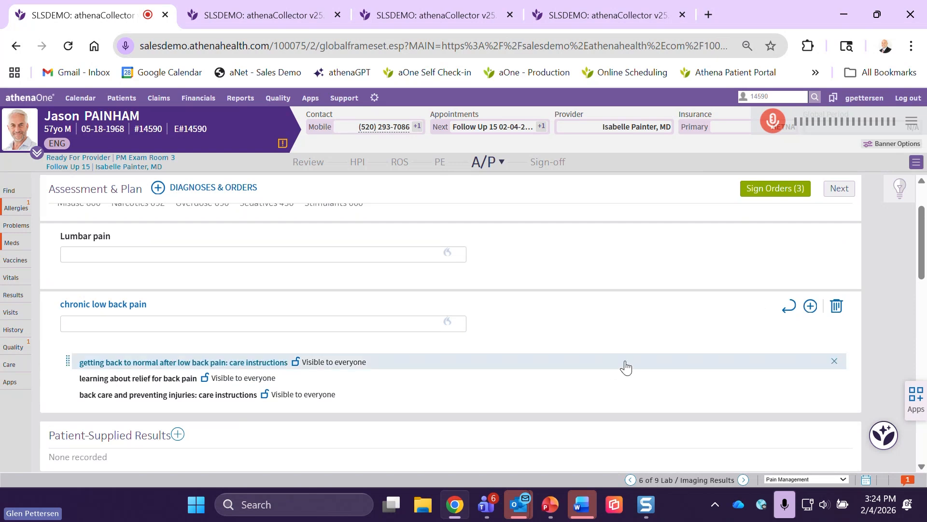
Add an order for HYDROcodone 10 mg-acetaminophen 325 mg tablet under chronic low back pain.
{"action": "left_click", "coordinate": [811, 307]}
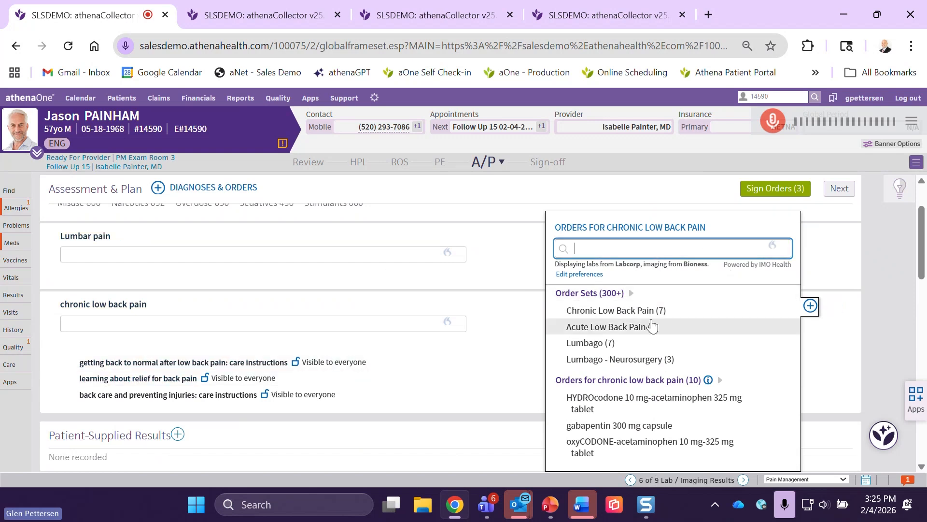
{"action": "left_click", "coordinate": [645, 409]}
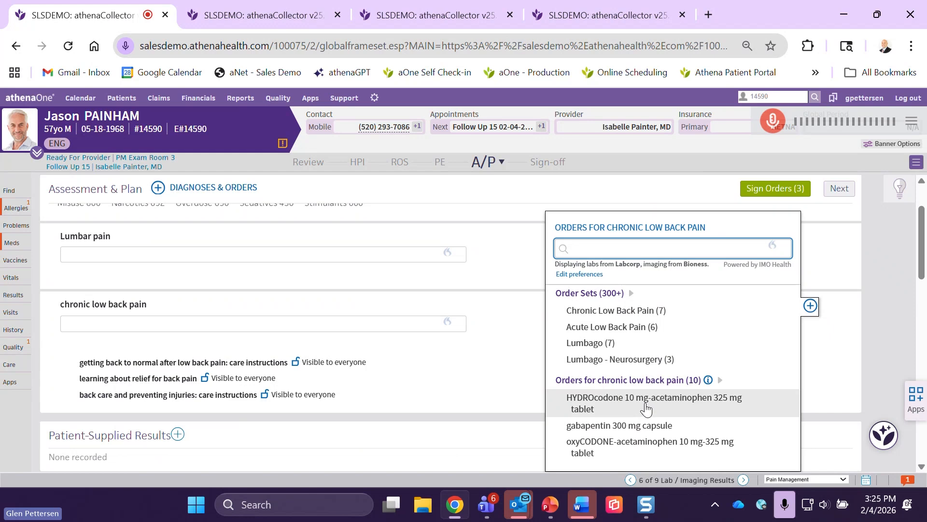
{"action": "left_click", "coordinate": [883, 343]}
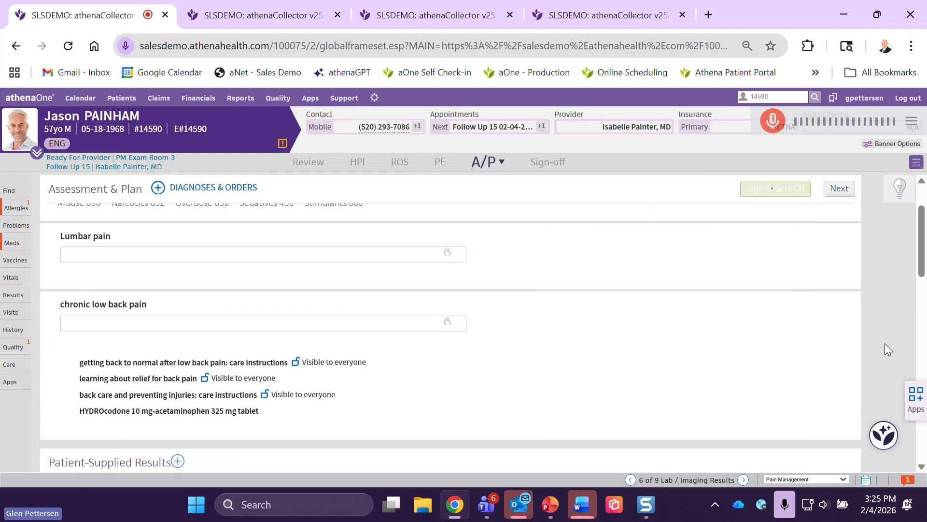
{"action": "scroll", "coordinate": [849, 348], "scroll_direction": "down", "scroll_amount": 1}
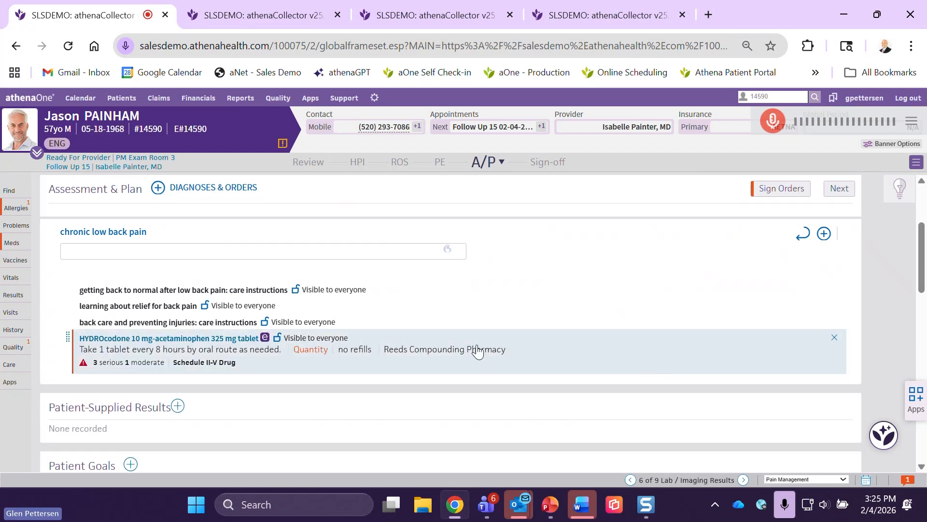
Open the hydrocodone order, set its quantity to 10 tablets, and change the receiving pharmacy to CVS/Pharmacy #4019.
{"action": "left_click", "coordinate": [473, 347]}
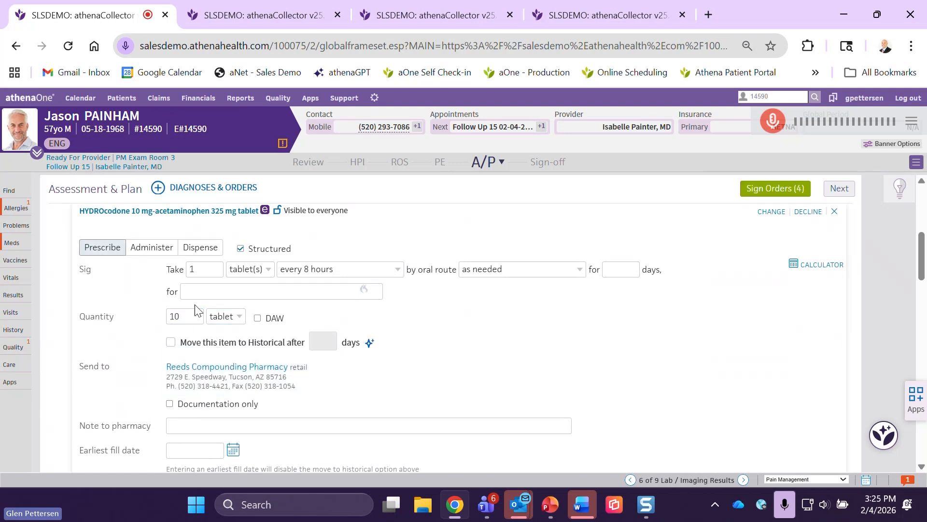
{"action": "scroll", "coordinate": [431, 325], "scroll_direction": "up", "scroll_amount": 1}
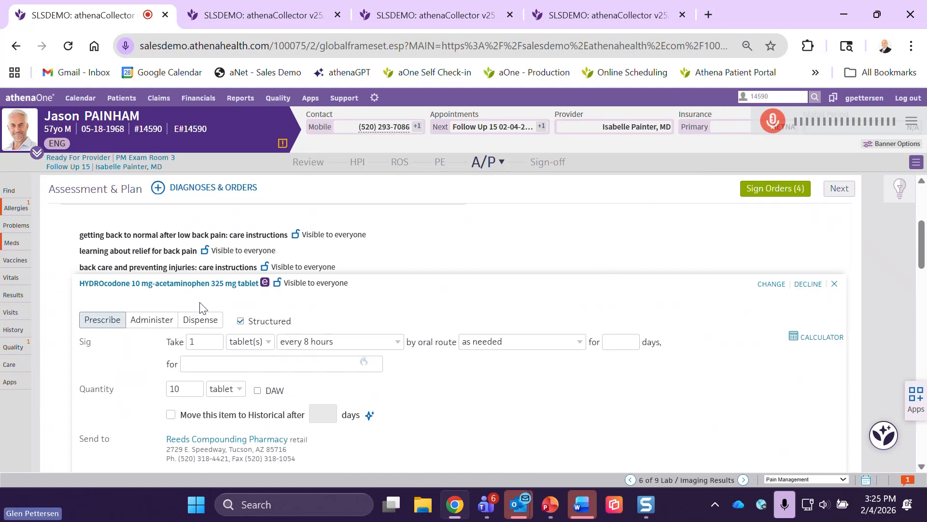
{"action": "scroll", "coordinate": [454, 336], "scroll_direction": "down", "scroll_amount": 2}
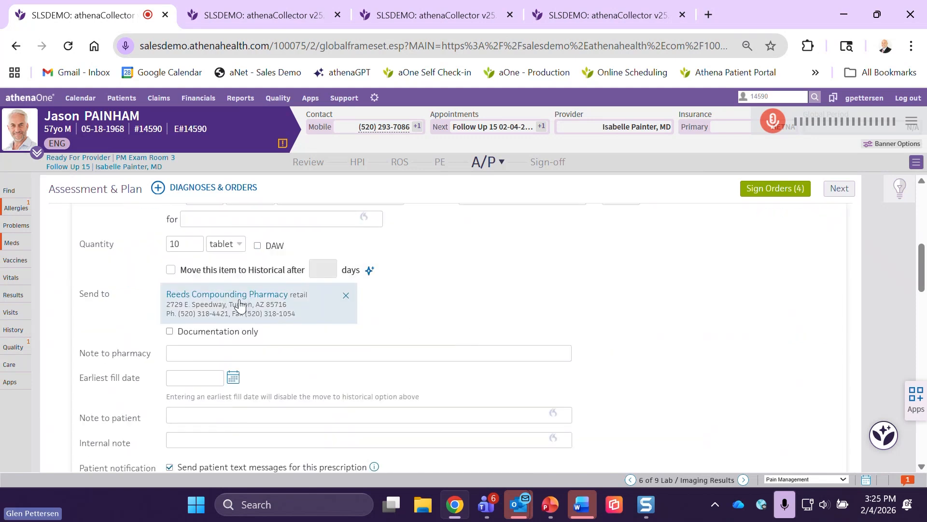
{"action": "left_click", "coordinate": [290, 302]}
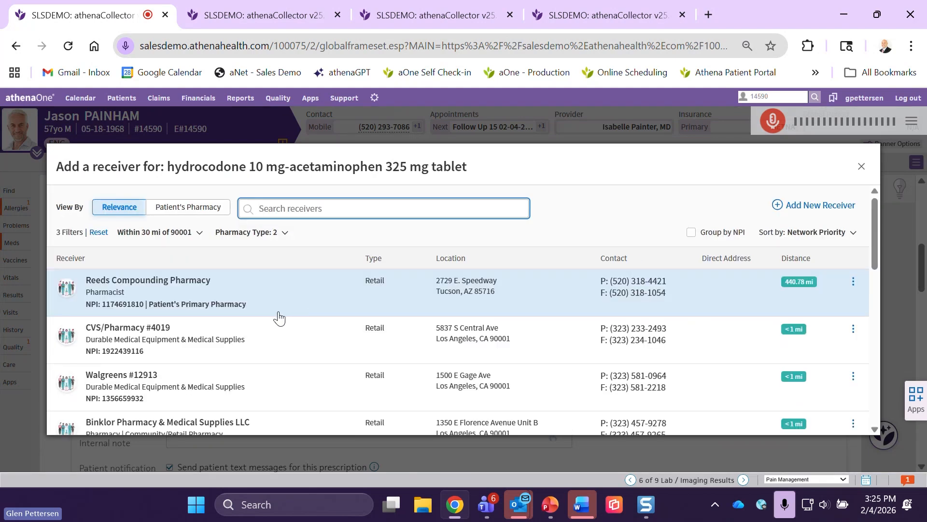
{"action": "left_click", "coordinate": [151, 338]}
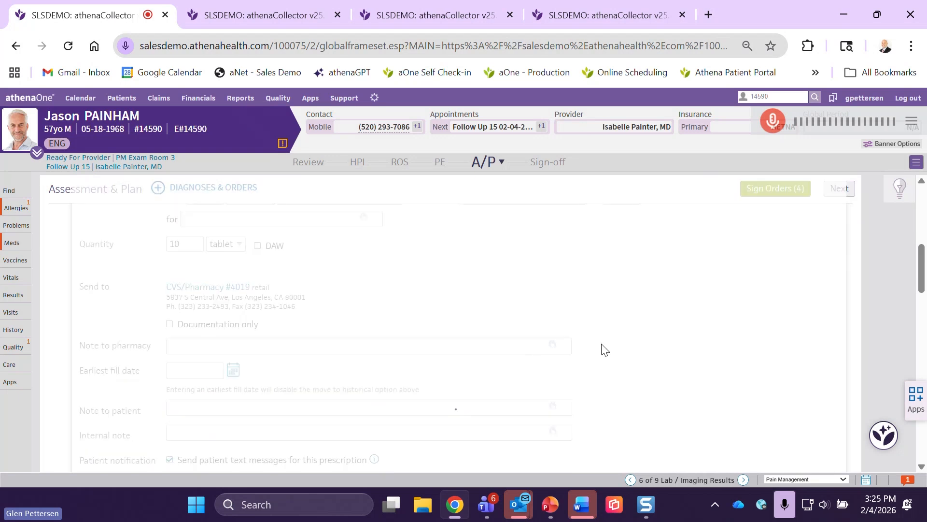
Review the hydrocodone order's drug interaction alerts and highlight the price in its Surescripts price estimate.
{"action": "scroll", "coordinate": [556, 313], "scroll_direction": "down", "scroll_amount": 3}
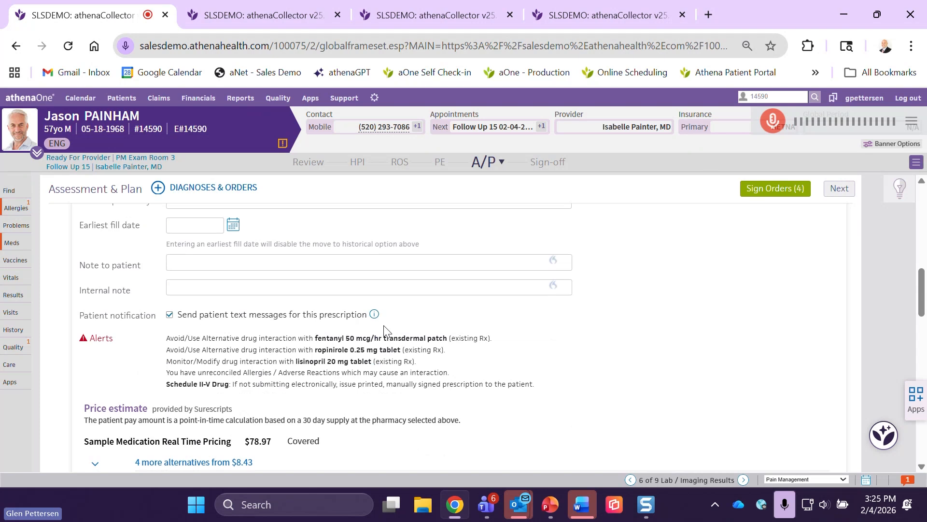
{"action": "scroll", "coordinate": [384, 332], "scroll_direction": "down", "scroll_amount": 3}
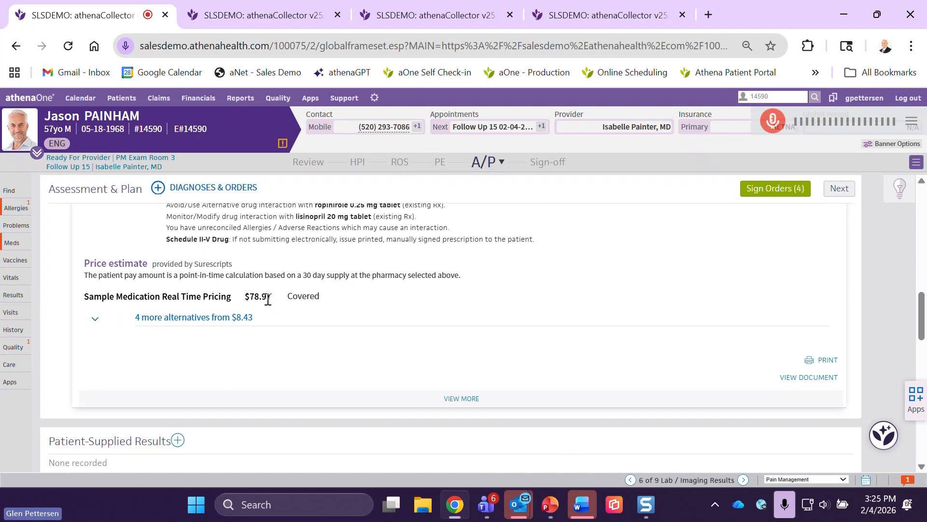
{"action": "left_click_drag", "start_coordinate": [271, 297], "coordinate": [243, 297]}
{"action": "scroll", "coordinate": [647, 261], "scroll_direction": "up", "scroll_amount": 3}
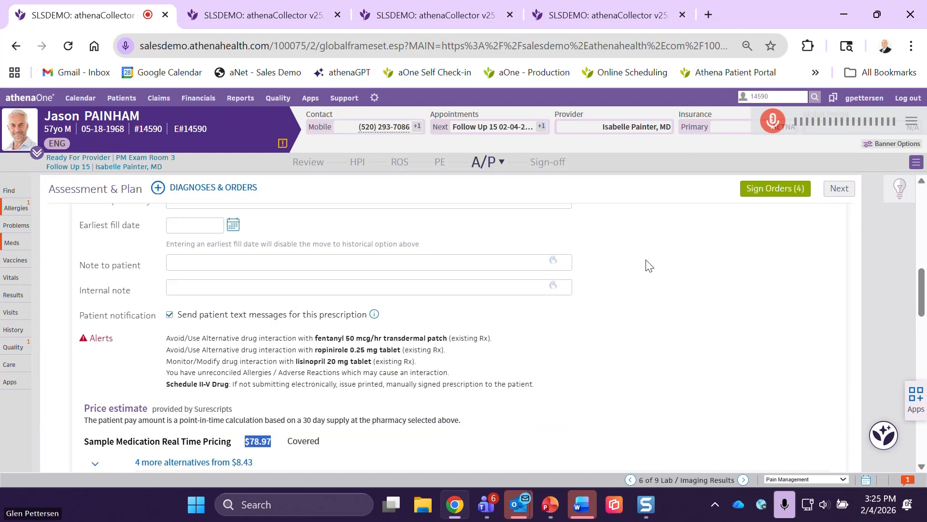
Mark the hydrocodone prescription as documentation only and sign the four pending orders.
{"action": "scroll", "coordinate": [396, 313], "scroll_direction": "up", "scroll_amount": 3}
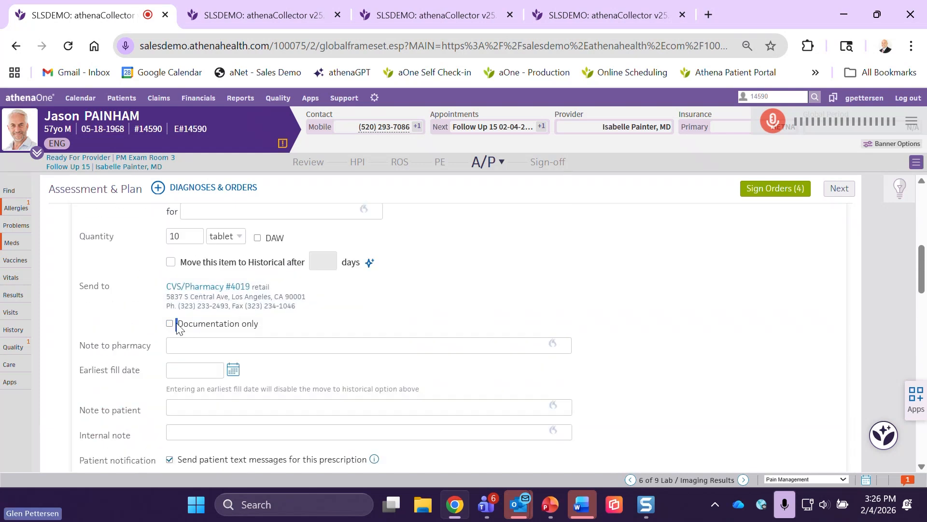
{"action": "left_click", "coordinate": [169, 323]}
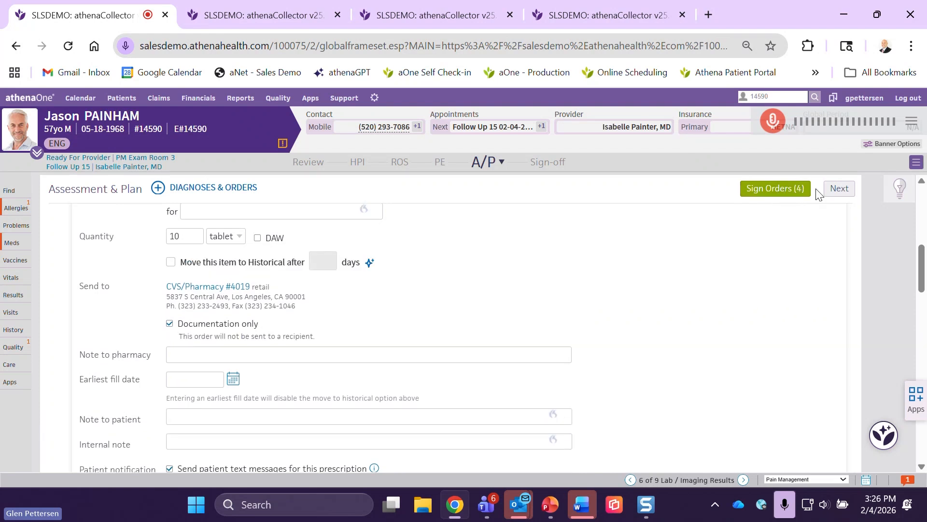
{"action": "left_click", "coordinate": [792, 190]}
{"action": "scroll", "coordinate": [559, 354], "scroll_direction": "down", "scroll_amount": 15}
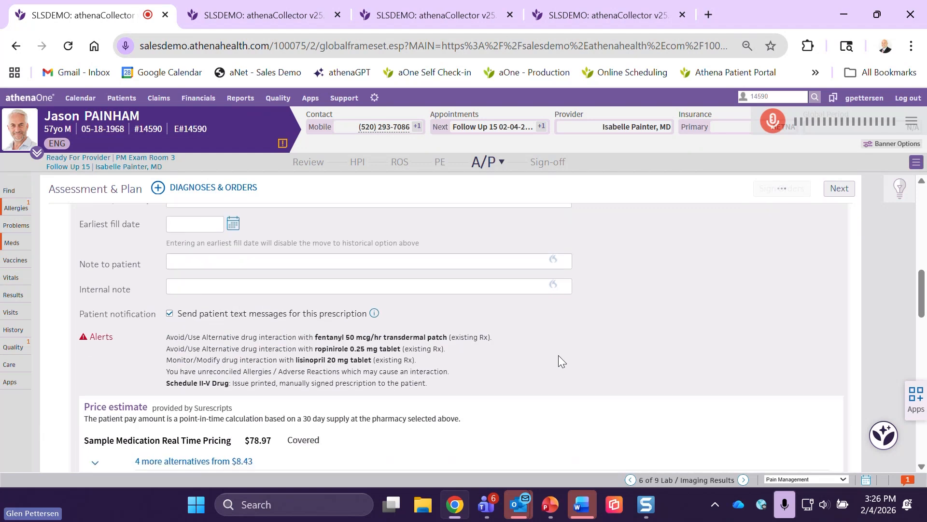
Add a return-to-office follow-up in 4 weeks for an Injection (15 min) appointment with the note "NPO".
{"action": "scroll", "coordinate": [561, 358], "scroll_direction": "down", "scroll_amount": 10}
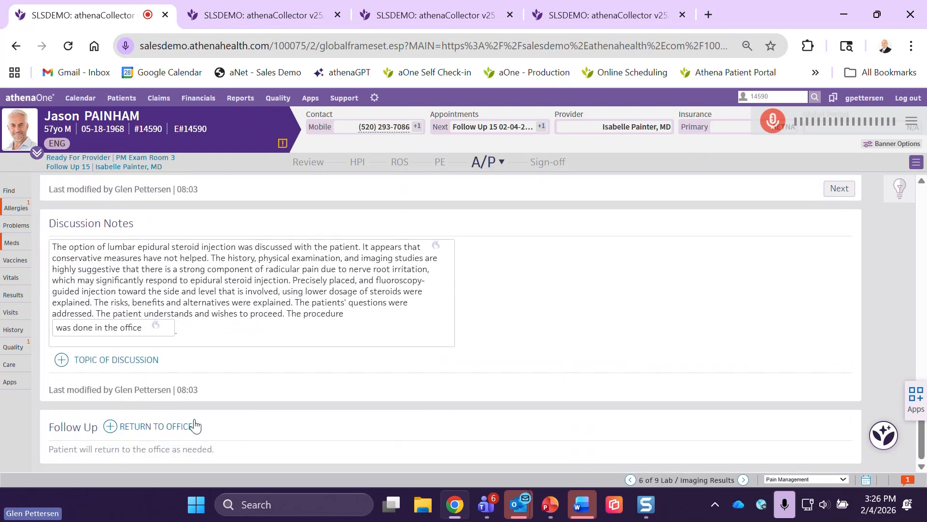
{"action": "left_click", "coordinate": [111, 426]}
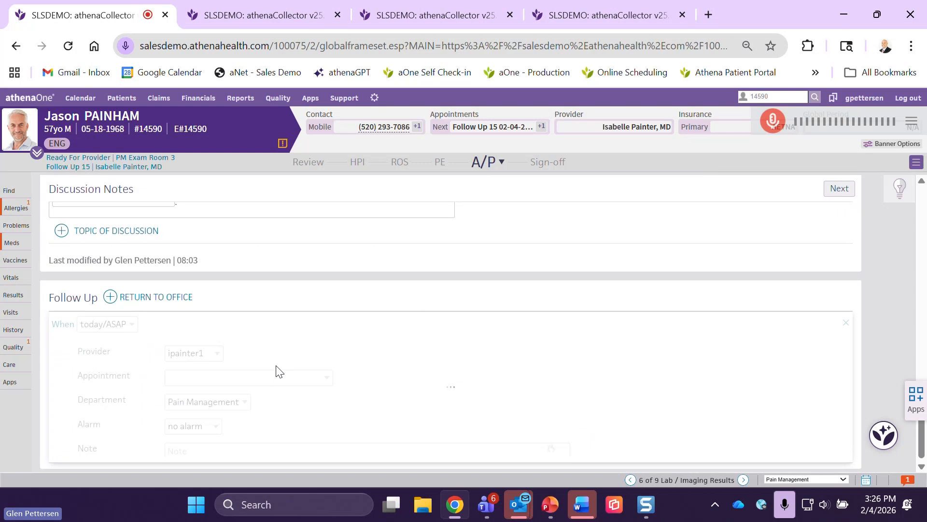
{"action": "left_click", "coordinate": [120, 322]}
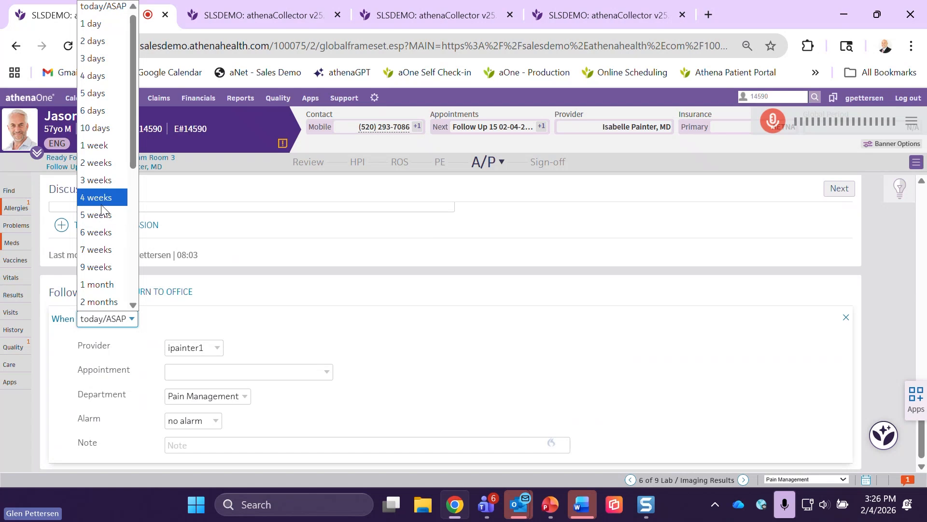
{"action": "left_click", "coordinate": [103, 204]}
{"action": "left_click", "coordinate": [229, 377]}
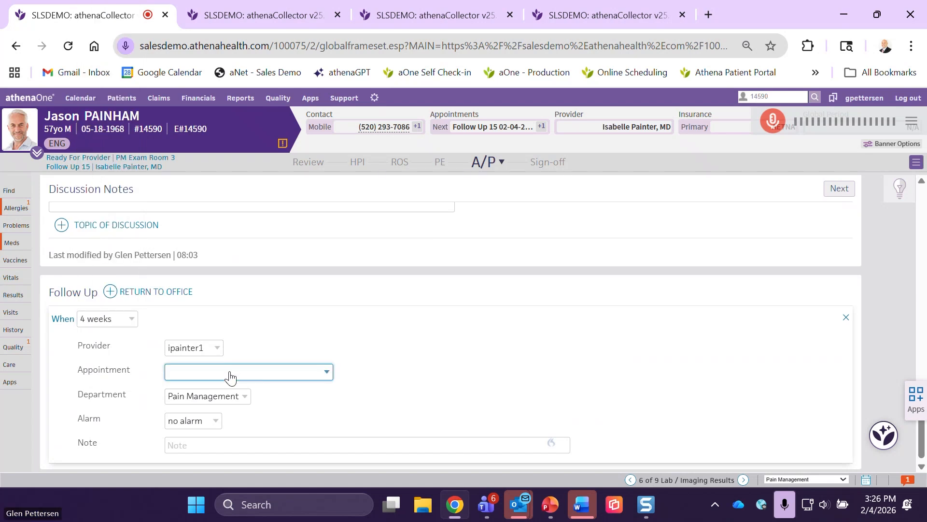
{"action": "left_click", "coordinate": [230, 377]}
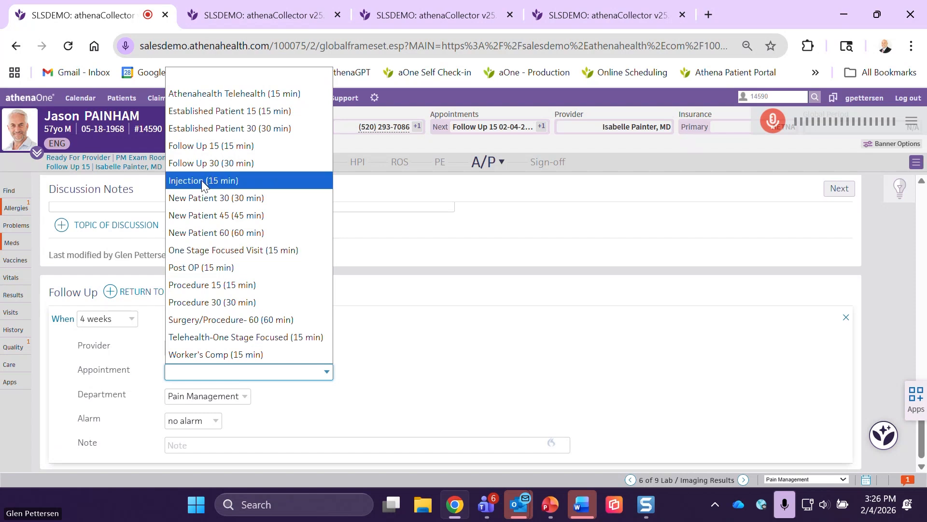
{"action": "left_click", "coordinate": [201, 181]}
{"action": "left_click", "coordinate": [270, 445]}
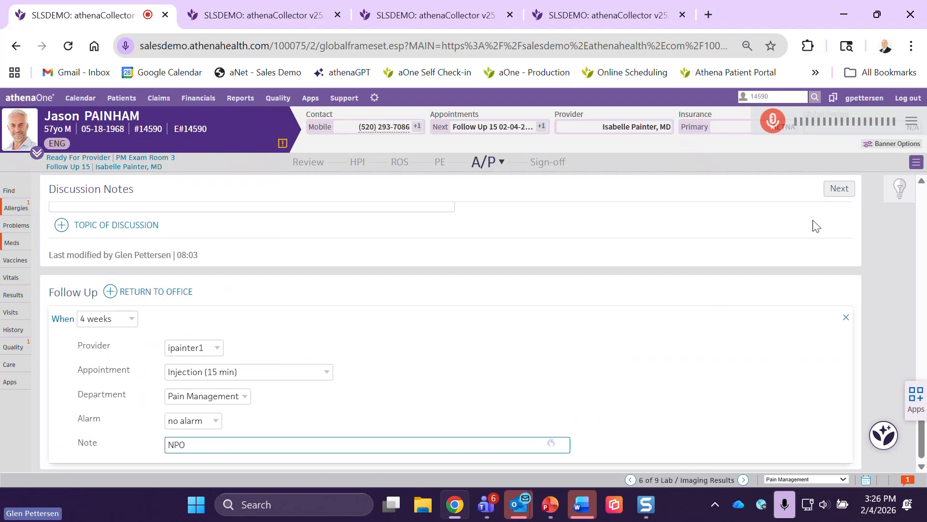
Proceed to the encounter sign-off and read through the Brief consult -HPI A&P letter addressed to the referring physician.
{"action": "left_click", "coordinate": [839, 188]}
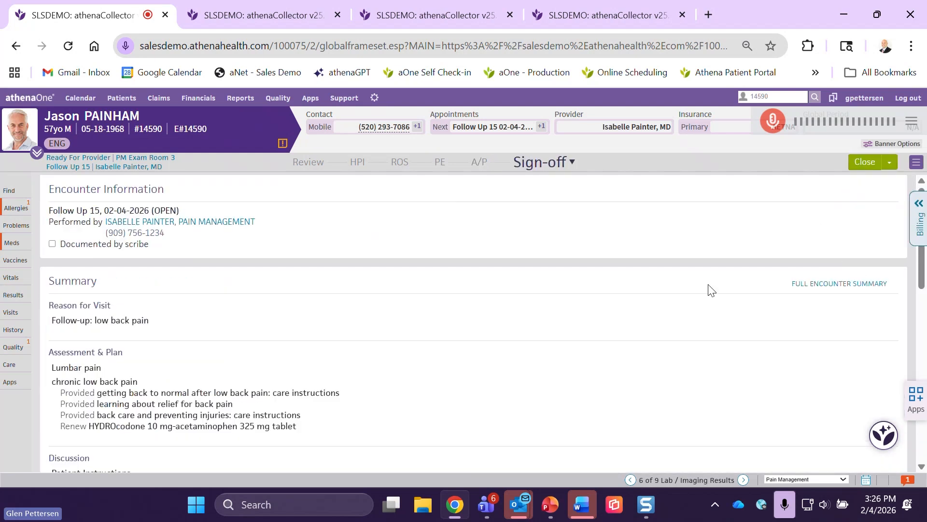
{"action": "scroll", "coordinate": [563, 314], "scroll_direction": "down", "scroll_amount": 10}
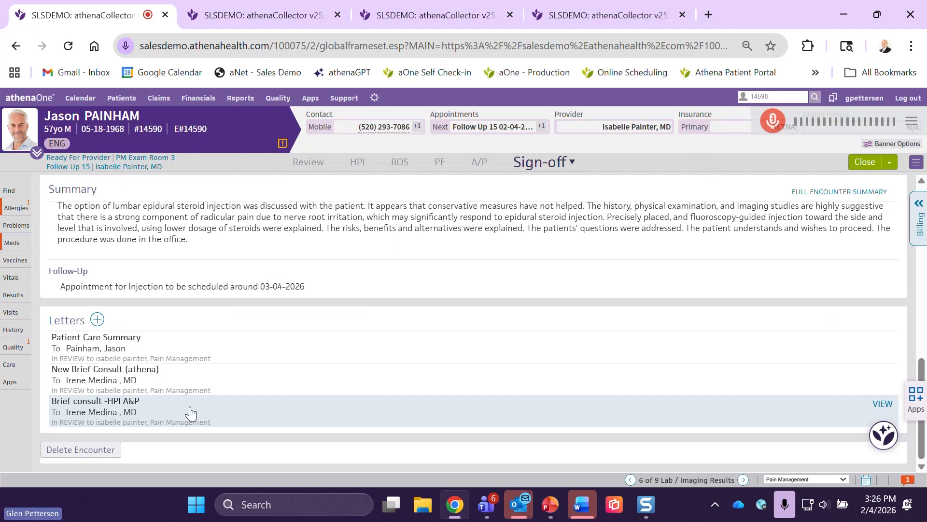
{"action": "left_click", "coordinate": [883, 403]}
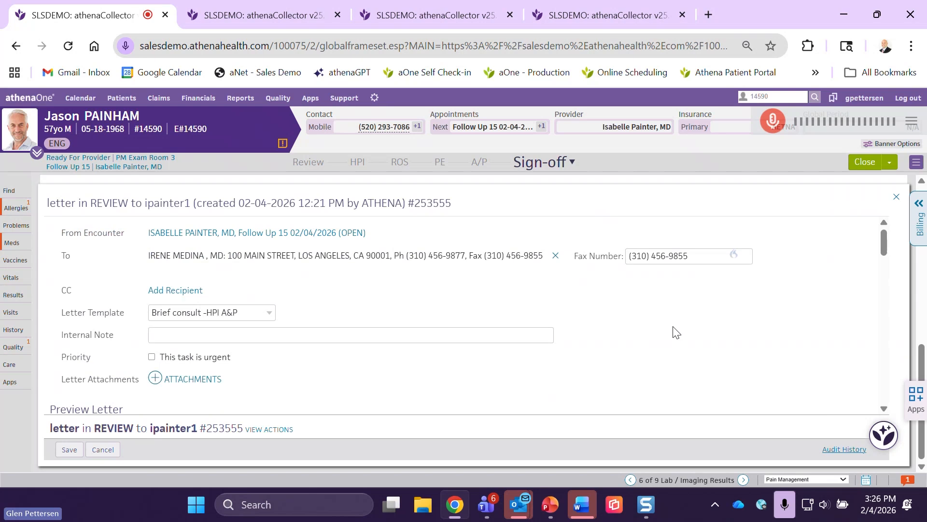
{"action": "scroll", "coordinate": [722, 300], "scroll_direction": "down", "scroll_amount": 3}
{"action": "scroll", "coordinate": [725, 308], "scroll_direction": "down", "scroll_amount": 5}
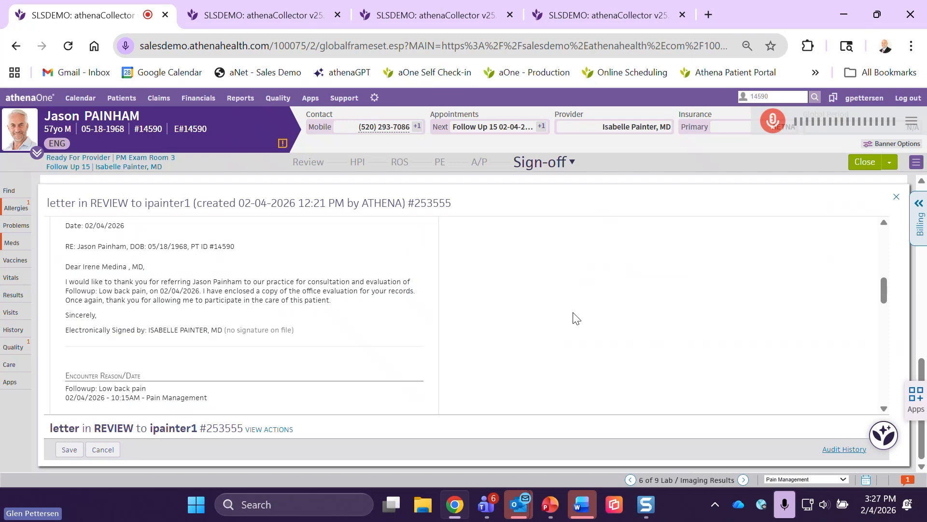
{"action": "scroll", "coordinate": [625, 306], "scroll_direction": "down", "scroll_amount": 3}
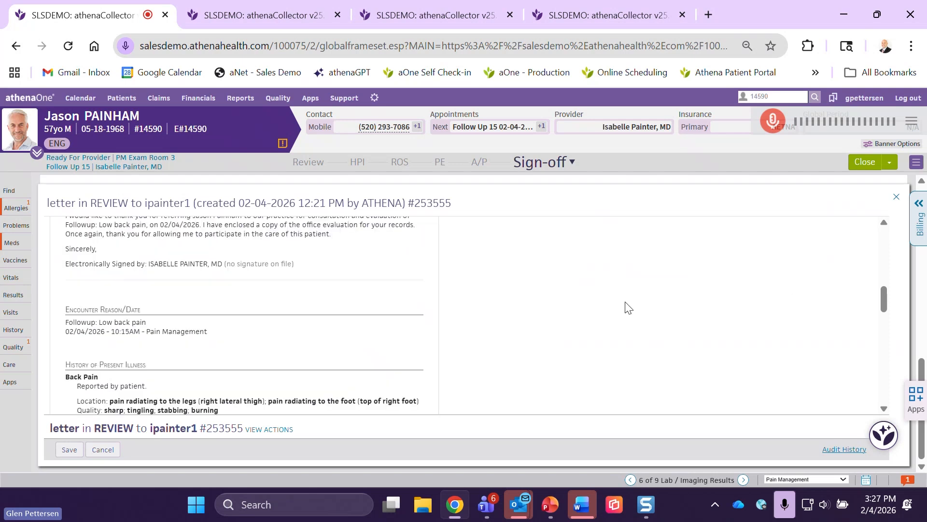
{"action": "scroll", "coordinate": [628, 309], "scroll_direction": "down", "scroll_amount": 3}
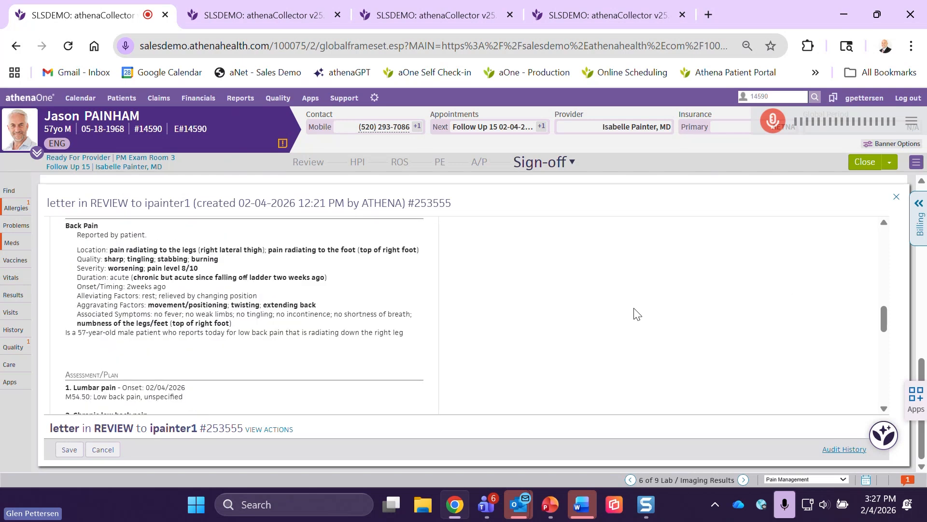
{"action": "left_click", "coordinate": [896, 200]}
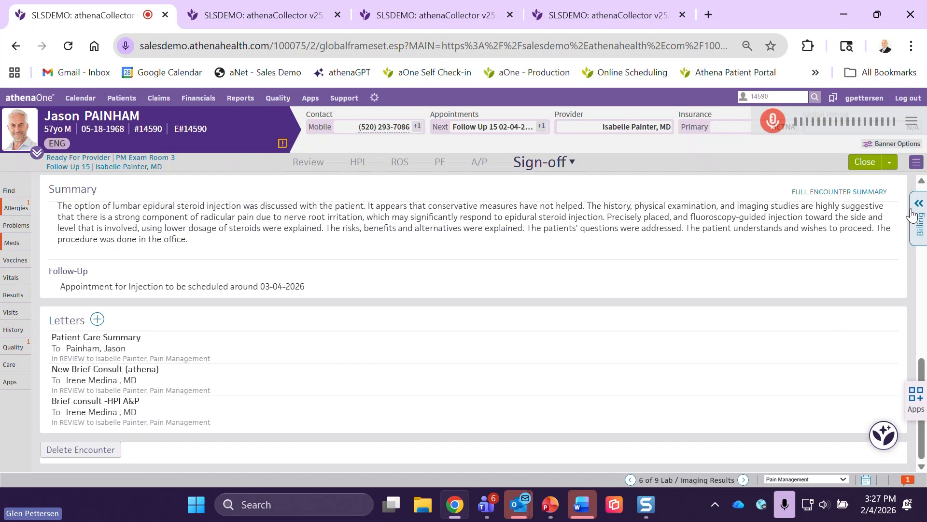
Open the encounter's billing details and set the E&M procedure code to 99213, office/outpatient E&M established patient.
{"action": "left_click", "coordinate": [919, 215]}
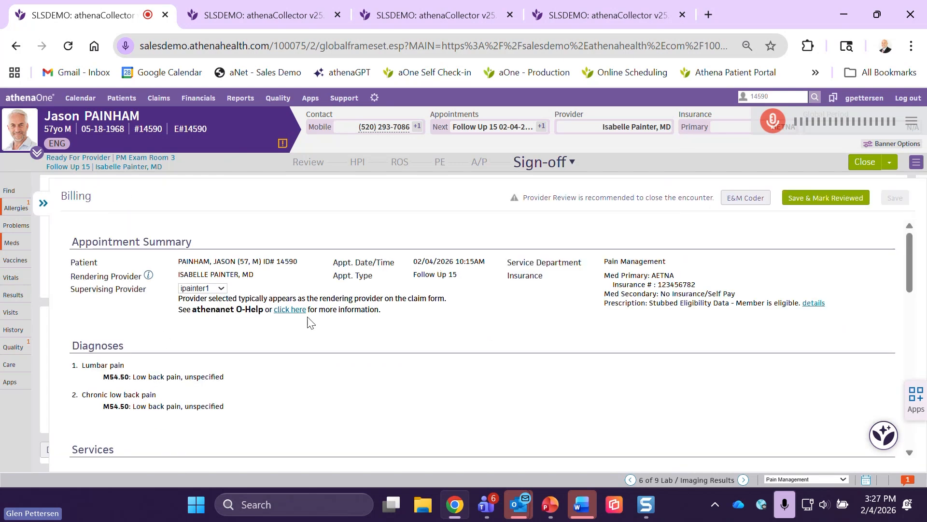
{"action": "scroll", "coordinate": [127, 237], "scroll_direction": "down", "scroll_amount": 2}
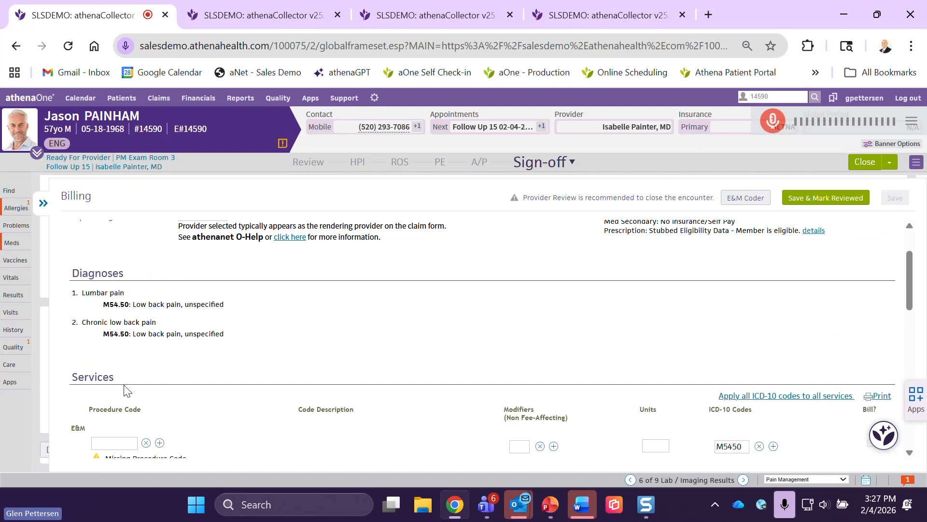
{"action": "scroll", "coordinate": [305, 325], "scroll_direction": "down", "scroll_amount": 4}
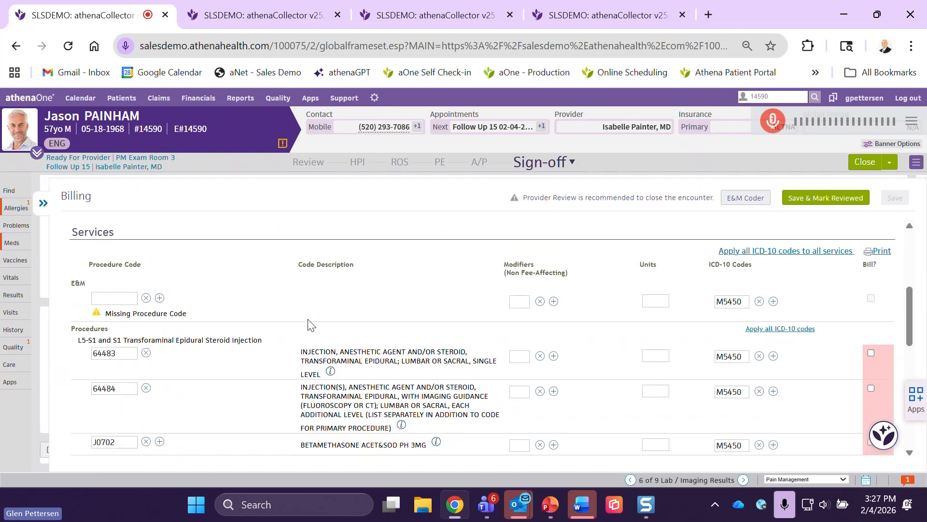
{"action": "left_click", "coordinate": [124, 299]}
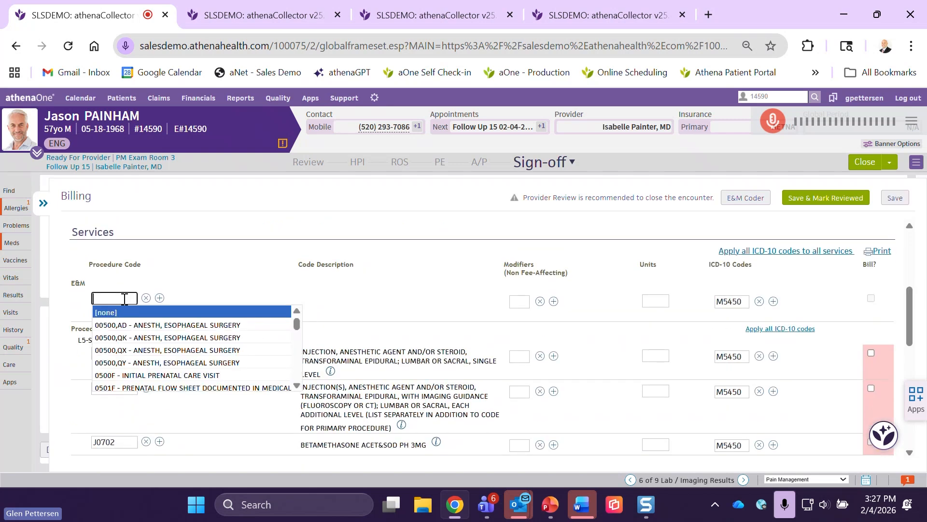
{"action": "type", "text": "9921"}
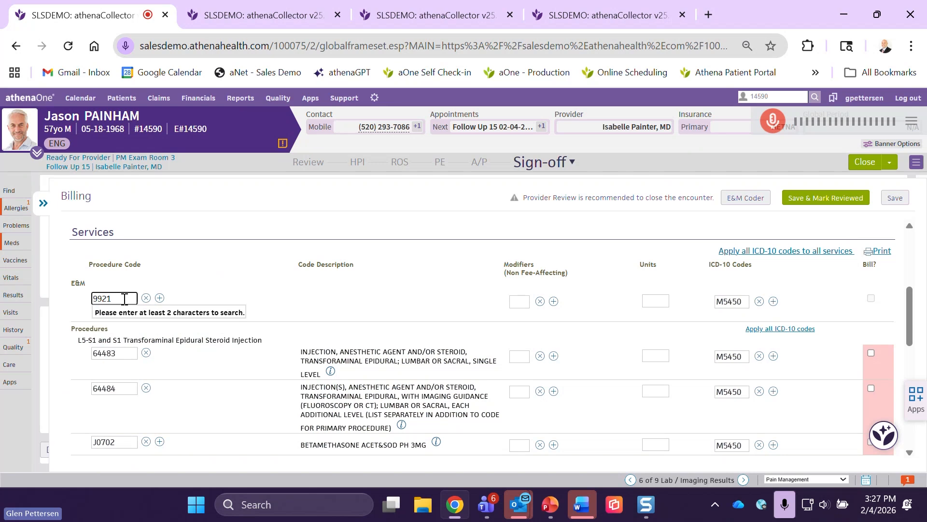
{"action": "type", "text": "3"}
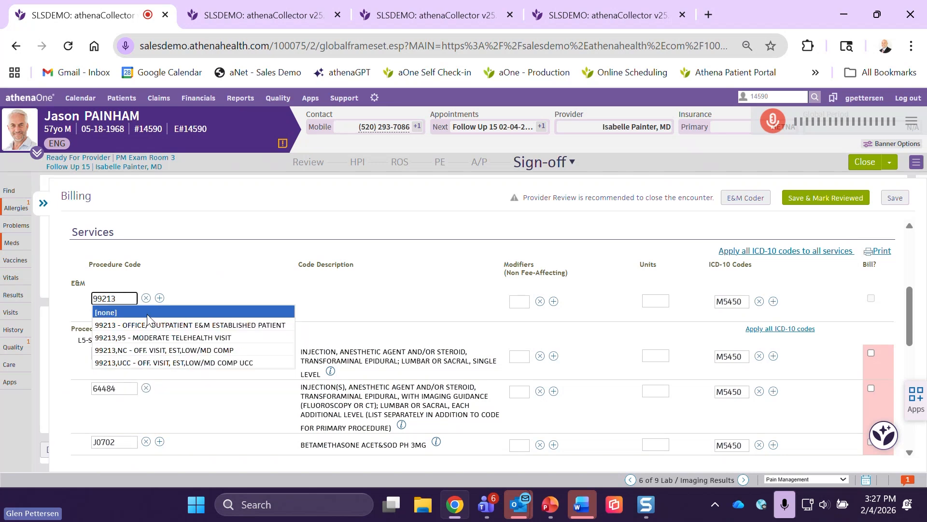
{"action": "left_click", "coordinate": [157, 323]}
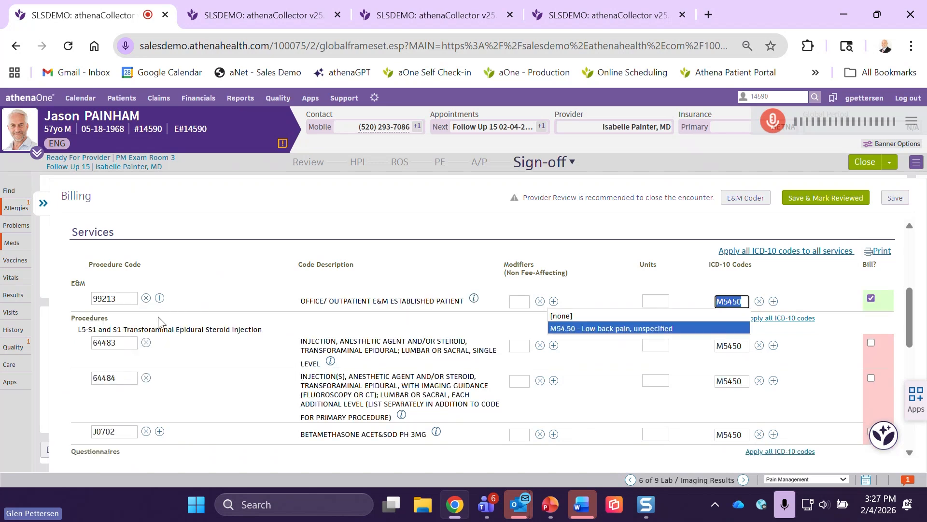
Mark the epidural steroid injection codes 64483, 64484 and J0702 for billing.
{"action": "left_click", "coordinate": [870, 342]}
{"action": "left_click", "coordinate": [871, 378]}
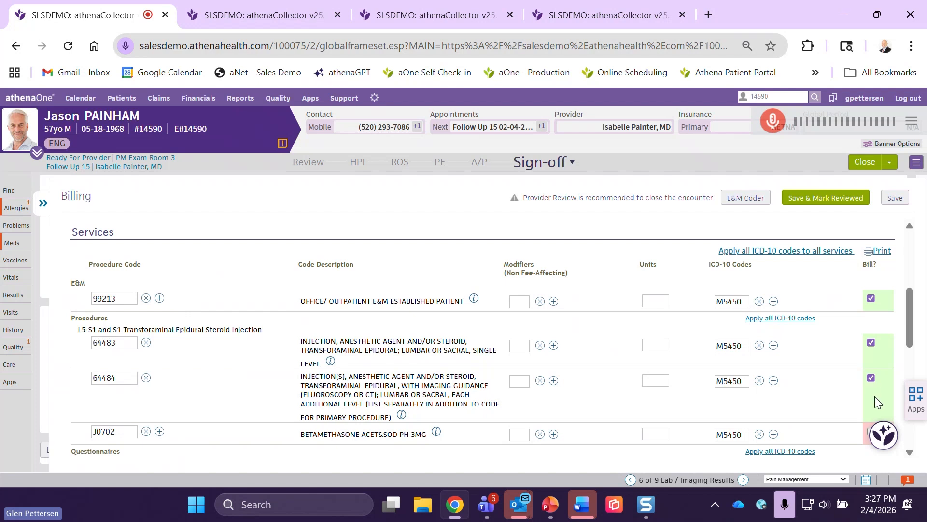
{"action": "scroll", "coordinate": [874, 396], "scroll_direction": "down", "scroll_amount": 1}
{"action": "left_click", "coordinate": [872, 358]}
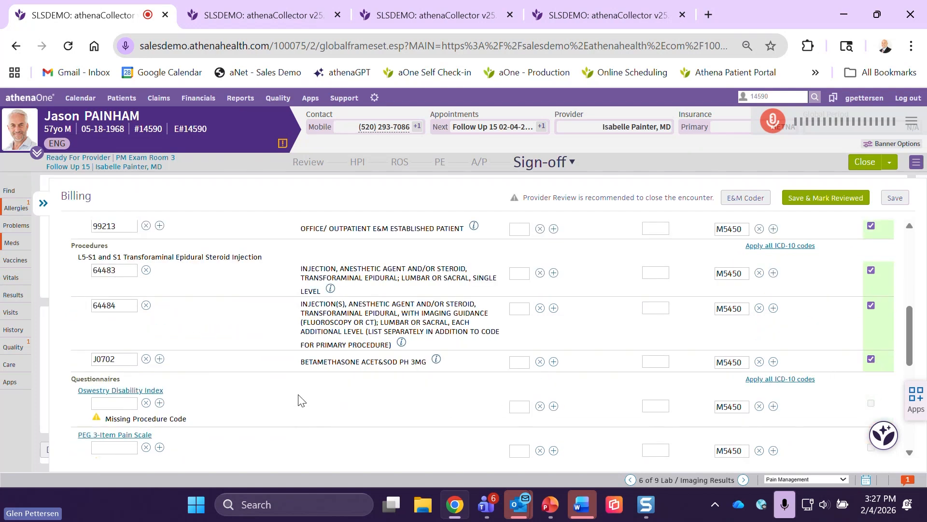
Check the questionnaire and CPT II code entries, and save the billing as reviewed.
{"action": "scroll", "coordinate": [220, 297], "scroll_direction": "down", "scroll_amount": 1}
{"action": "scroll", "coordinate": [267, 351], "scroll_direction": "down", "scroll_amount": 1}
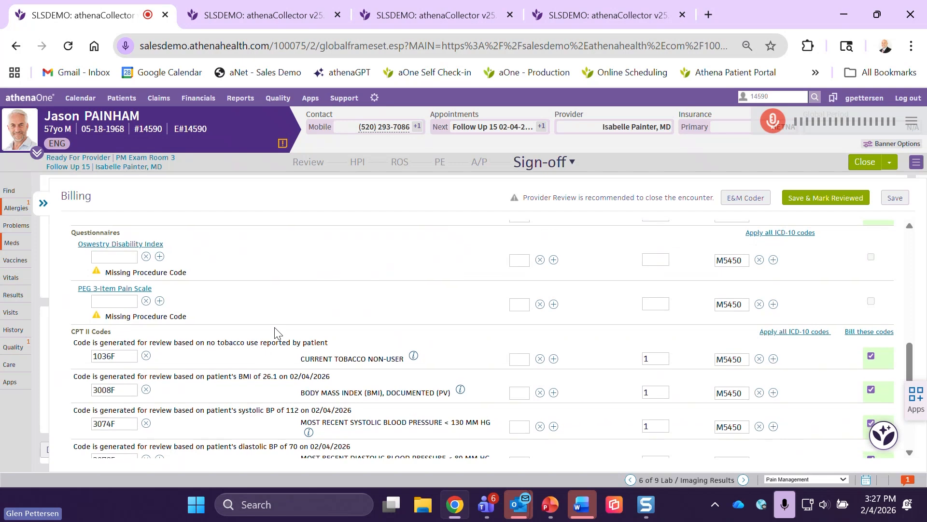
{"action": "scroll", "coordinate": [275, 333], "scroll_direction": "down", "scroll_amount": 1}
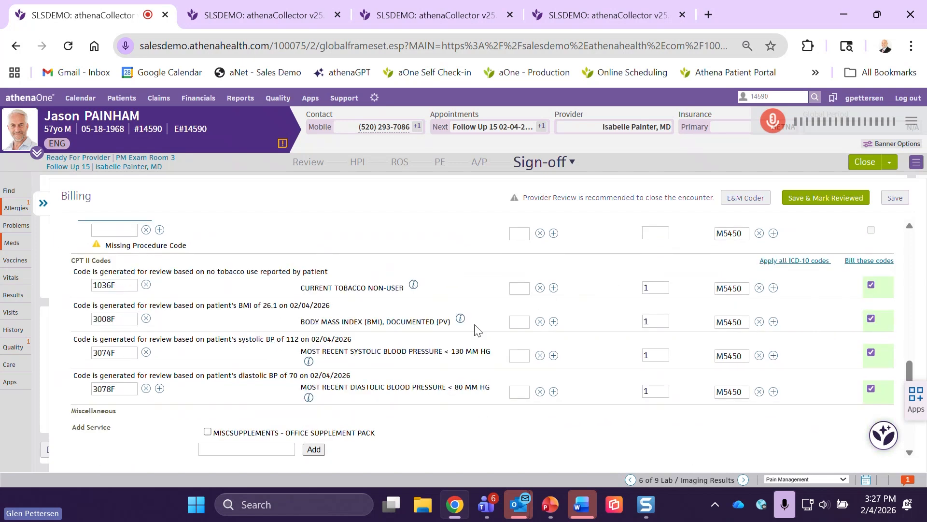
{"action": "scroll", "coordinate": [478, 327], "scroll_direction": "up", "scroll_amount": 5}
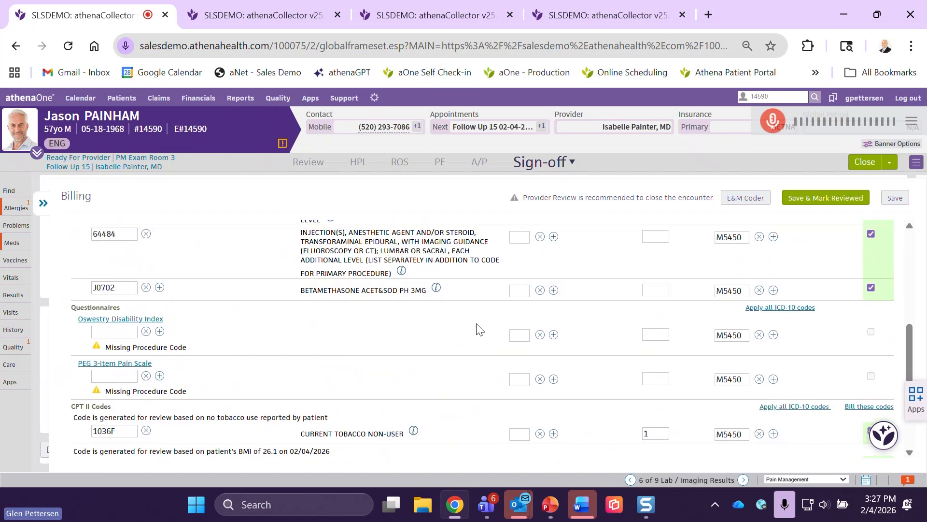
{"action": "scroll", "coordinate": [477, 328], "scroll_direction": "up", "scroll_amount": 5}
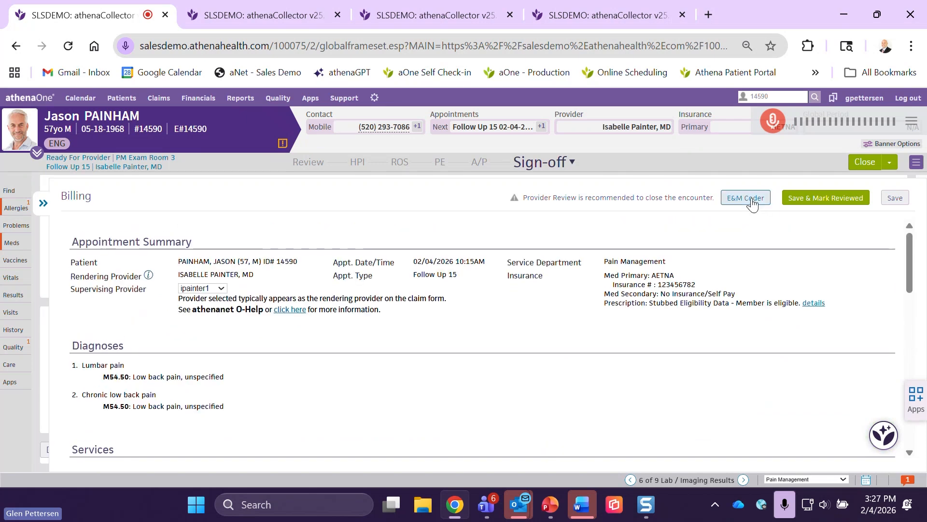
{"action": "left_click", "coordinate": [826, 199]}
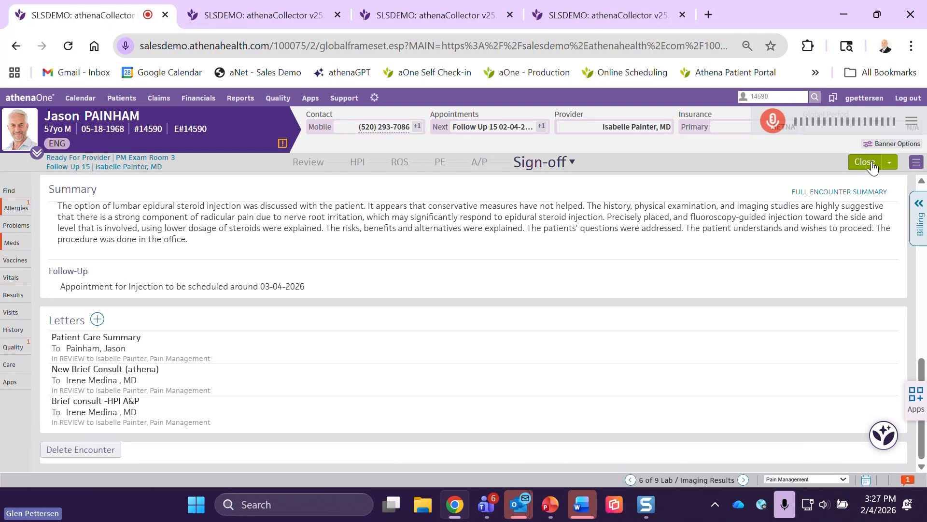
Set the encounter to Ready for Checkout and return to the home page with the day's schedule.
{"action": "left_click", "coordinate": [888, 163]}
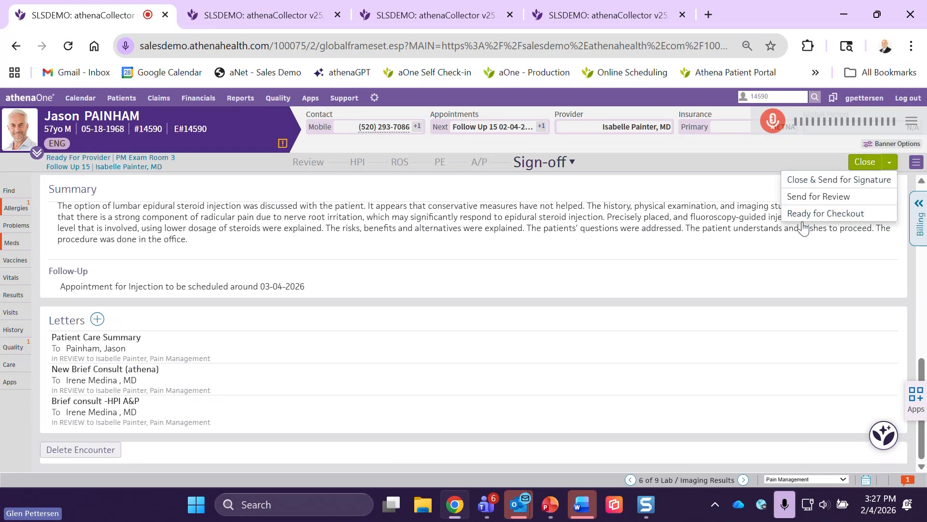
{"action": "left_click", "coordinate": [832, 214]}
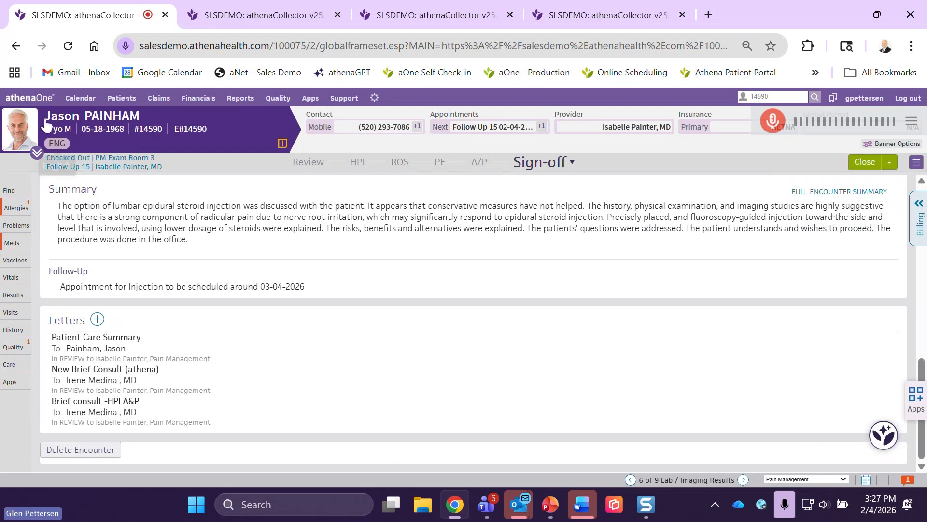
{"action": "left_click", "coordinate": [29, 97]}
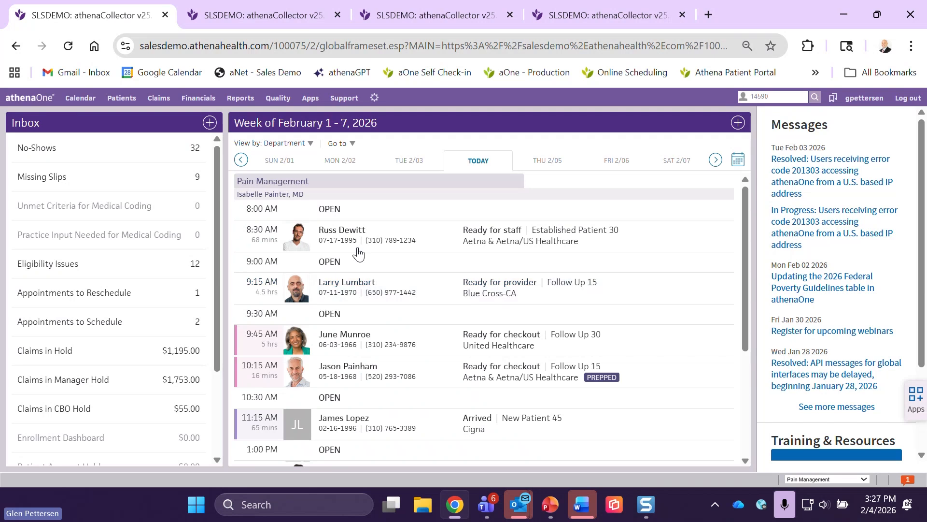
Browse the Report Library's Front Office Operations reports and open the scheduling options for the Time of Service Collections report.
{"action": "left_click", "coordinate": [250, 103]}
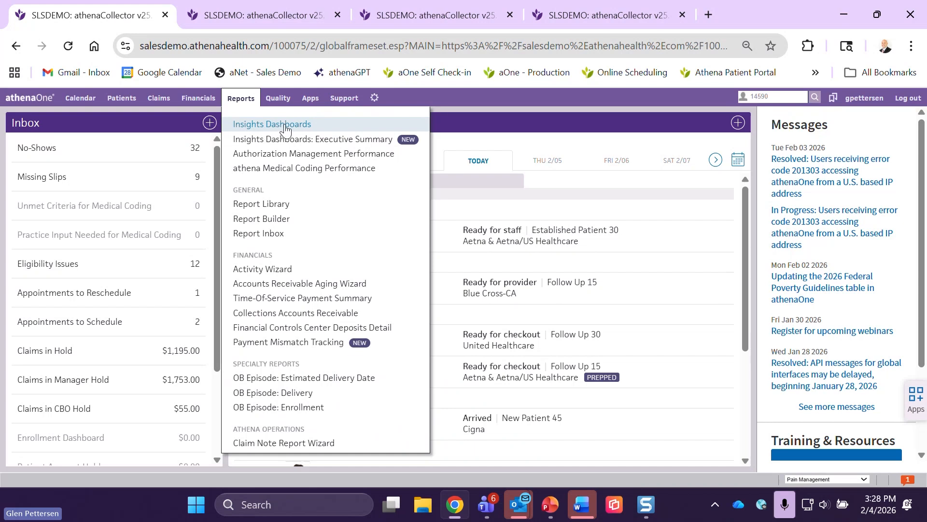
{"action": "left_click", "coordinate": [282, 205]}
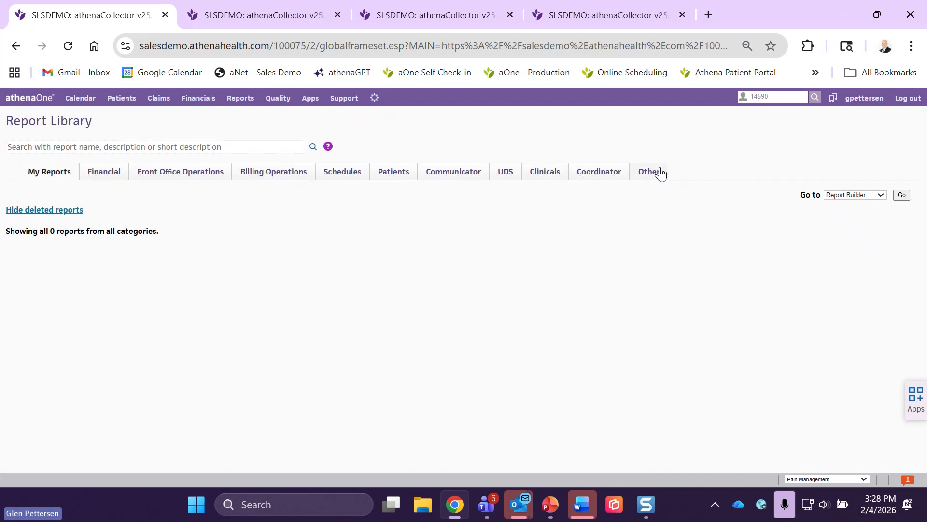
{"action": "left_click", "coordinate": [195, 173]}
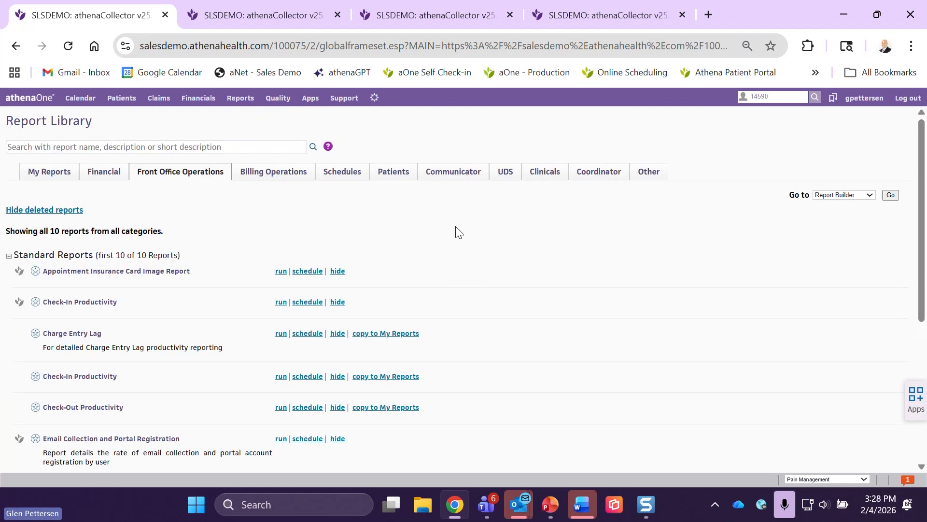
{"action": "scroll", "coordinate": [455, 231], "scroll_direction": "down", "scroll_amount": 2}
{"action": "scroll", "coordinate": [396, 249], "scroll_direction": "down", "scroll_amount": 2}
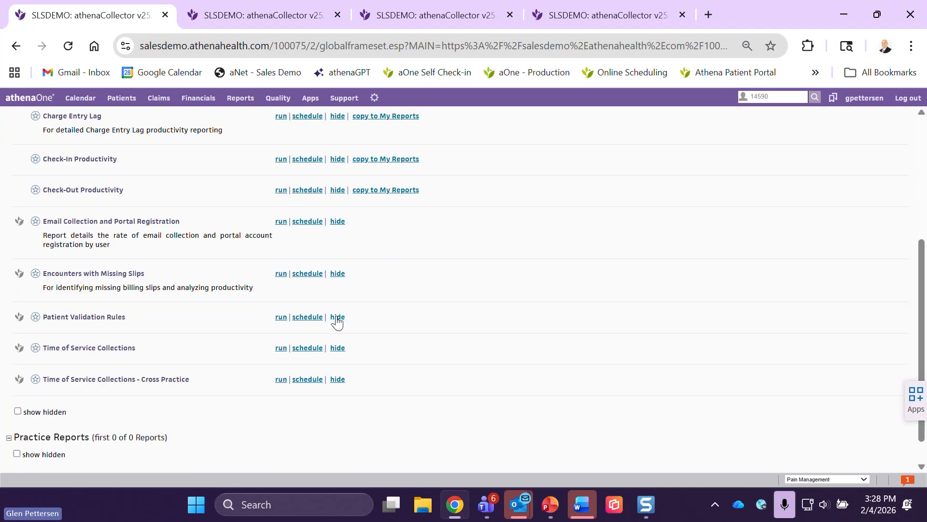
{"action": "left_click", "coordinate": [308, 347]}
{"action": "scroll", "coordinate": [94, 152], "scroll_direction": "down", "scroll_amount": 1}
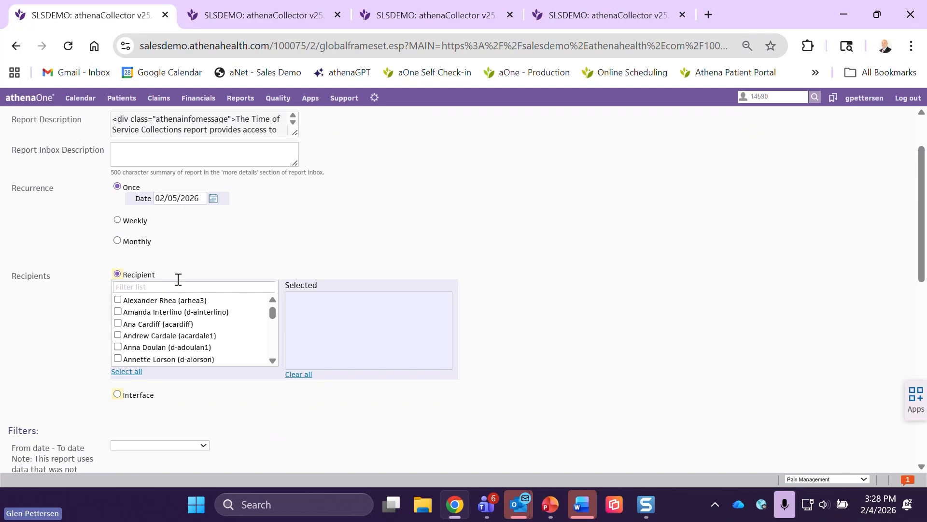
Open the Report Builder and dismiss its help notice to view the available report types.
{"action": "left_click", "coordinate": [247, 100]}
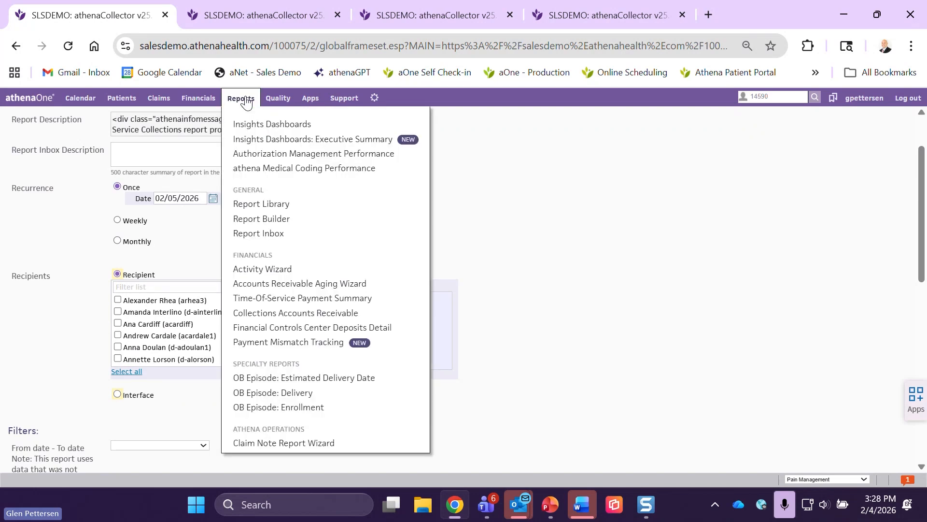
{"action": "left_click", "coordinate": [258, 221]}
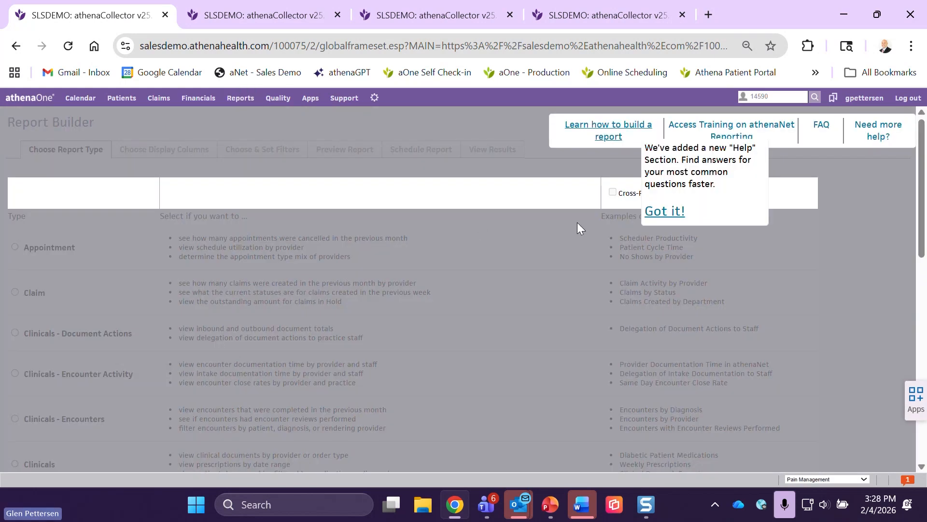
{"action": "left_click", "coordinate": [663, 214]}
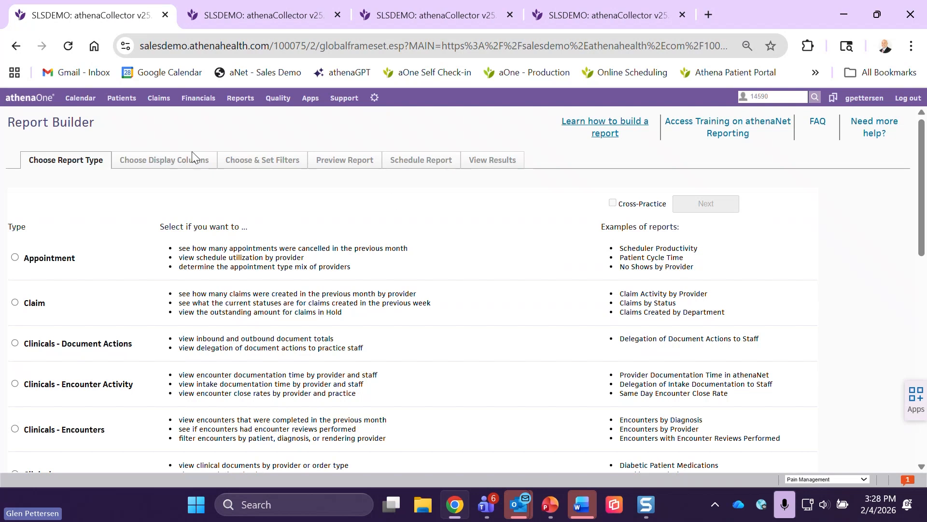
Run an A/R Aging Wizard report for the chosen rendering provider with all insurance packages shown.
{"action": "left_click", "coordinate": [241, 97]}
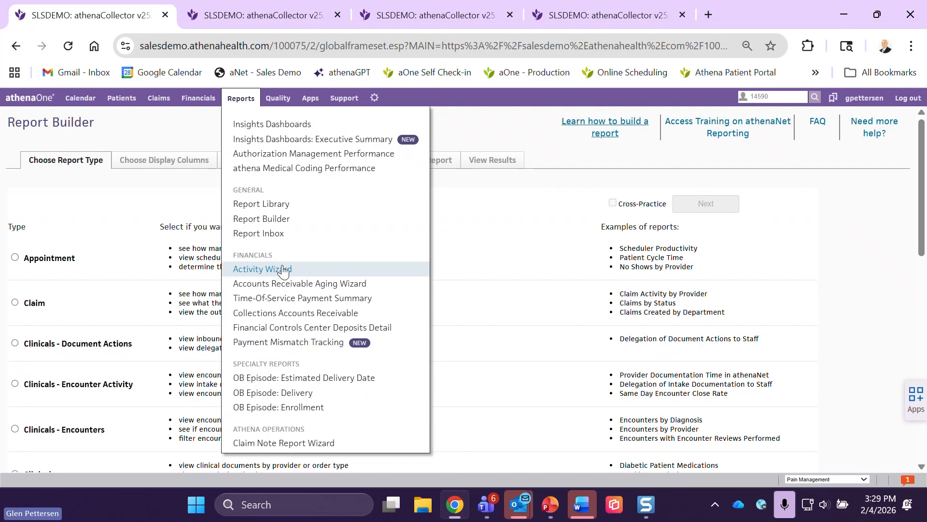
{"action": "left_click", "coordinate": [301, 285]}
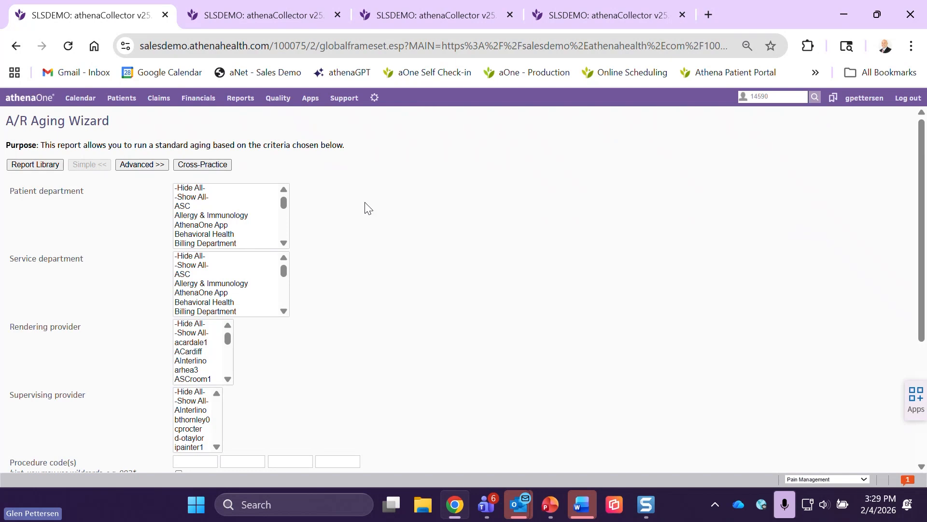
{"action": "scroll", "coordinate": [337, 222], "scroll_direction": "down", "scroll_amount": 1}
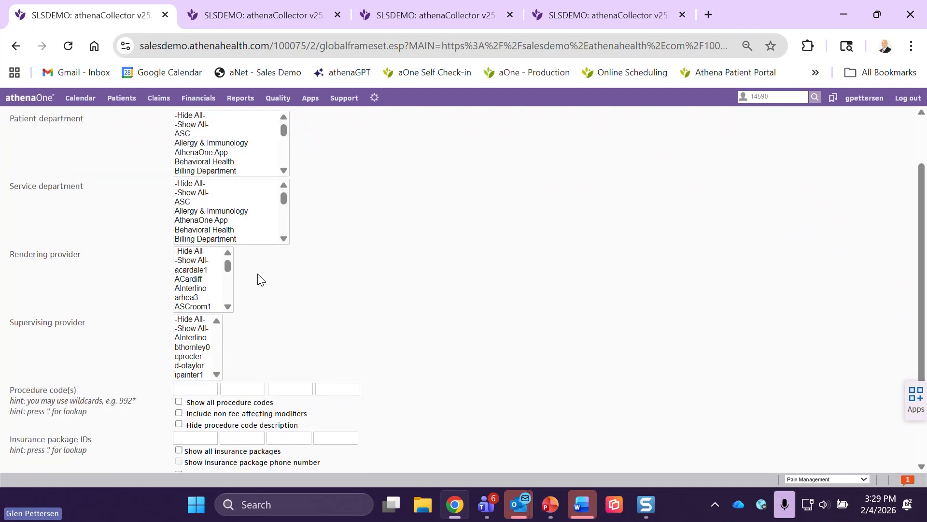
{"action": "left_click", "coordinate": [228, 269]}
{"action": "left_click_drag", "start_coordinate": [229, 266], "coordinate": [227, 277]}
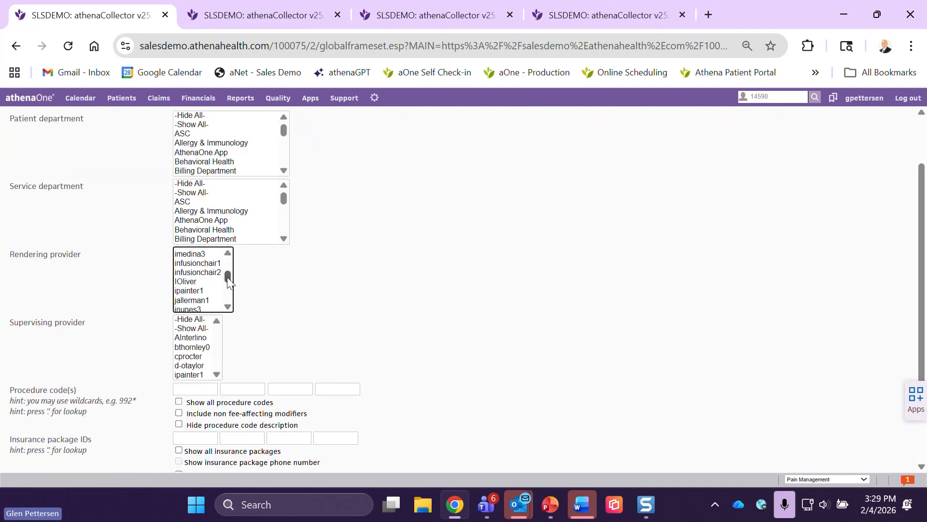
{"action": "left_click", "coordinate": [196, 254]}
{"action": "scroll", "coordinate": [356, 240], "scroll_direction": "down", "scroll_amount": 1}
{"action": "scroll", "coordinate": [356, 240], "scroll_direction": "down", "scroll_amount": 1}
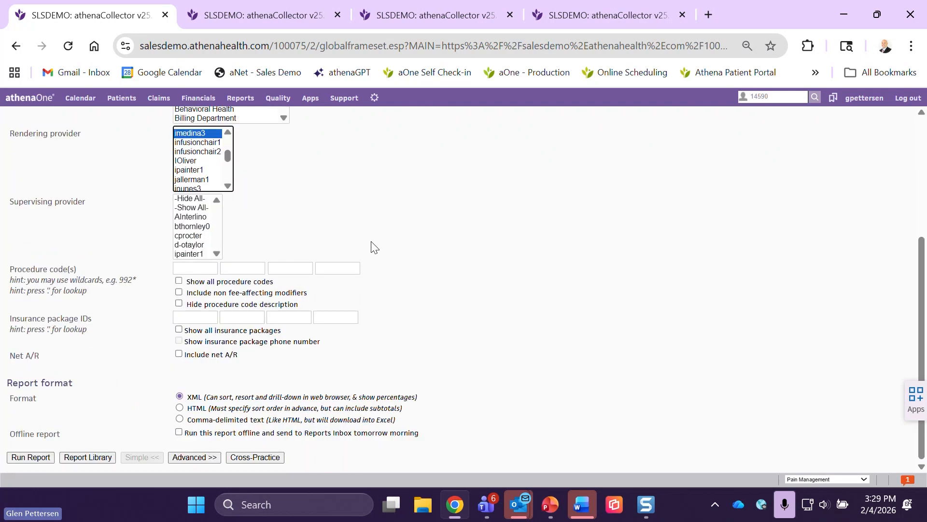
{"action": "left_click", "coordinate": [179, 329]}
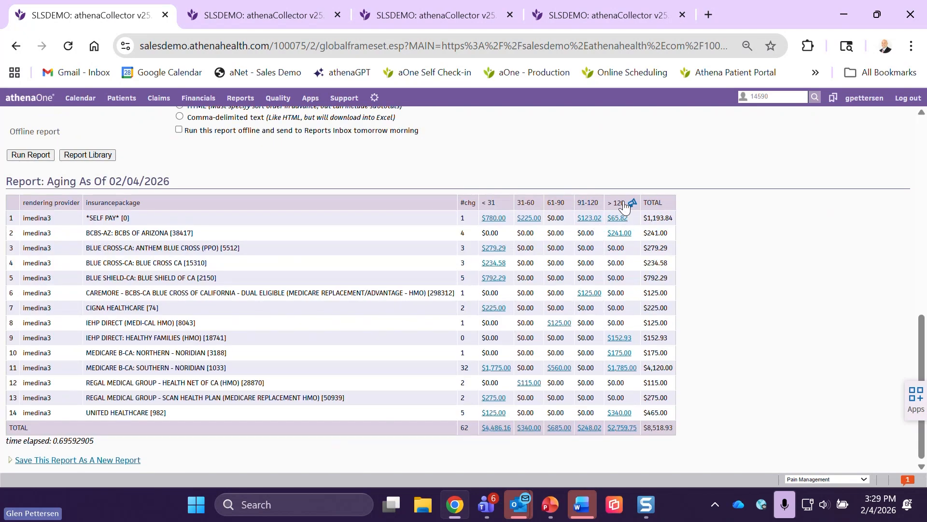
Sort the aging report by the > 120 column and view the claims behind the Medicare B-CA: Southern - Noridian balance in a widened pane.
{"action": "left_click", "coordinate": [624, 207]}
{"action": "left_click", "coordinate": [662, 208]}
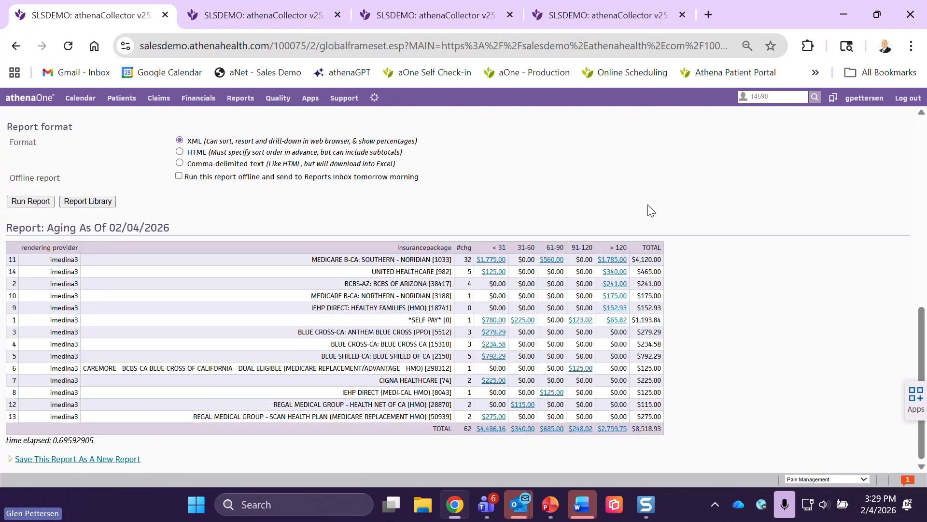
{"action": "left_click", "coordinate": [613, 261]}
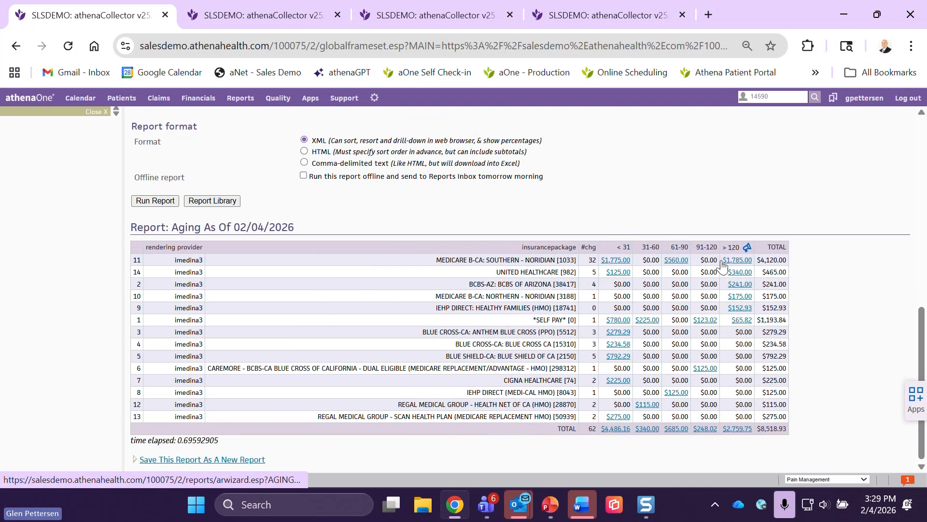
{"action": "left_click", "coordinate": [151, 201]}
{"action": "left_click_drag", "start_coordinate": [123, 209], "coordinate": [519, 244]}
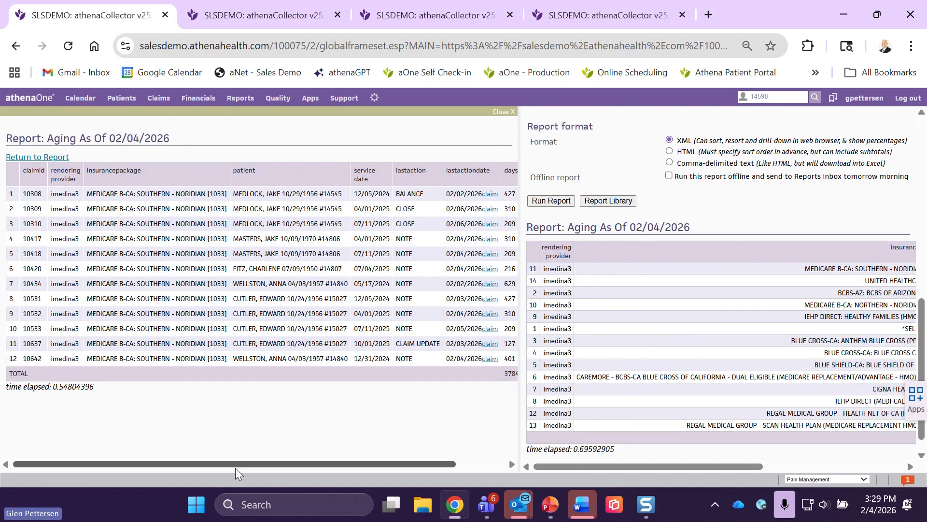
Open the first claim in the aging detail list, narrow the report pane, and review the claim notes.
{"action": "left_click", "coordinate": [490, 194]}
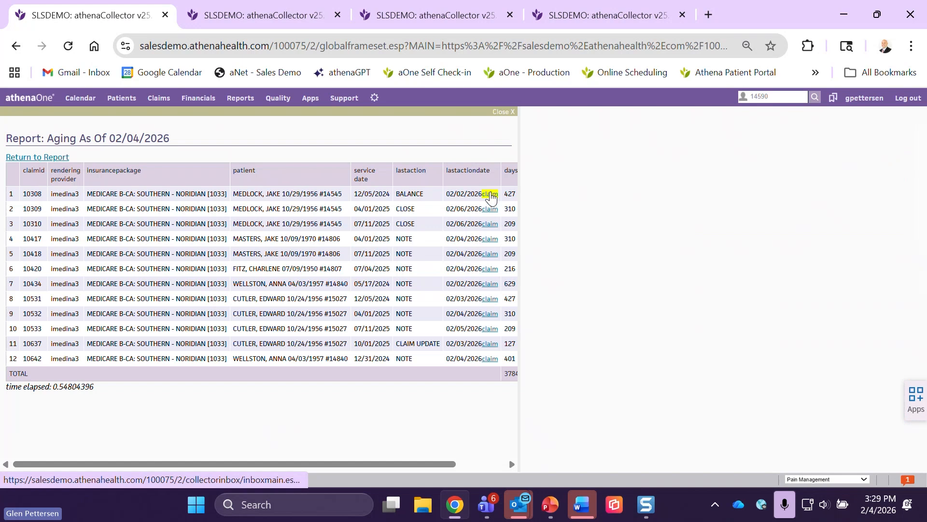
{"action": "left_click_drag", "start_coordinate": [519, 153], "coordinate": [160, 157]}
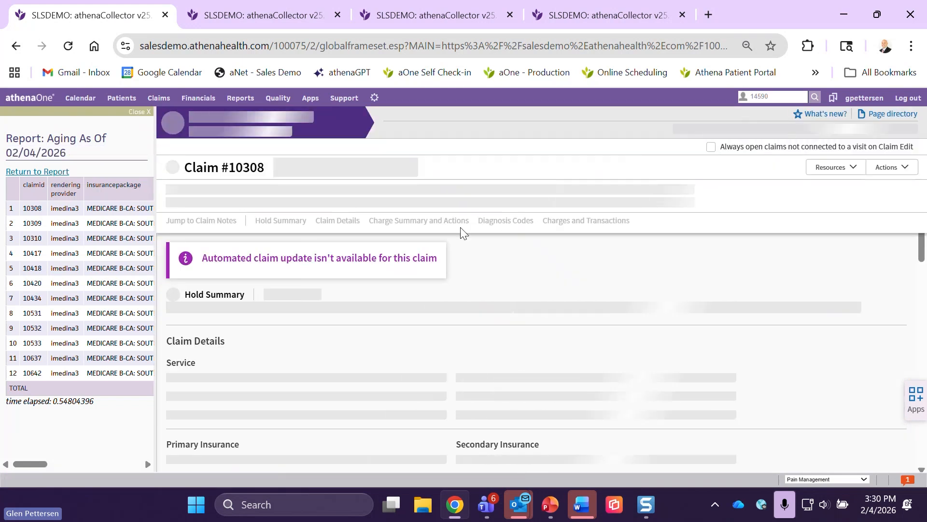
{"action": "left_click", "coordinate": [207, 241]}
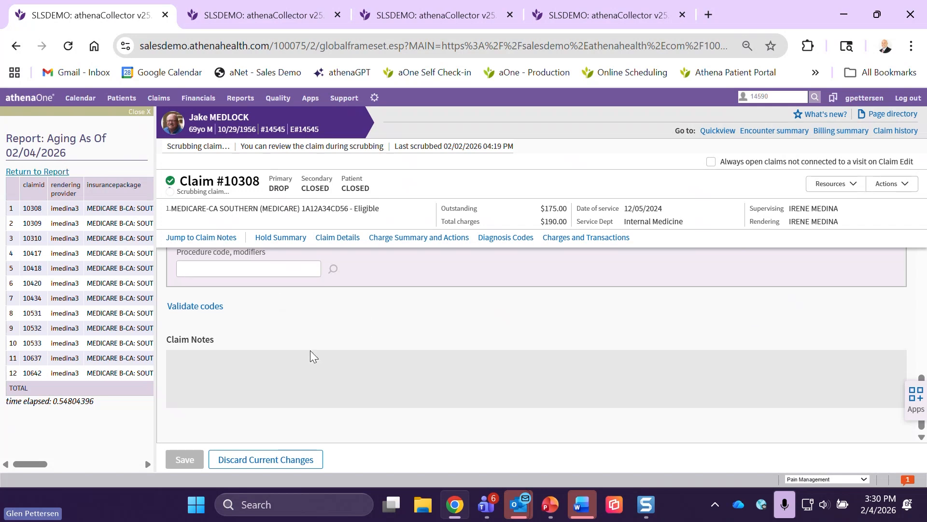
{"action": "scroll", "coordinate": [317, 359], "scroll_direction": "up", "scroll_amount": 1}
{"action": "scroll", "coordinate": [324, 361], "scroll_direction": "down", "scroll_amount": 1}
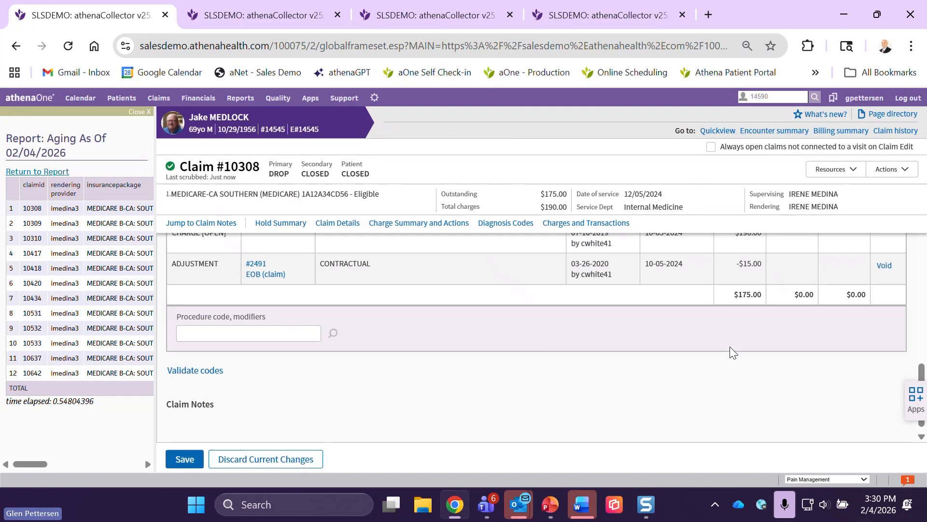
{"action": "scroll", "coordinate": [730, 352], "scroll_direction": "down", "scroll_amount": 8}
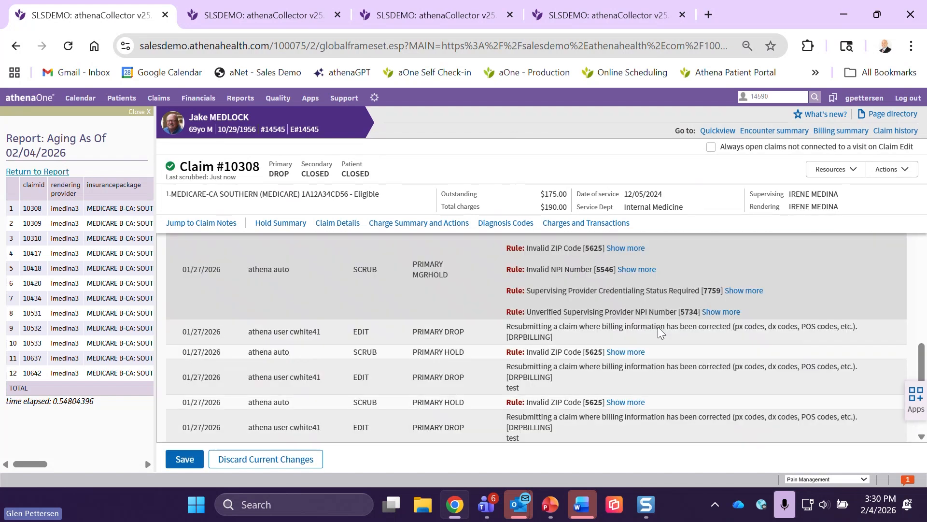
{"action": "scroll", "coordinate": [642, 382], "scroll_direction": "down", "scroll_amount": 2}
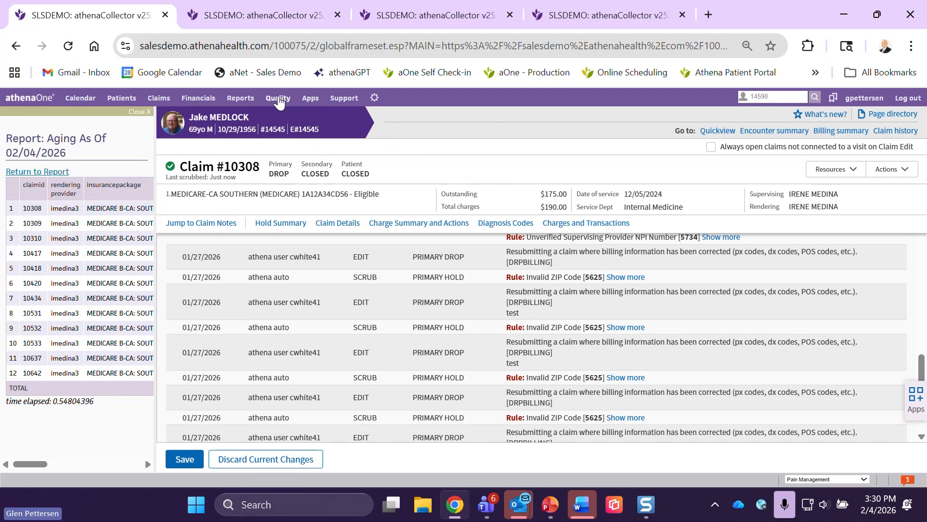
Open Quality Management reporting and close the aging report pane.
{"action": "left_click", "coordinate": [283, 100]}
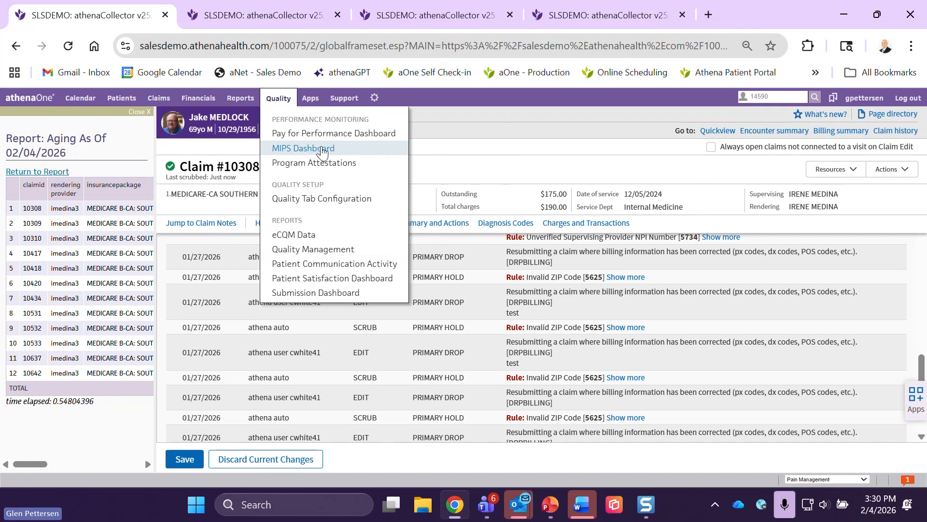
{"action": "left_click", "coordinate": [313, 251]}
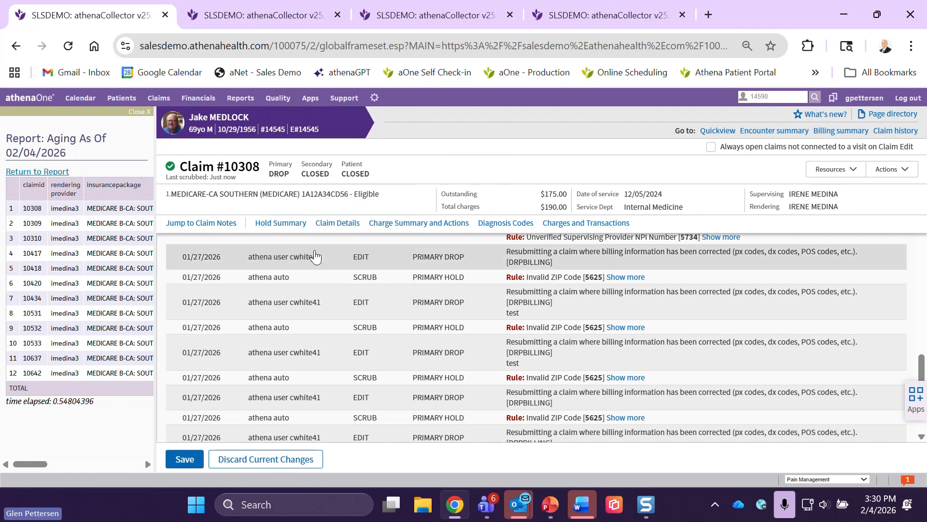
{"action": "left_click", "coordinate": [140, 112]}
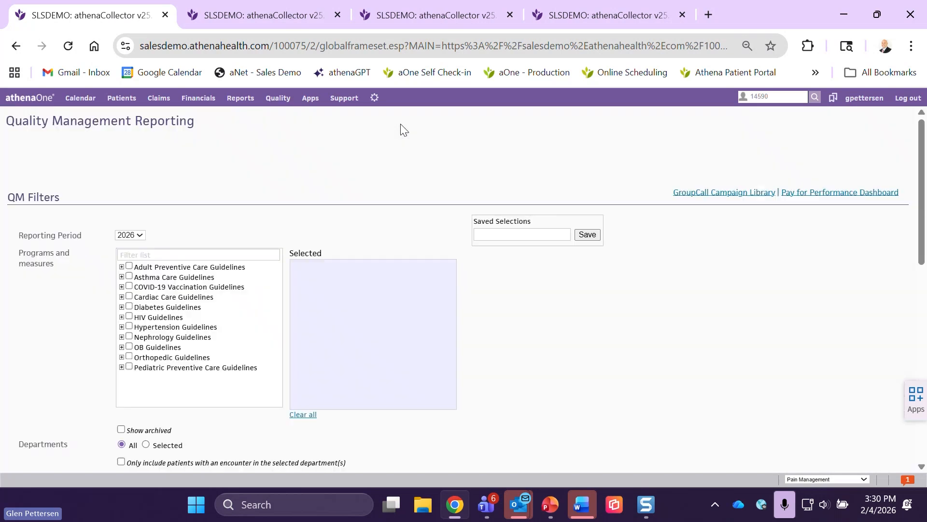
Run the quality report for the Influenza Vaccination (Aug - Mar) measure under Adult Preventive Care Guidelines, limited to the chosen provider.
{"action": "left_click", "coordinate": [122, 267]}
{"action": "scroll", "coordinate": [188, 269], "scroll_direction": "down", "scroll_amount": 3}
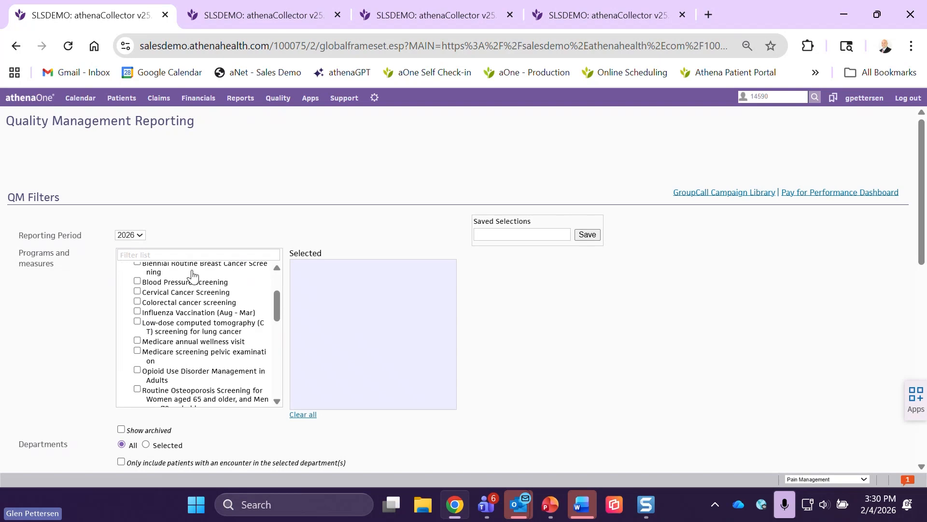
{"action": "left_click", "coordinate": [137, 312]}
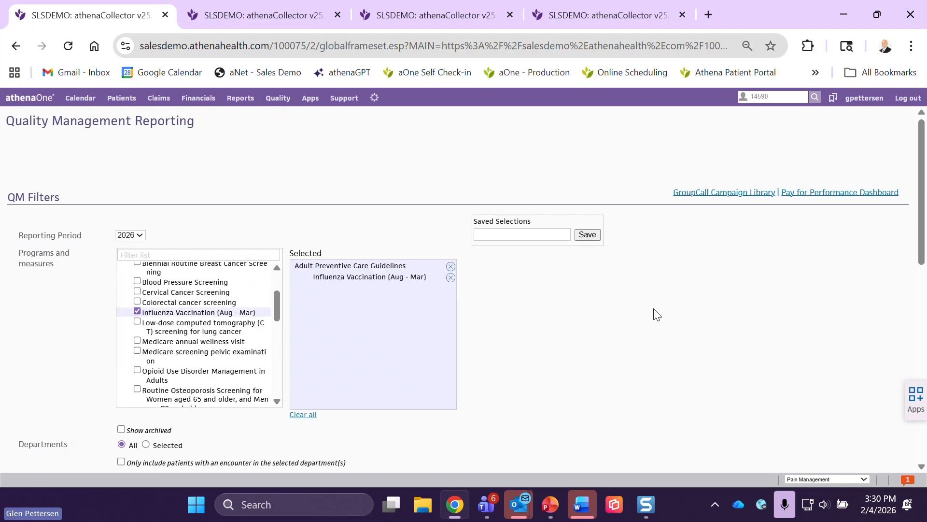
{"action": "scroll", "coordinate": [642, 309], "scroll_direction": "down", "scroll_amount": 5}
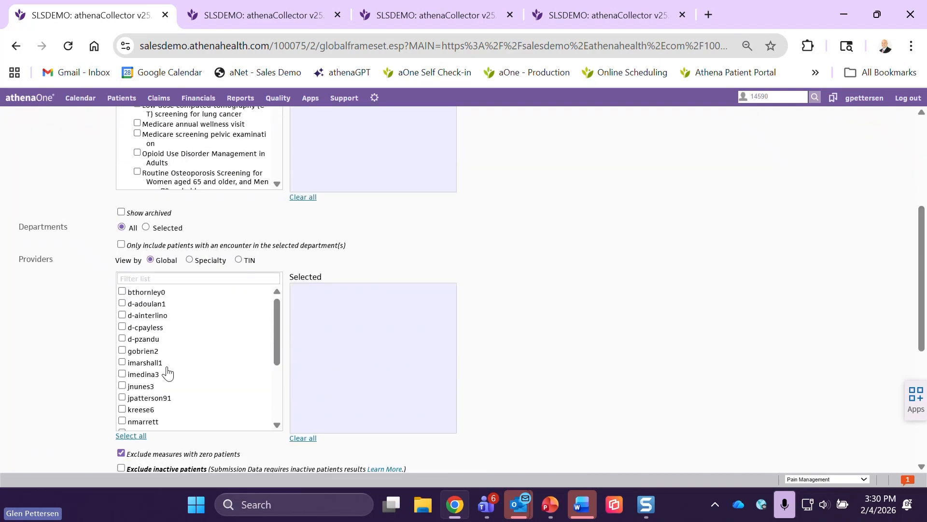
{"action": "left_click", "coordinate": [139, 377]}
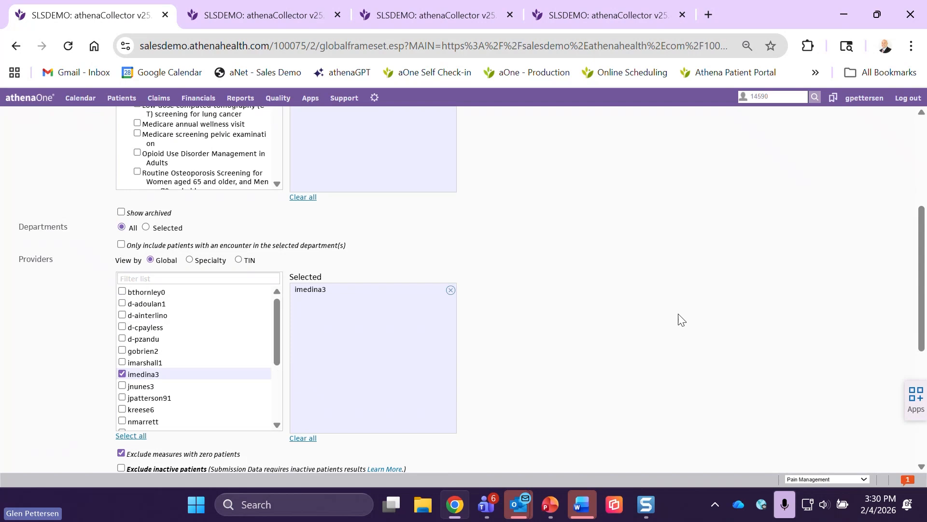
{"action": "scroll", "coordinate": [642, 313], "scroll_direction": "down", "scroll_amount": 5}
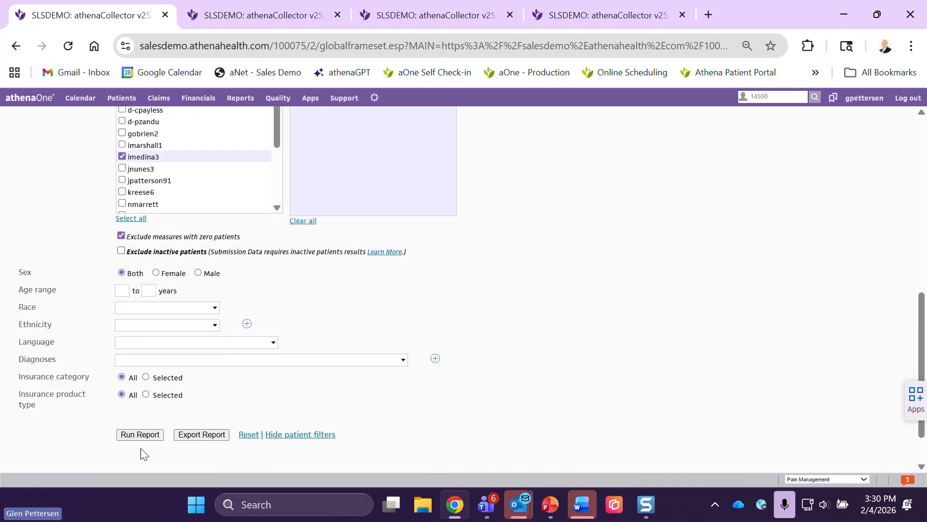
{"action": "left_click", "coordinate": [140, 435]}
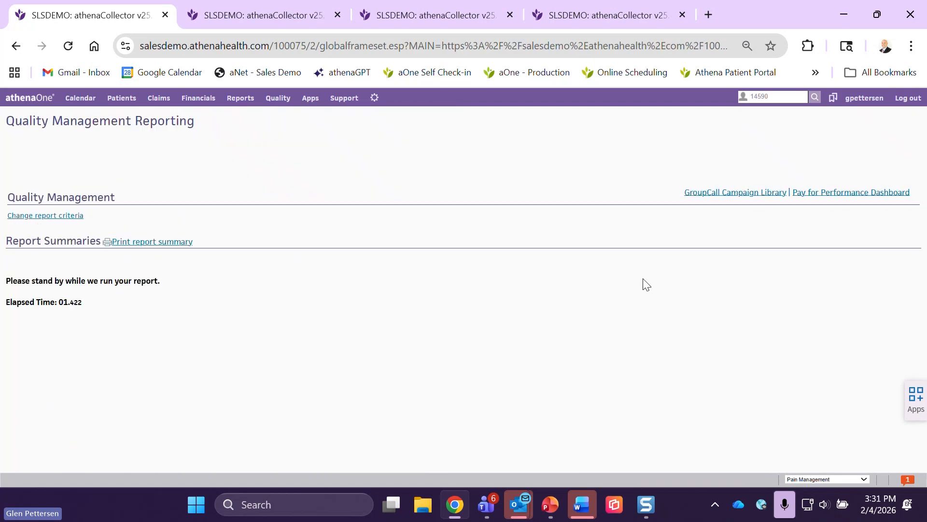